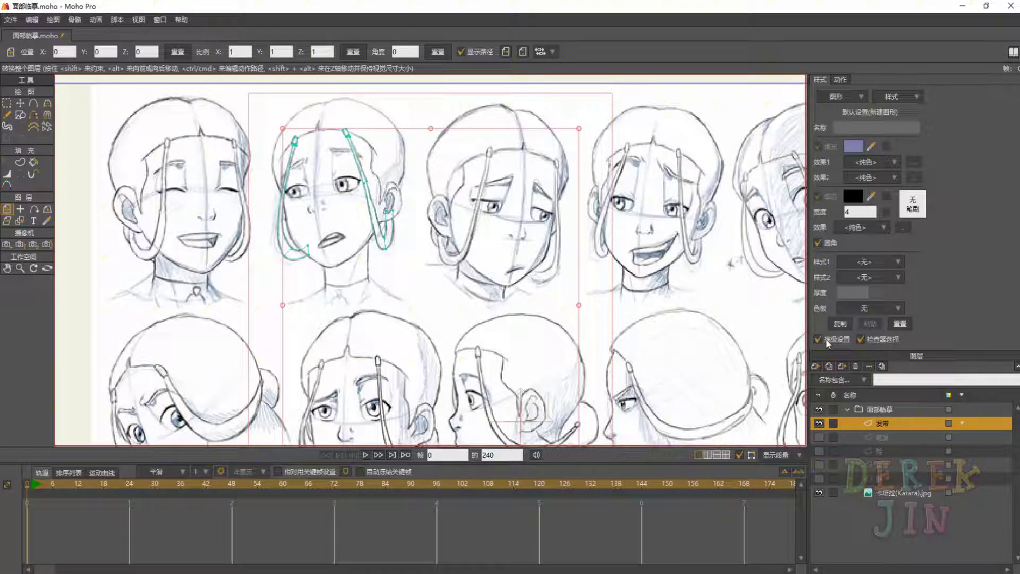
Select the 卡塔拉(Katara).jpg reference layer, shift the image slightly, and undo the shift
drag(496, 158, 473, 157)
drag(459, 206, 486, 246)
scroll(466, 209, down, 3)
scroll(465, 208, up, 3)
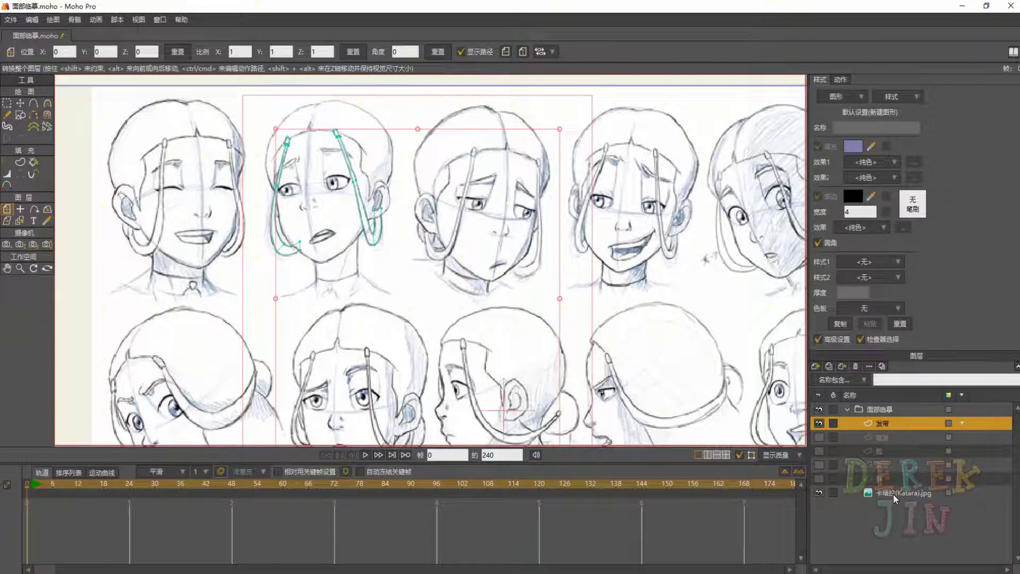
click(894, 493)
scroll(409, 252, down, 2)
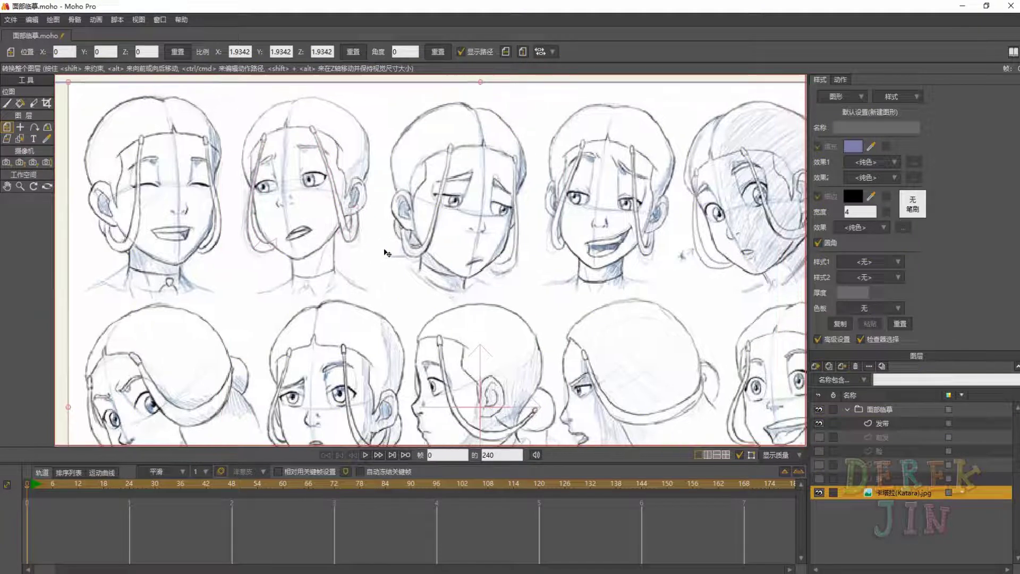
scroll(379, 253, up, 2)
scroll(380, 253, down, 1)
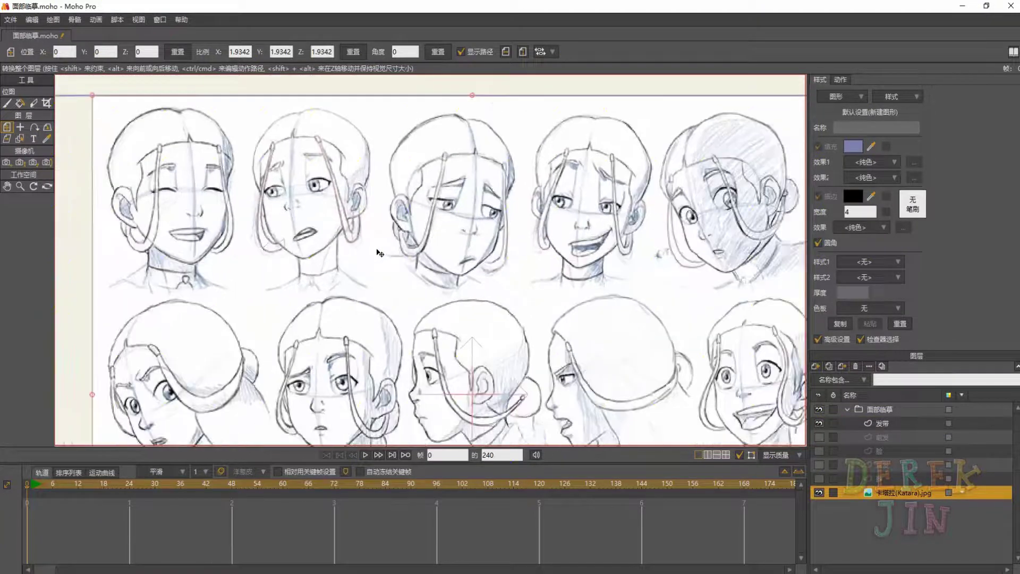
drag(380, 253, 372, 249)
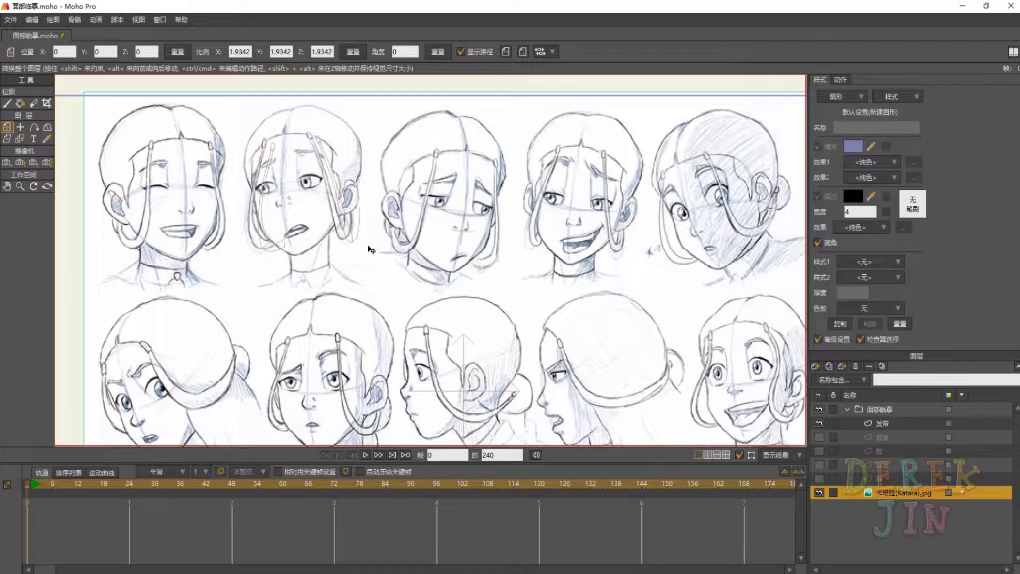
key(ctrl+z)
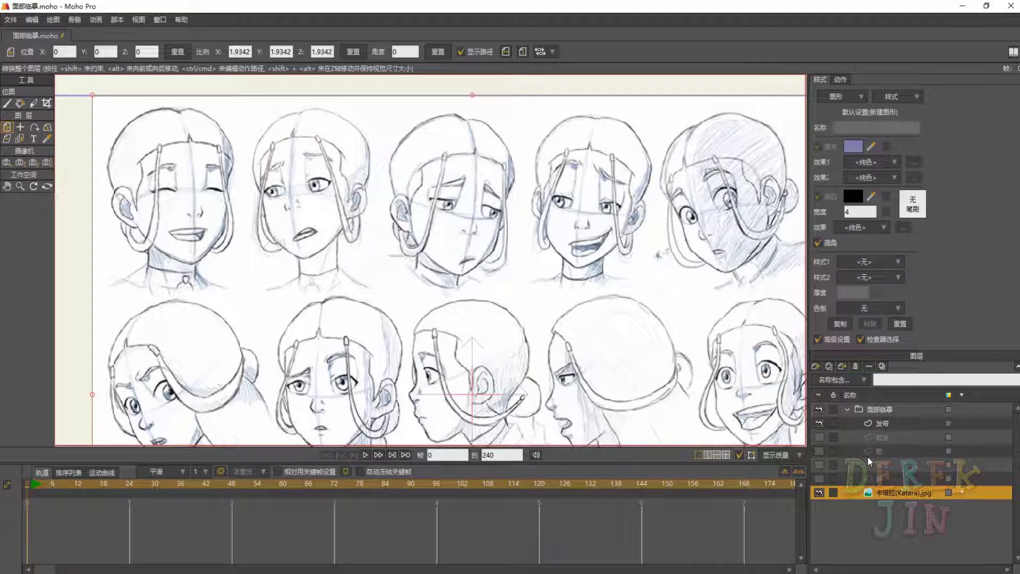
Hide the 发带 layer and create a new blank document
click(818, 424)
click(12, 20)
click(28, 36)
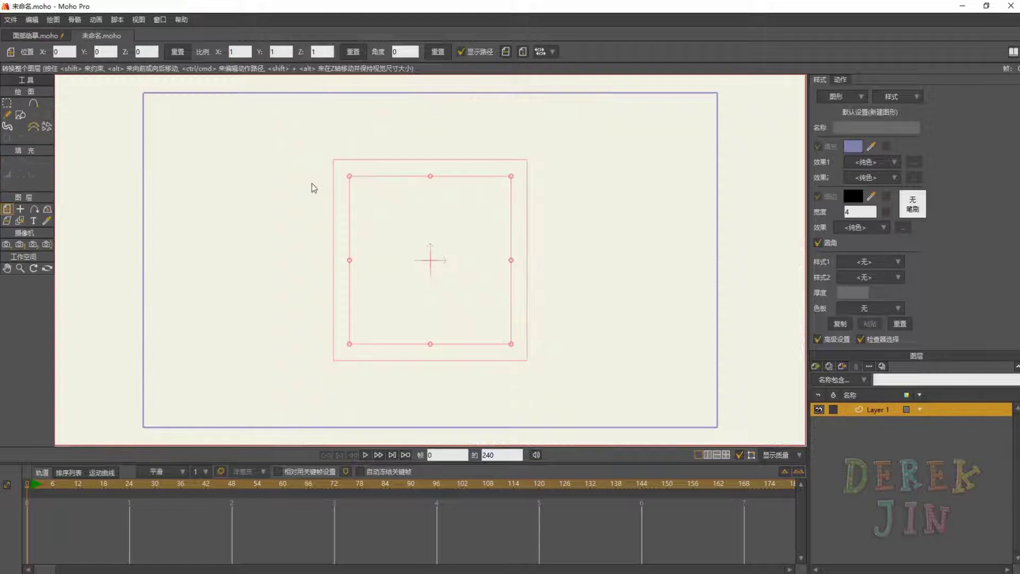
Draw an unfilled circle without a stroke around the middle of the canvas using the Ellipse shape
click(21, 116)
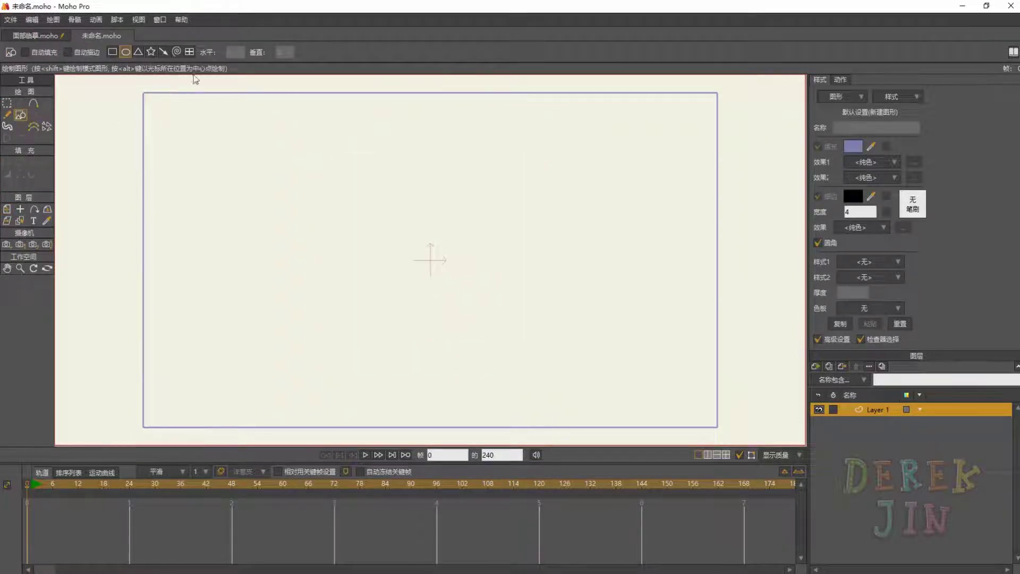
click(127, 53)
drag(314, 165, 528, 348)
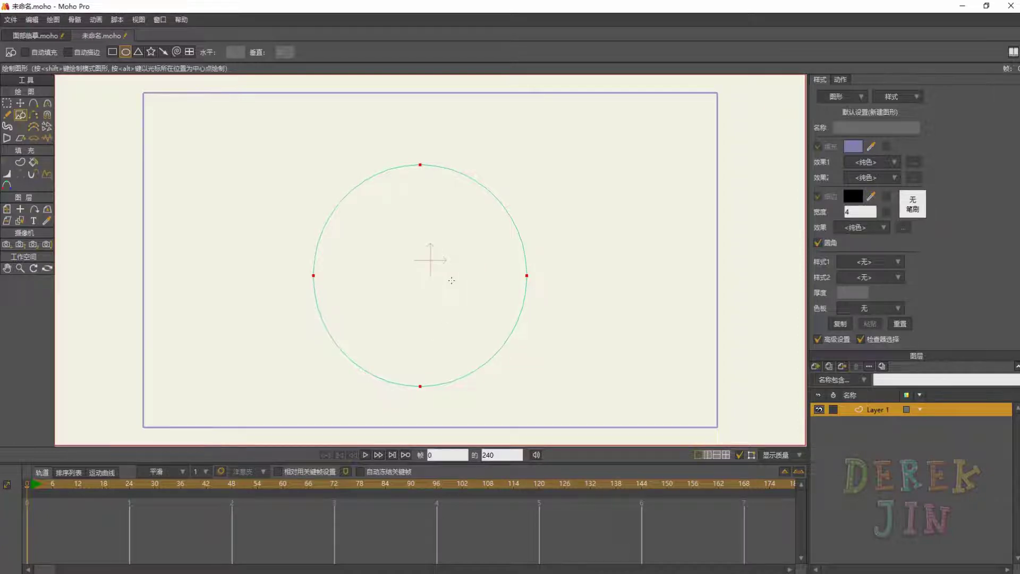
Add two progressively smaller concentric copies of the circle inside it, then clear the selection
key(t)
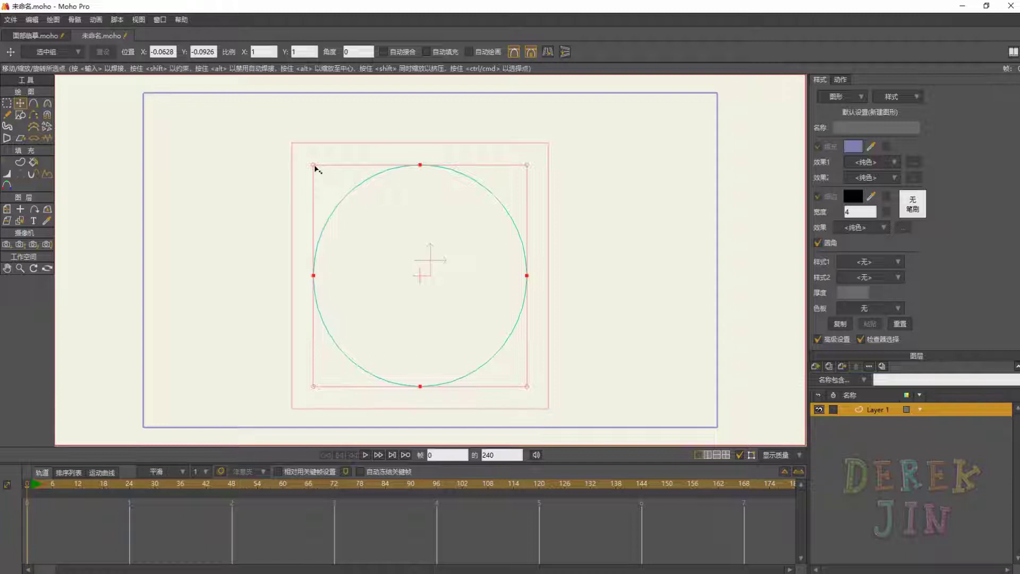
drag(313, 166, 247, 325)
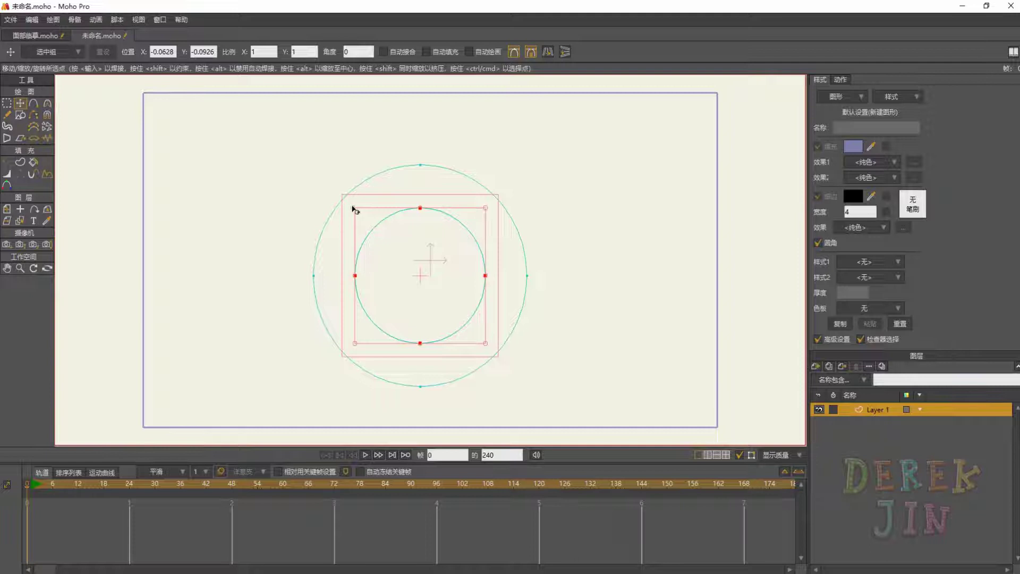
drag(355, 208, 385, 244)
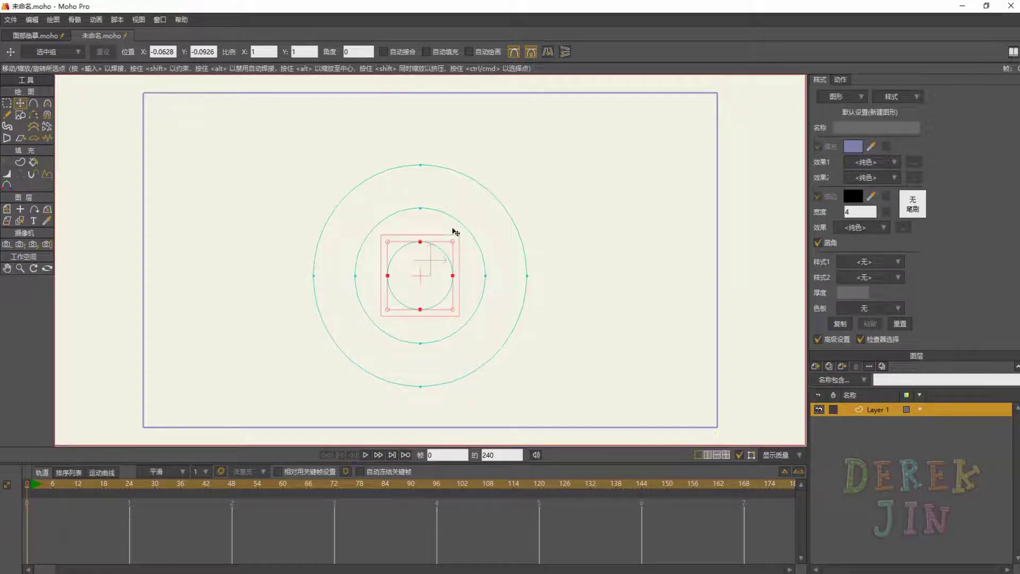
click(604, 219)
Create a blue filled ring between the inner and middle circles, taking the colour from the .Default.png palette
key(ctrl+a)
key(g)
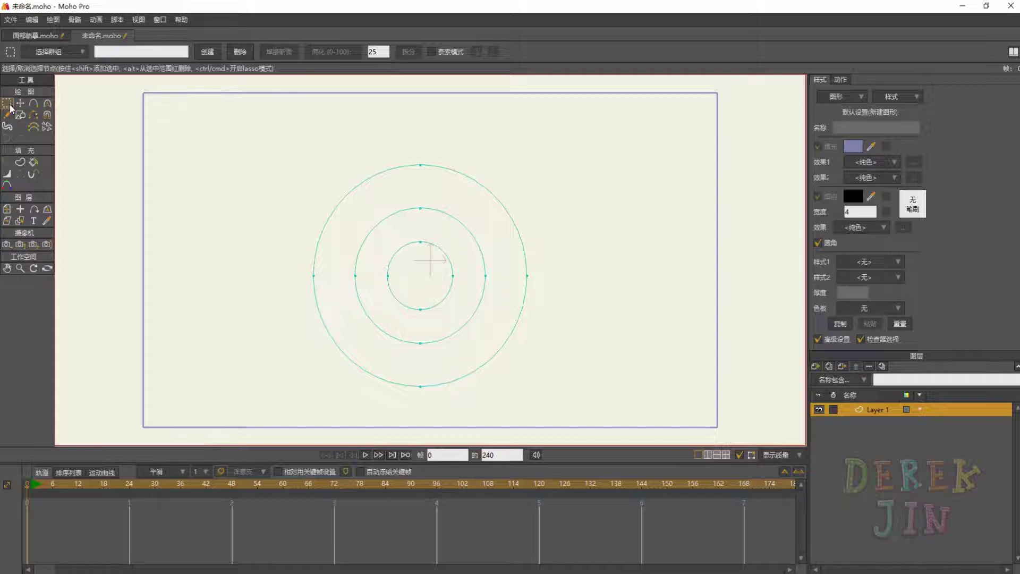
double_click(448, 260)
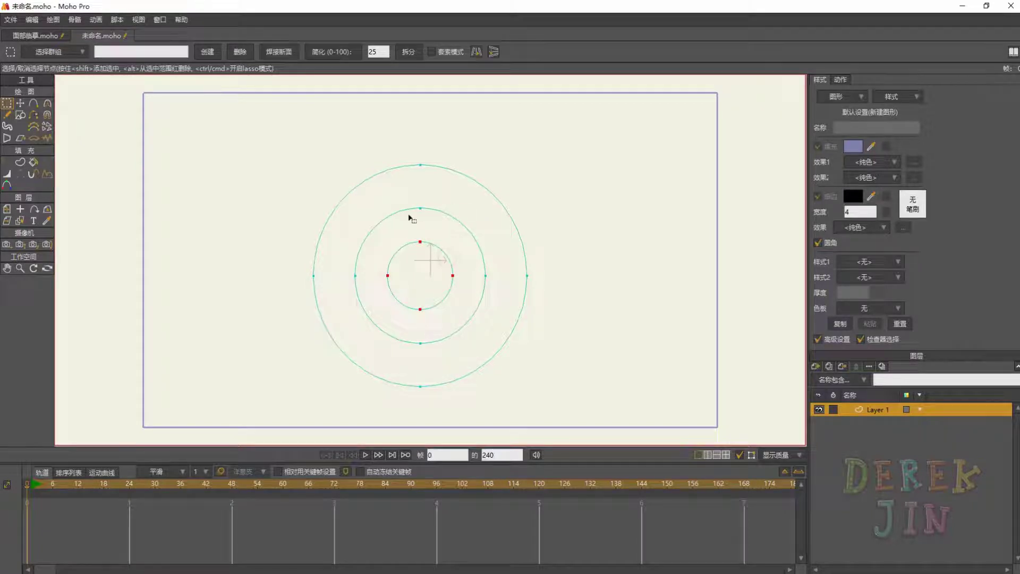
shift+double_click(466, 229)
key(u)
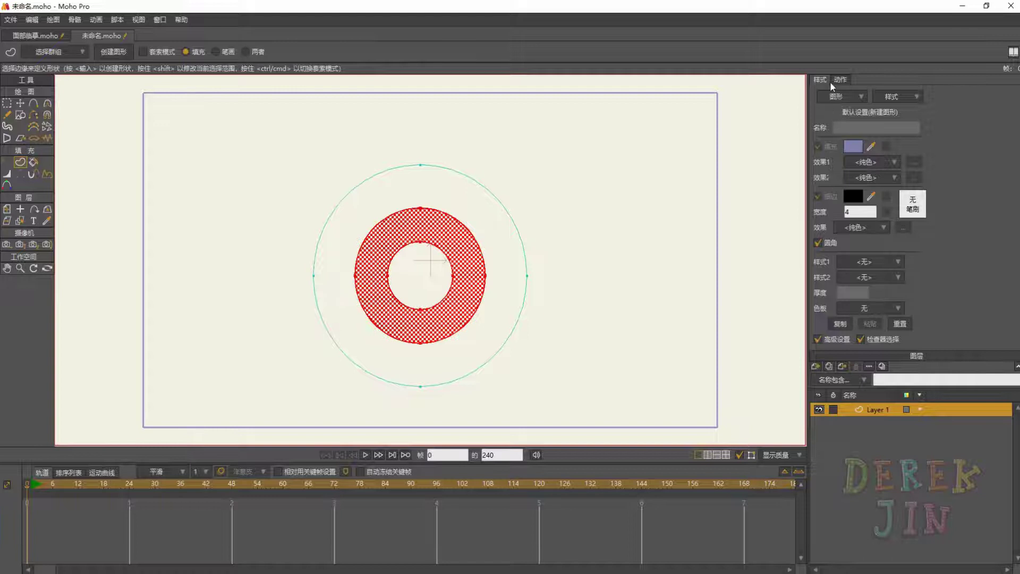
click(872, 311)
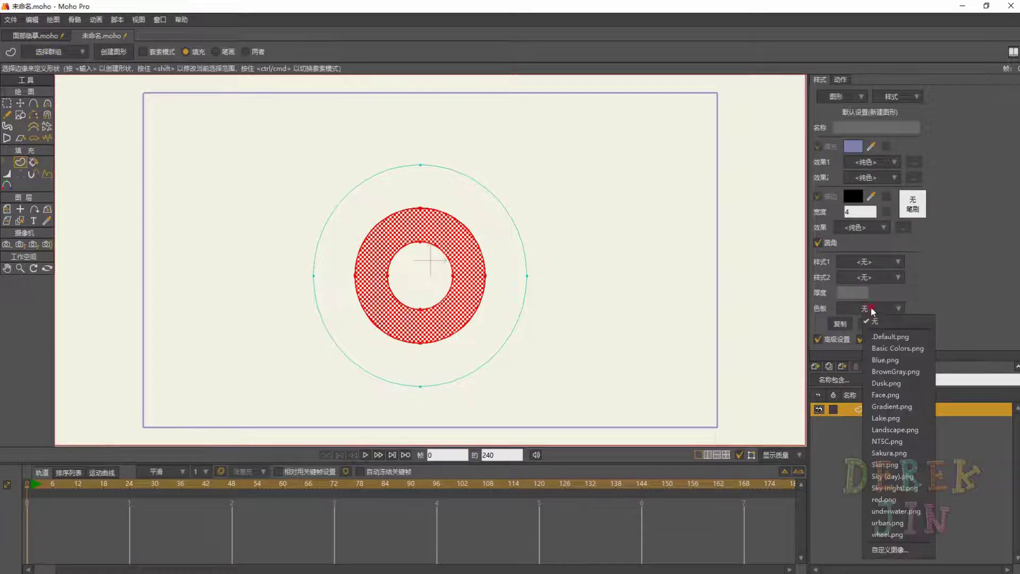
click(897, 338)
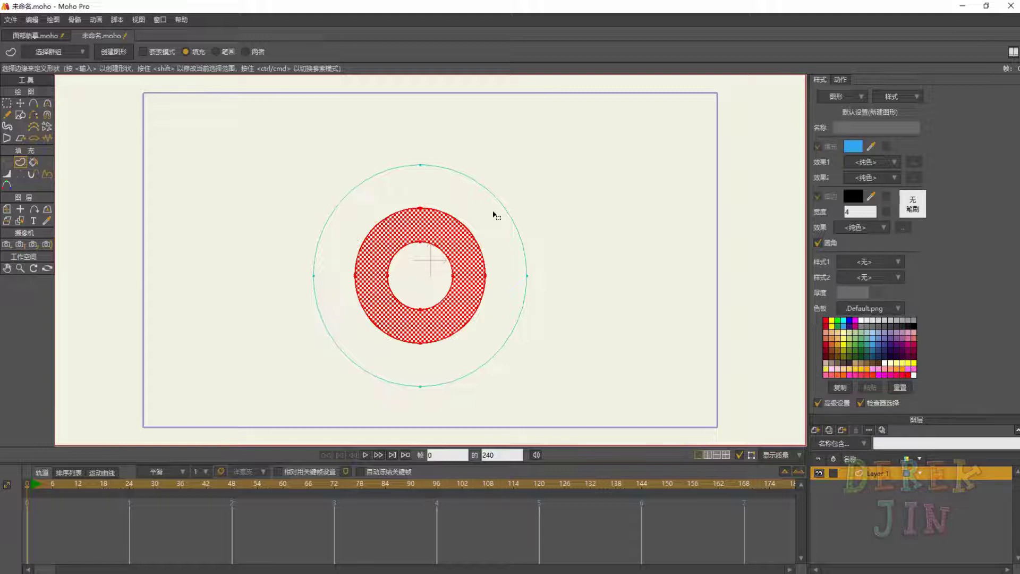
key(Return)
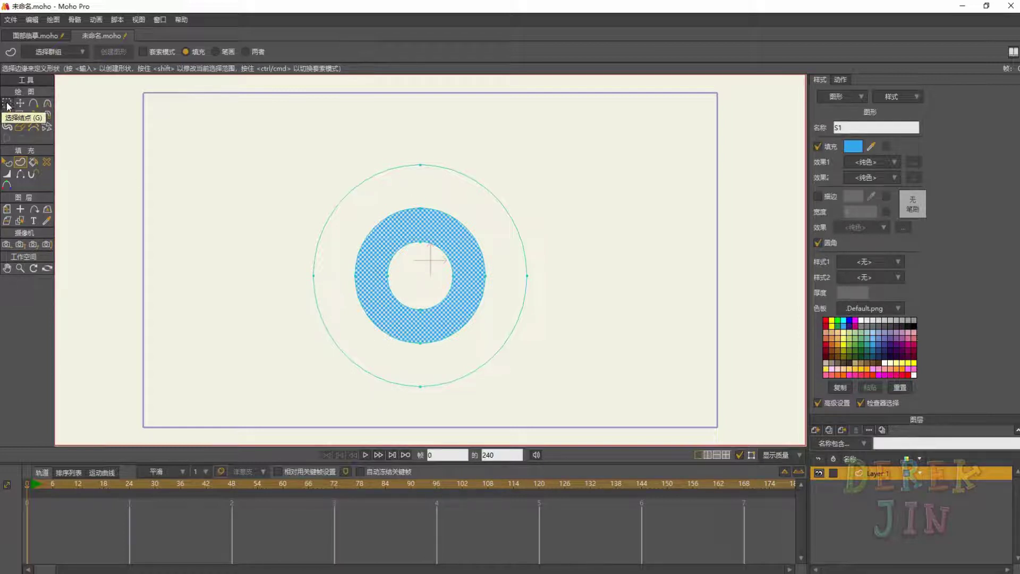
Create a red filled ring between the middle and outer circles using Create Shape
click(476, 241)
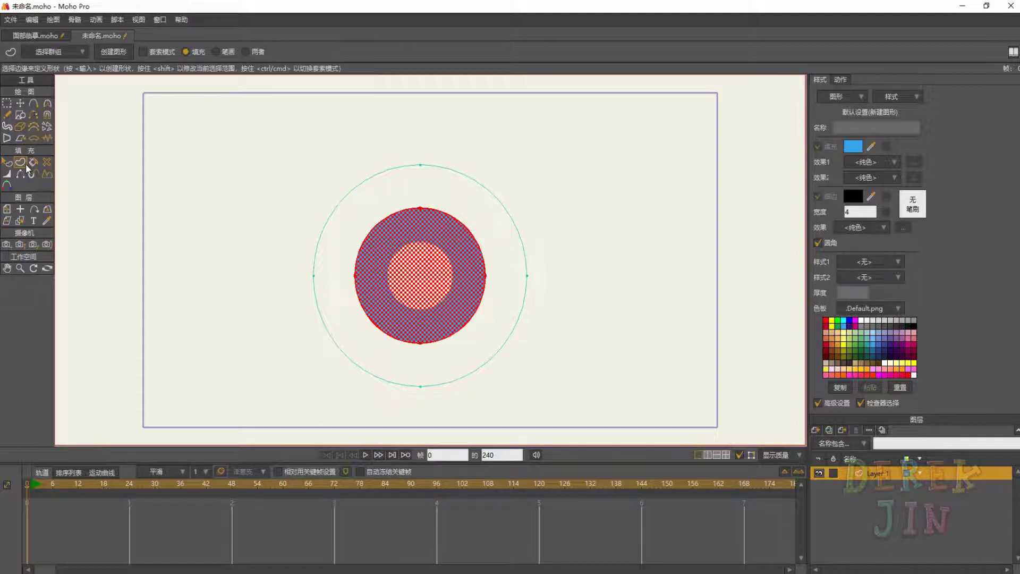
click(7, 102)
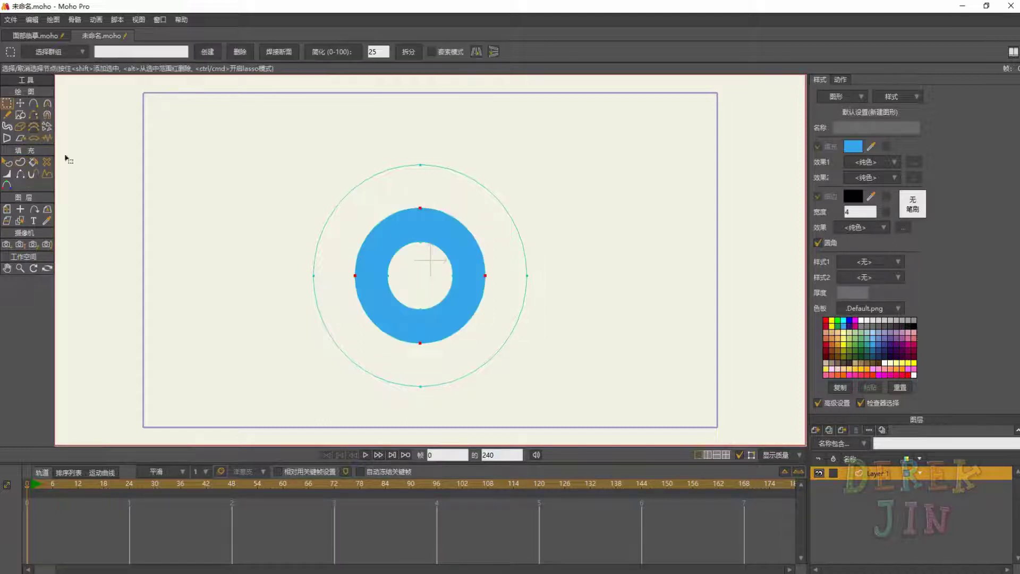
shift+click(502, 205)
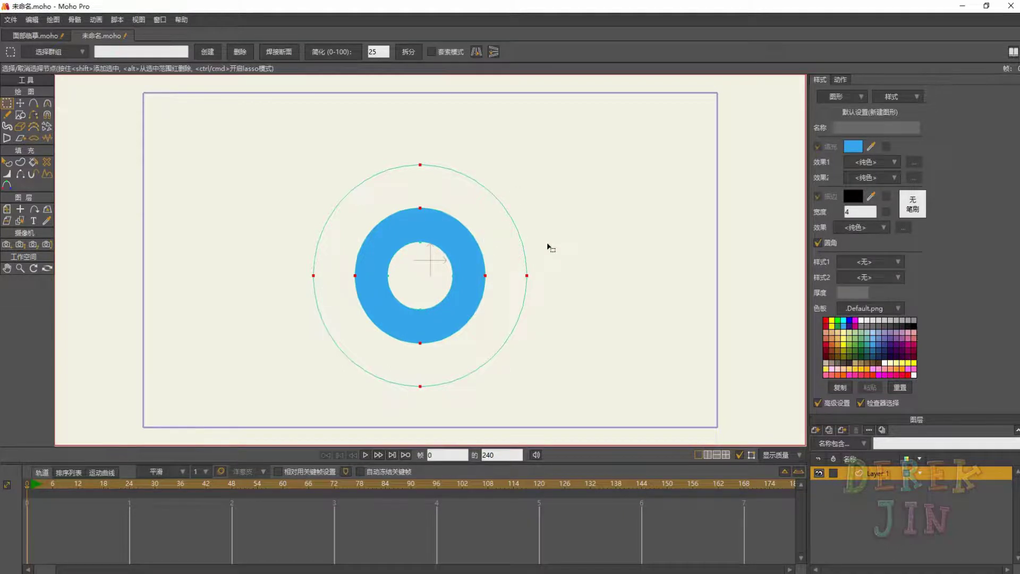
key(u)
click(823, 320)
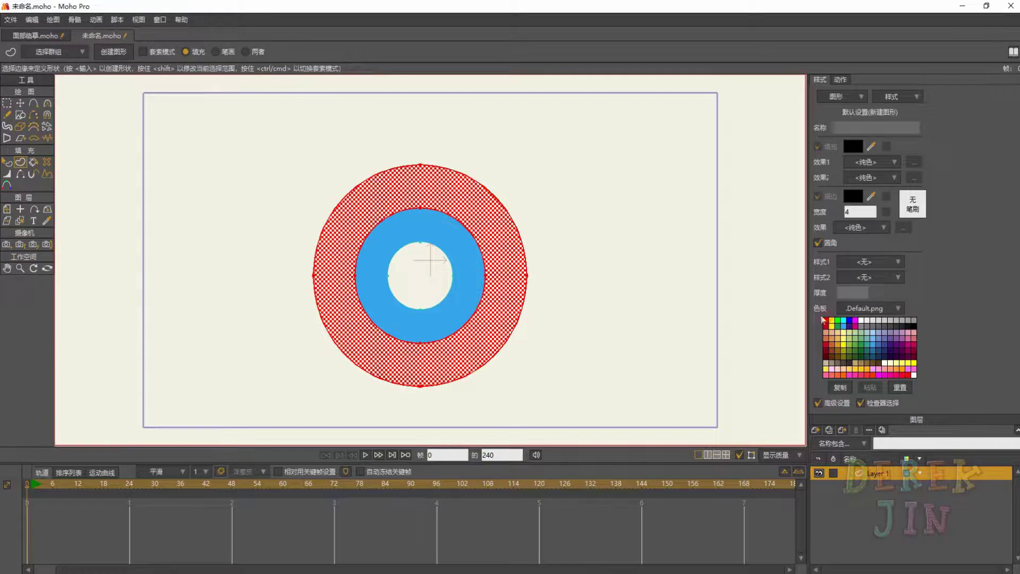
click(827, 322)
click(622, 227)
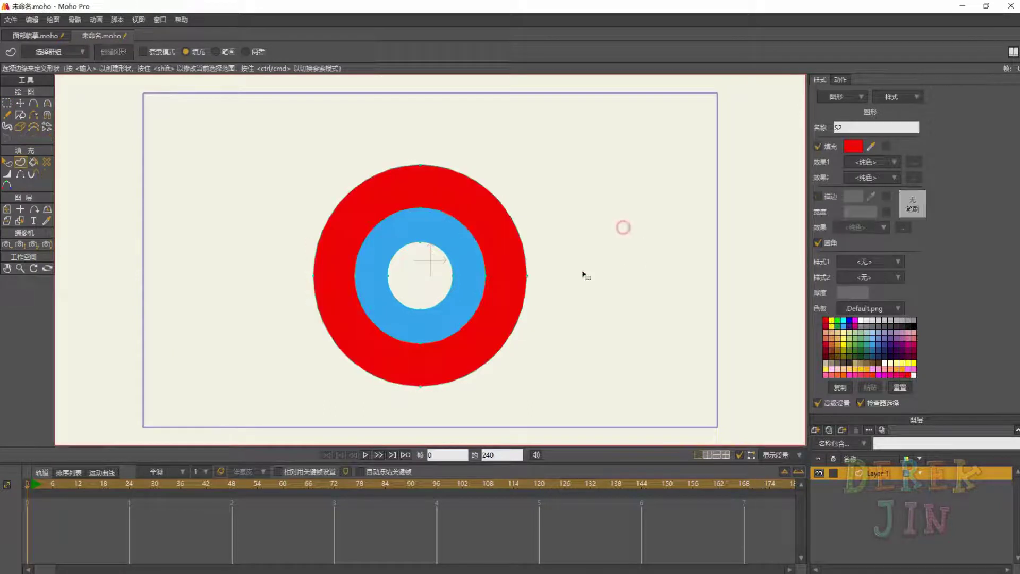
Delete all three circles with their fills and close the untitled document
drag(418, 238, 413, 261)
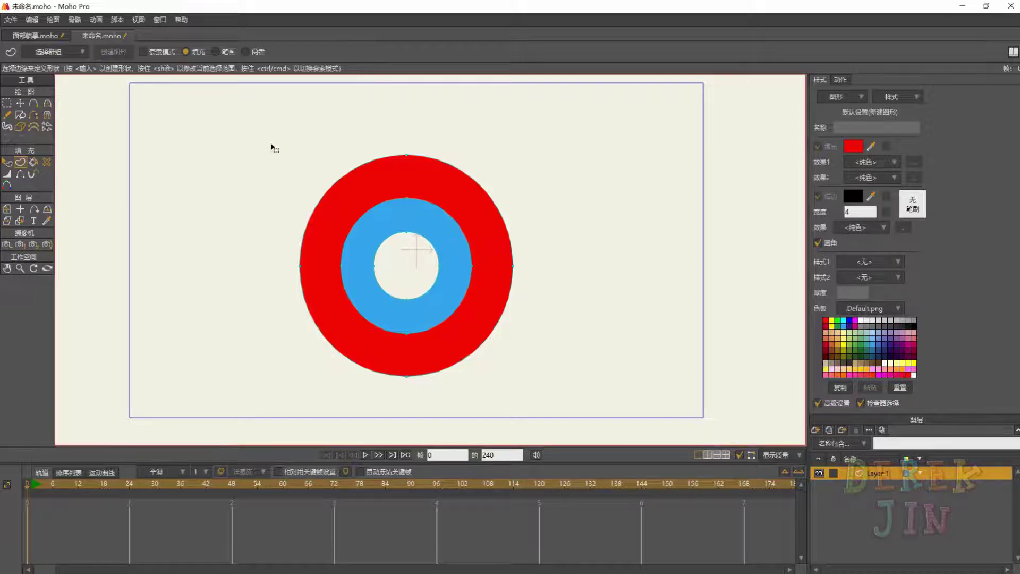
click(9, 105)
drag(244, 110, 568, 409)
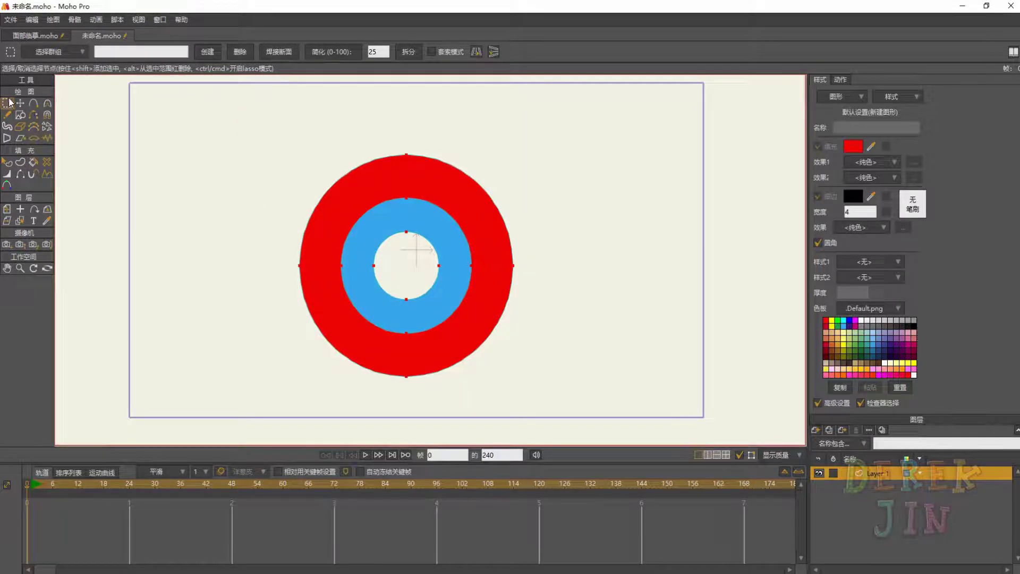
click(555, 275)
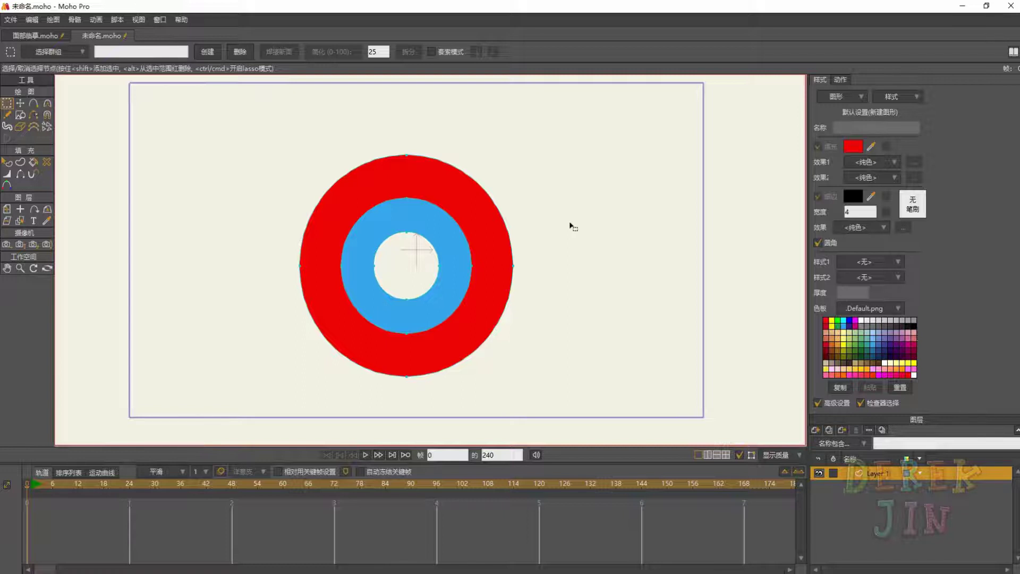
click(6, 105)
drag(235, 118, 560, 407)
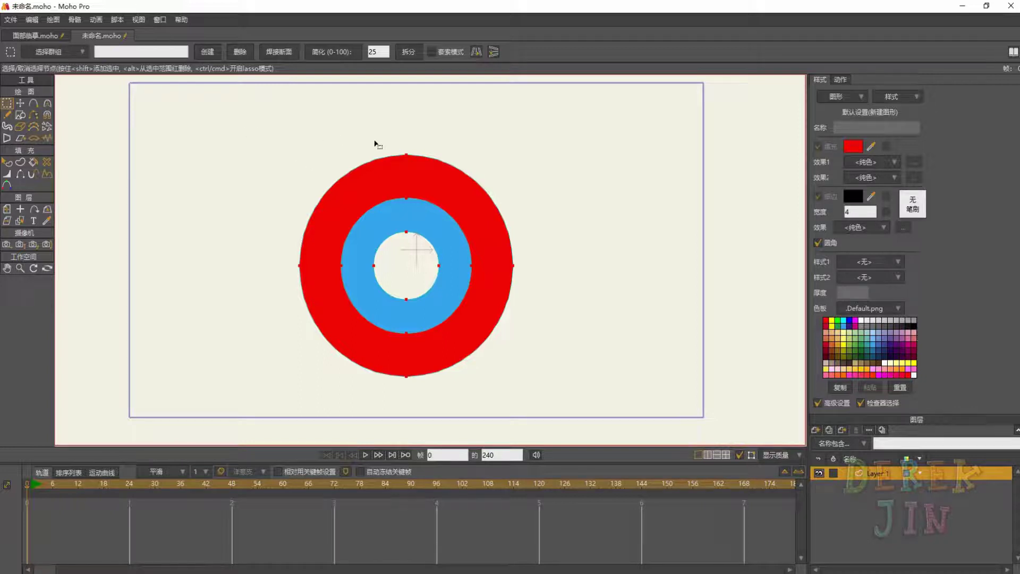
key(Delete)
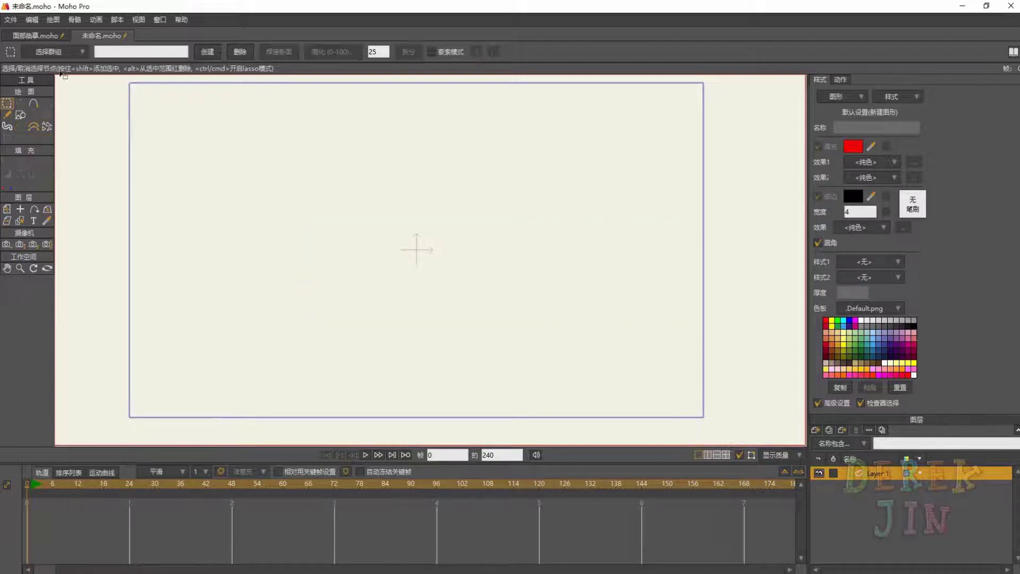
click(76, 37)
click(554, 228)
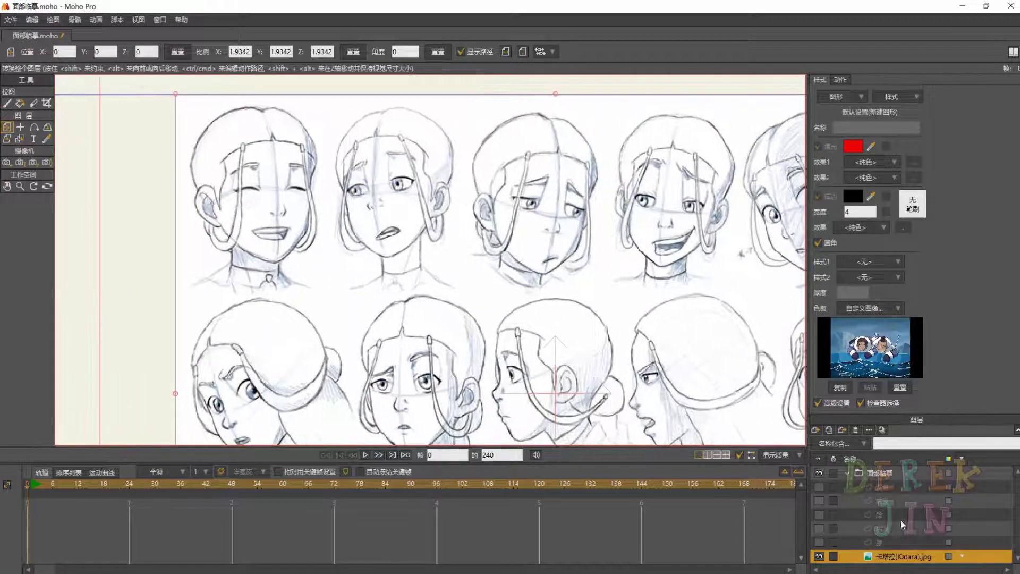
Make the 脸 layer in the 面部临摹 group active and visible, bringing its colour swatches into view
click(890, 514)
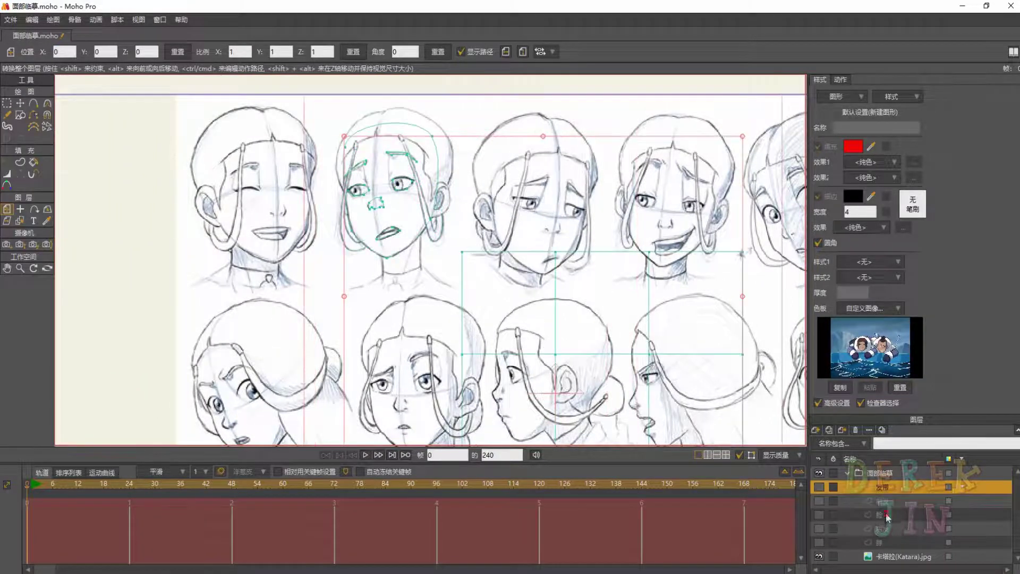
click(888, 476)
click(891, 490)
click(866, 515)
click(818, 511)
drag(632, 325, 443, 272)
scroll(446, 274, up, 2)
scroll(473, 297, down, 3)
Sample a teal fill colour from the custom image palette and set the palette to 无
click(854, 320)
click(867, 309)
click(868, 309)
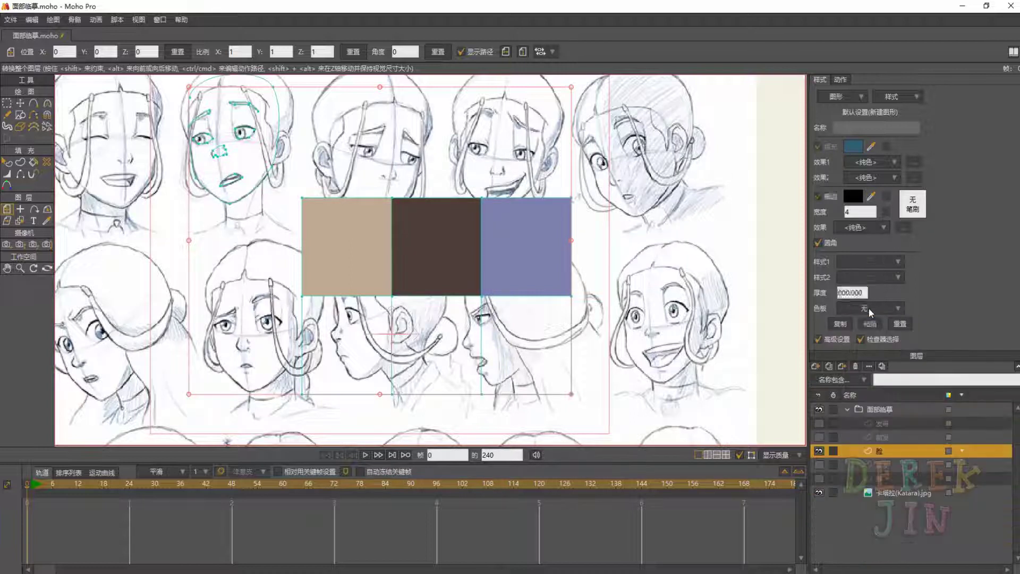
Pick the tan, blue-violet and dark brown colour swatches in turn with Select Shape, ending on the dark brown one
scroll(573, 285, down, 2)
key(q)
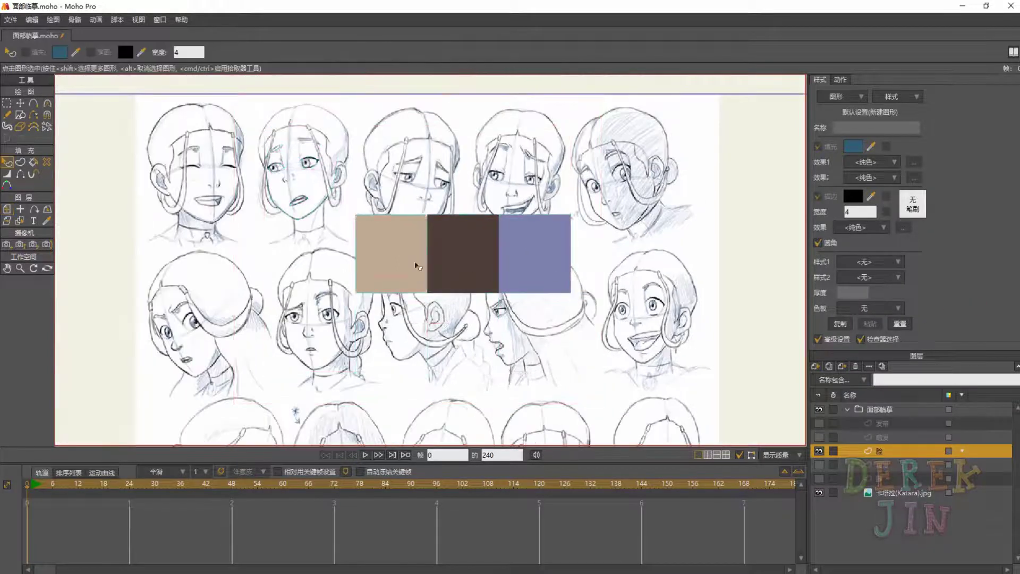
click(405, 263)
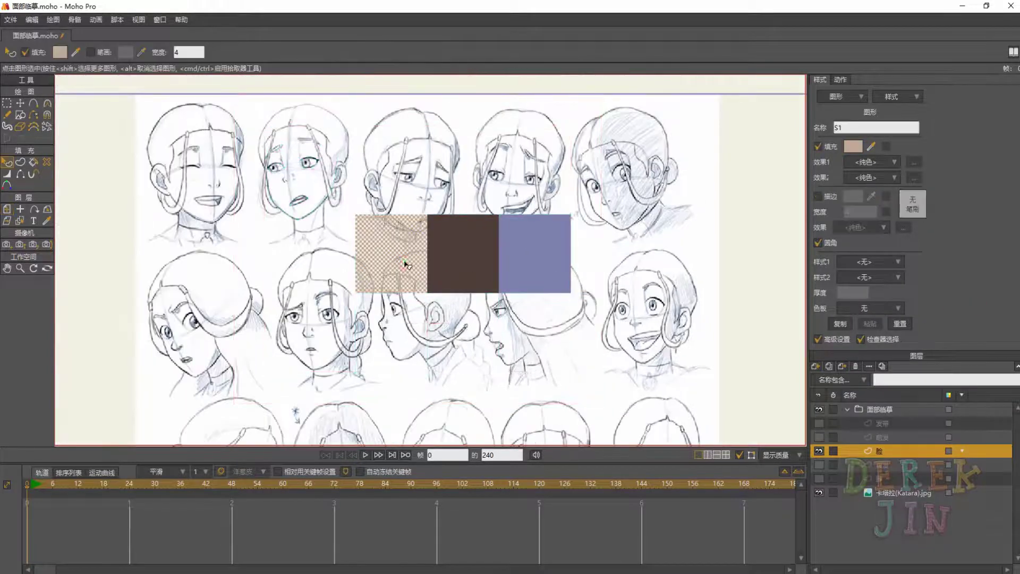
click(47, 161)
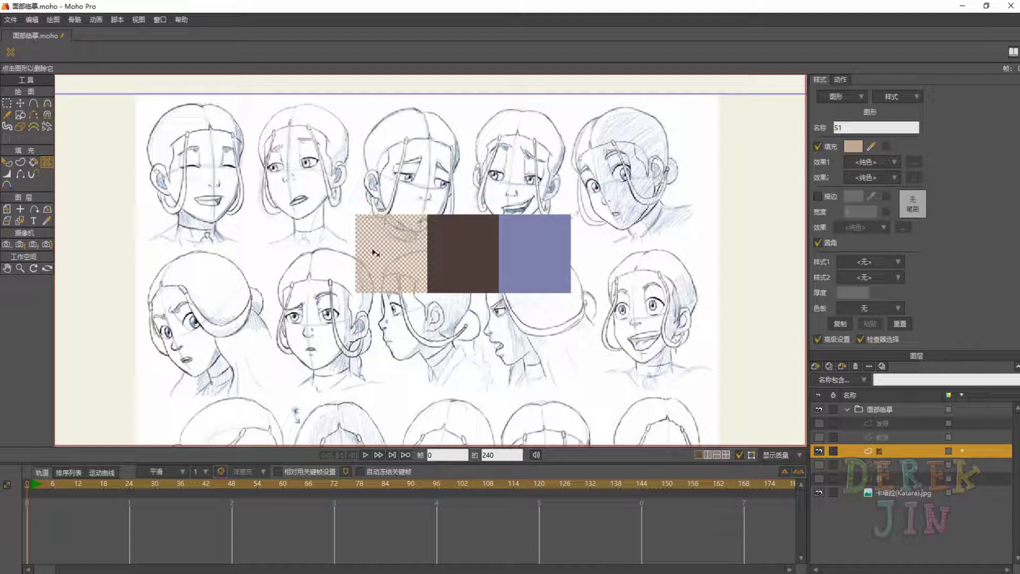
click(5, 165)
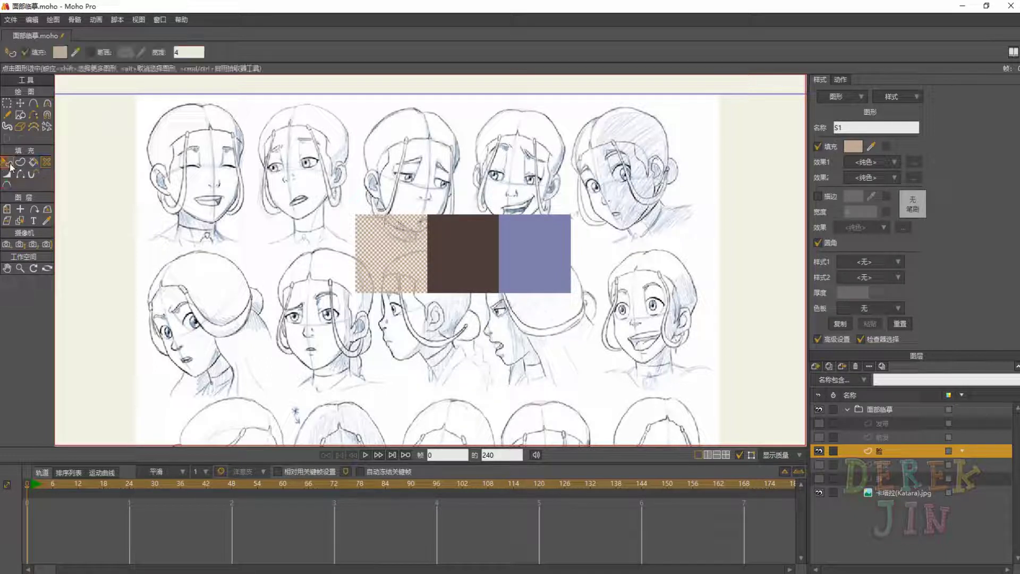
click(439, 259)
click(548, 260)
click(373, 259)
click(471, 260)
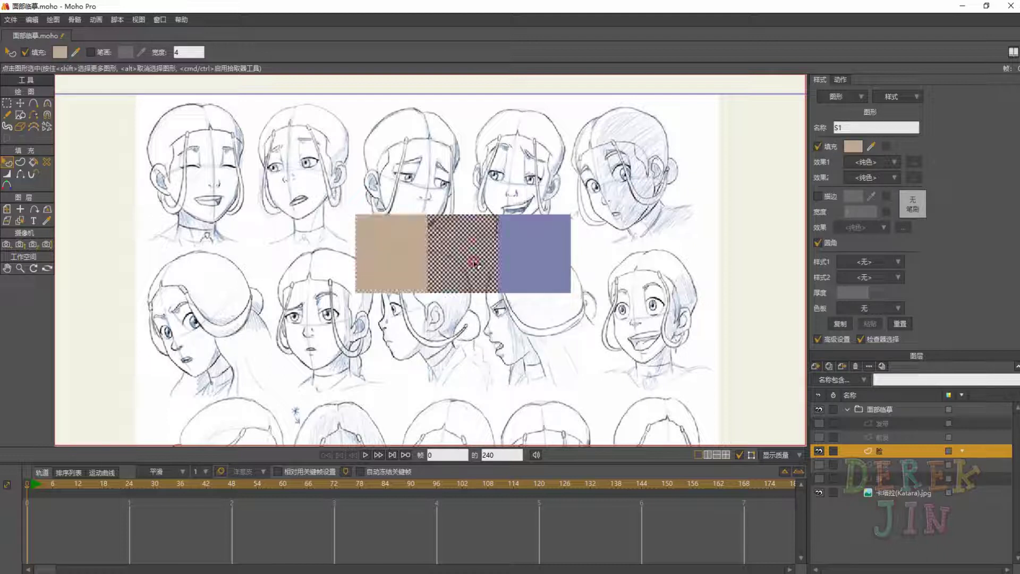
Cycle through the blue-violet, tan and dark brown swatches with Select Shape, finishing on the dark brown one
click(527, 259)
click(376, 258)
click(553, 257)
click(451, 237)
click(385, 255)
click(472, 256)
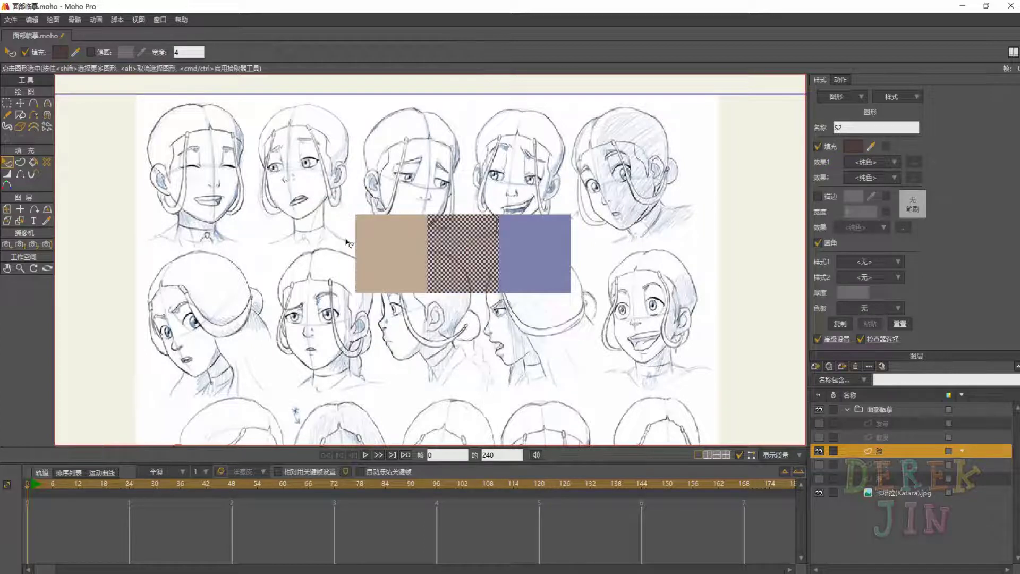
Delete the colour swatch fills and the grid of points beneath them, keeping the traced face outline
click(46, 163)
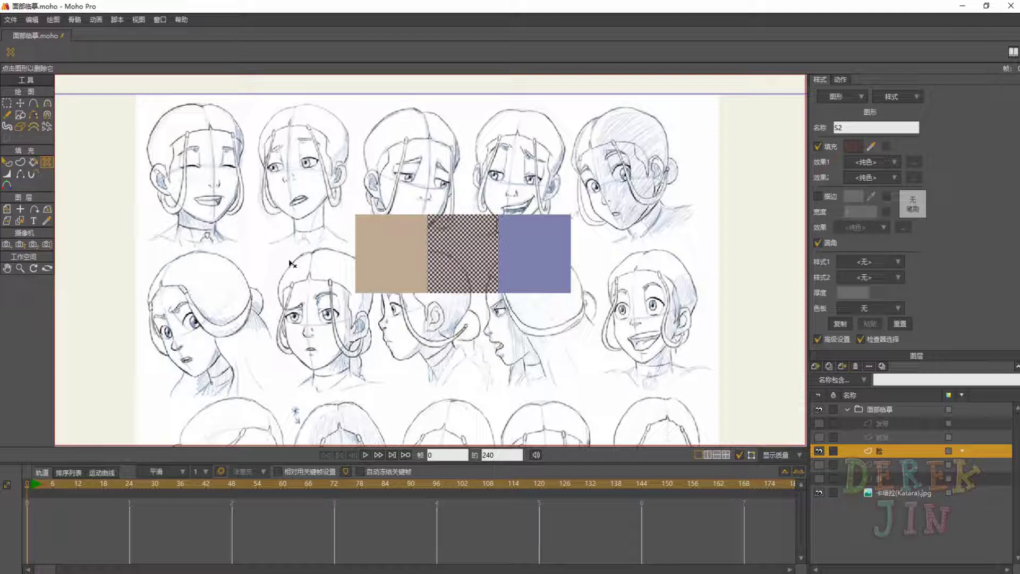
click(488, 259)
key(g)
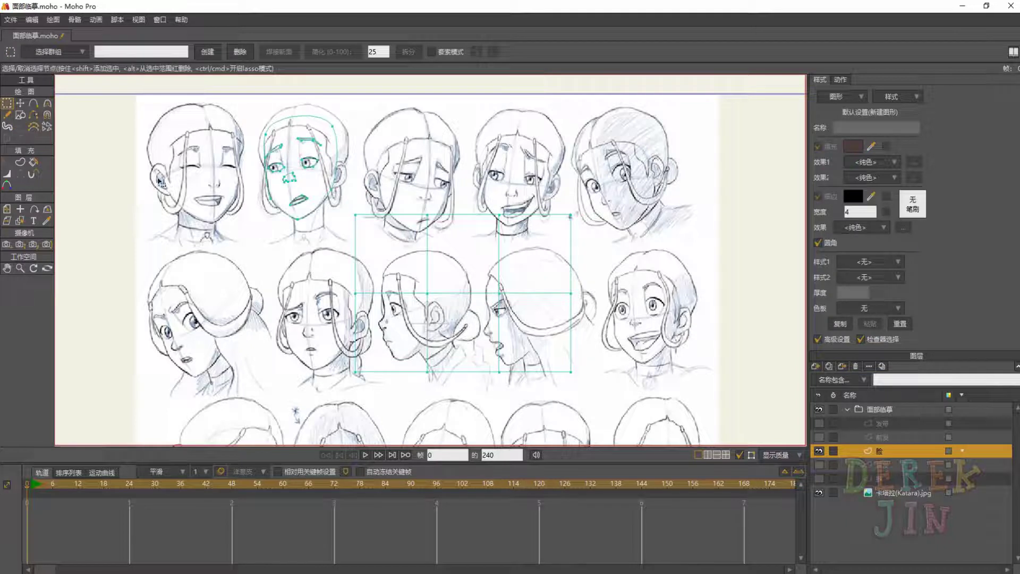
drag(224, 196, 650, 430)
key(ctrl+a)
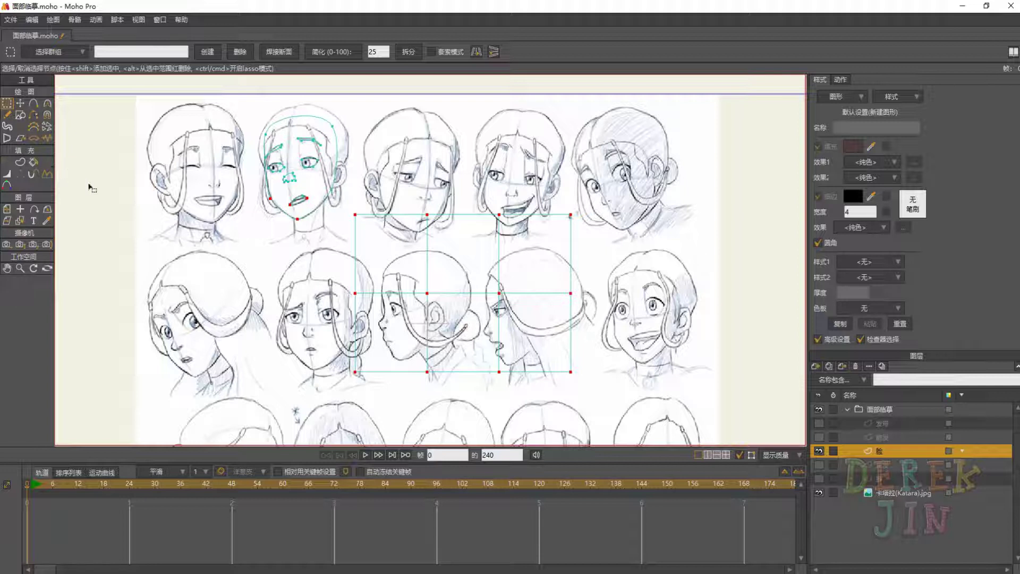
click(399, 214)
click(349, 204)
drag(372, 236, 615, 422)
key(Delete)
Set the colour palette to .Default.png, and turn advanced style settings off and back on
scroll(494, 247, down, 2)
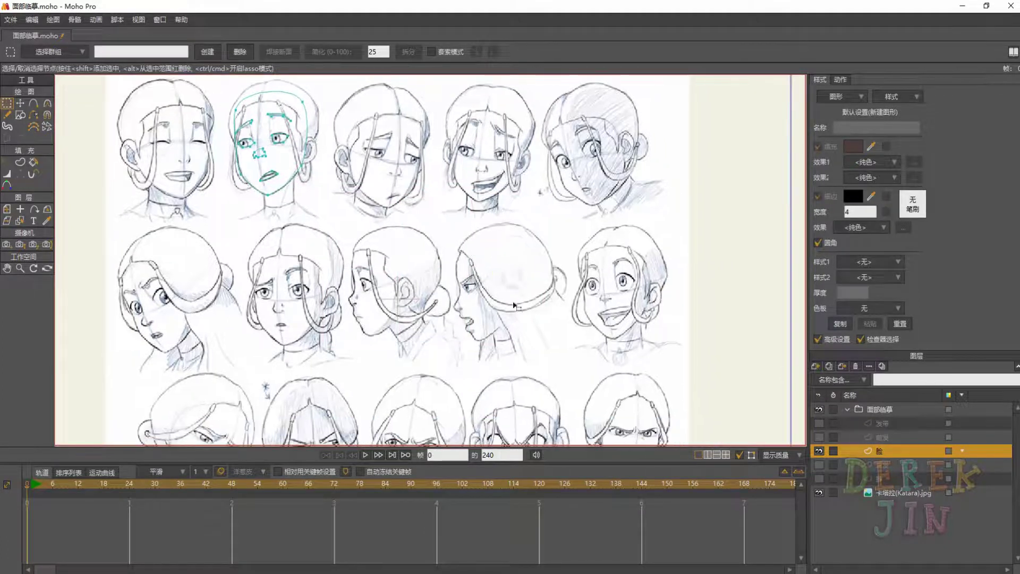
scroll(481, 268, down, 2)
scroll(478, 276, up, 2)
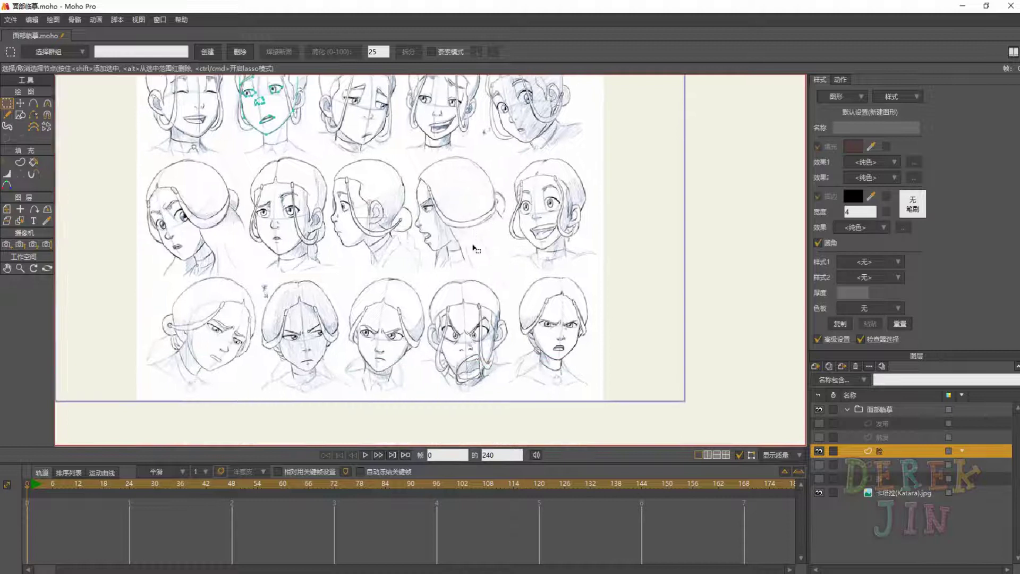
drag(501, 260, 512, 292)
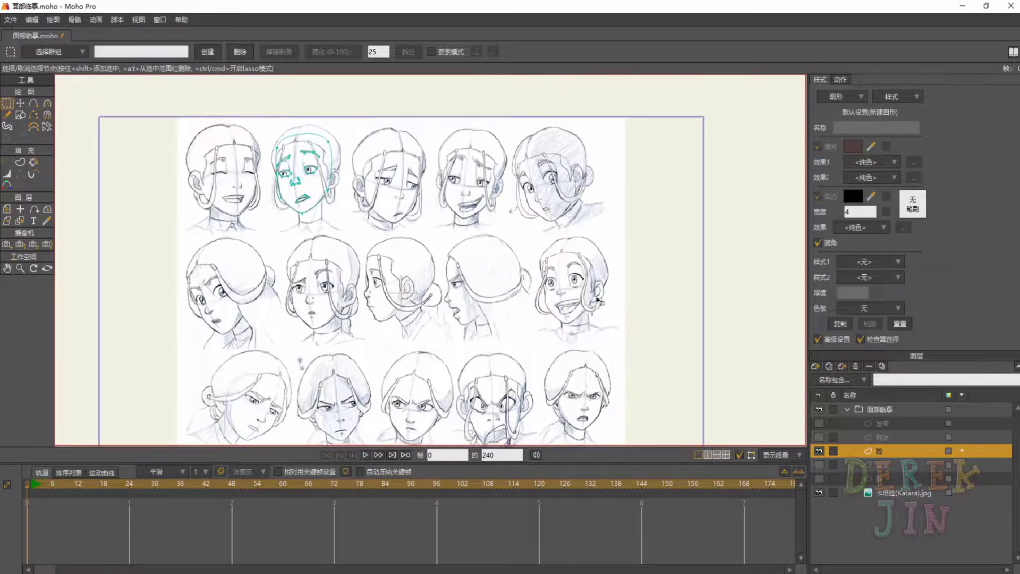
click(867, 308)
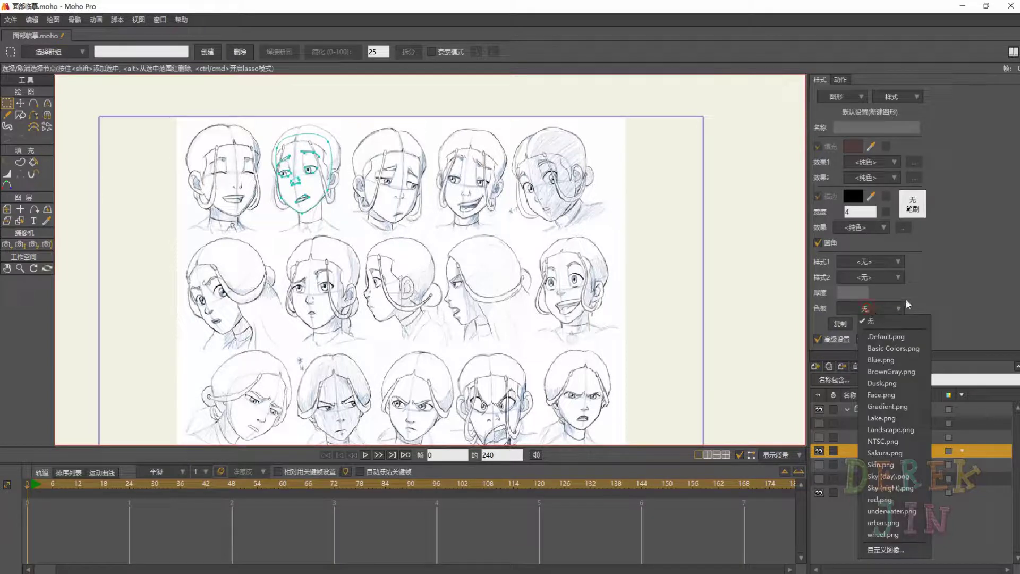
click(895, 337)
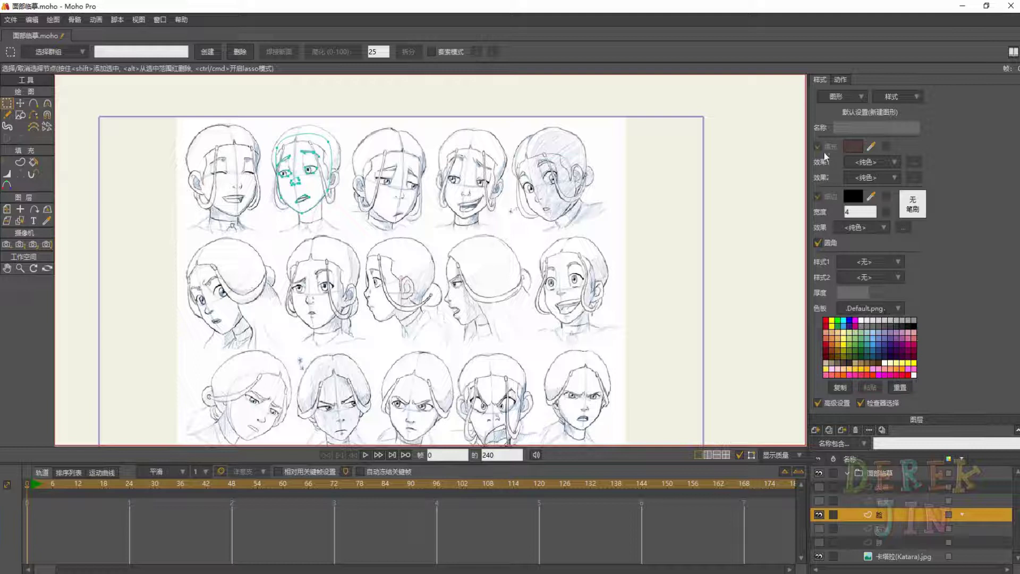
click(840, 404)
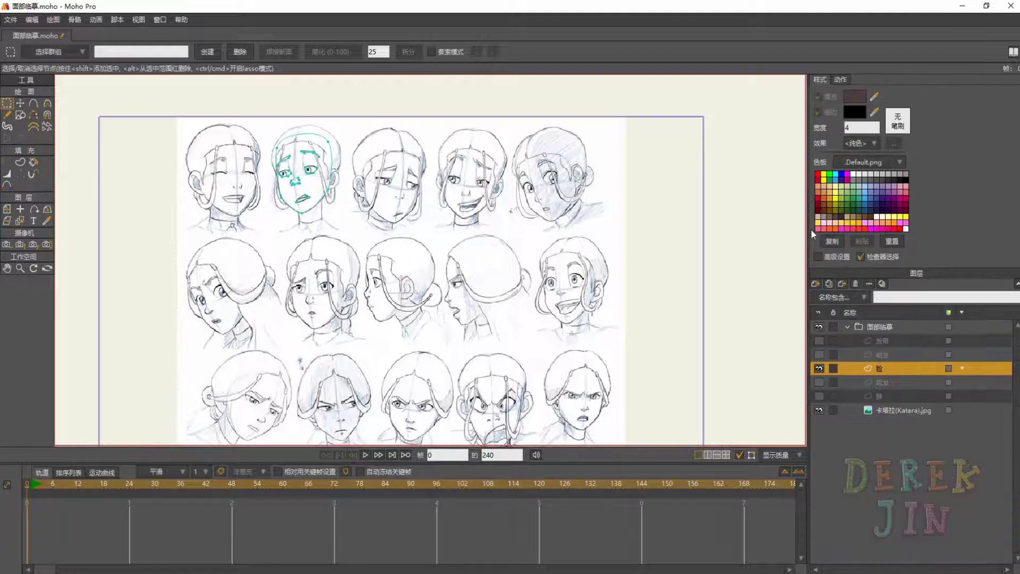
click(828, 257)
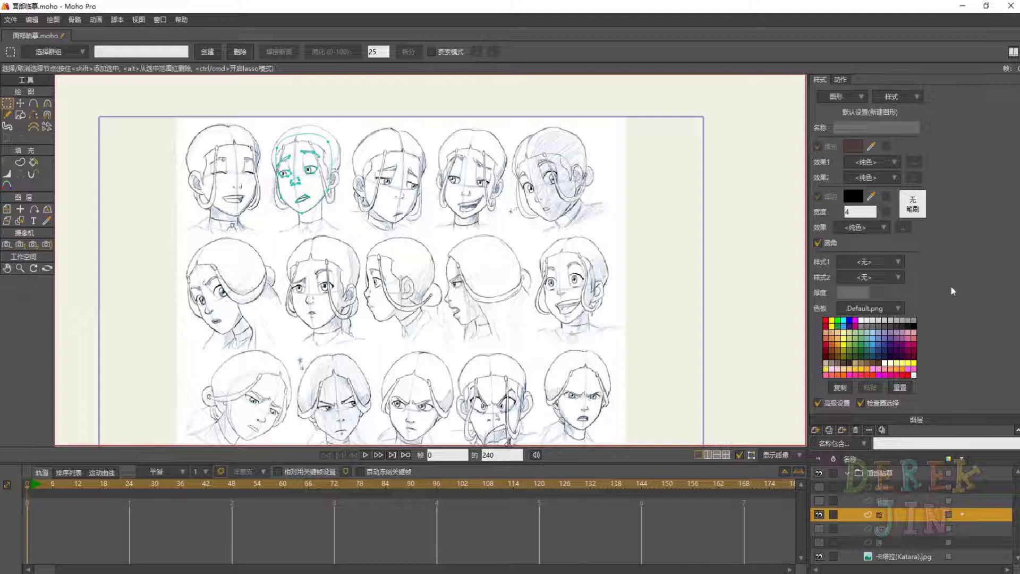
Load the custom image (Color) Sokka and Katara.jpg as the colour palette
click(871, 309)
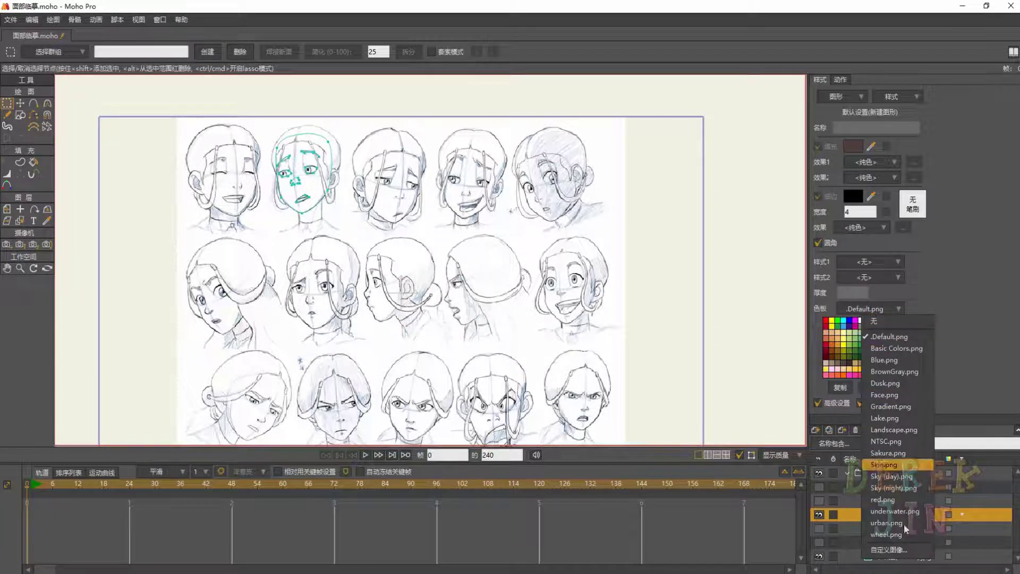
click(891, 550)
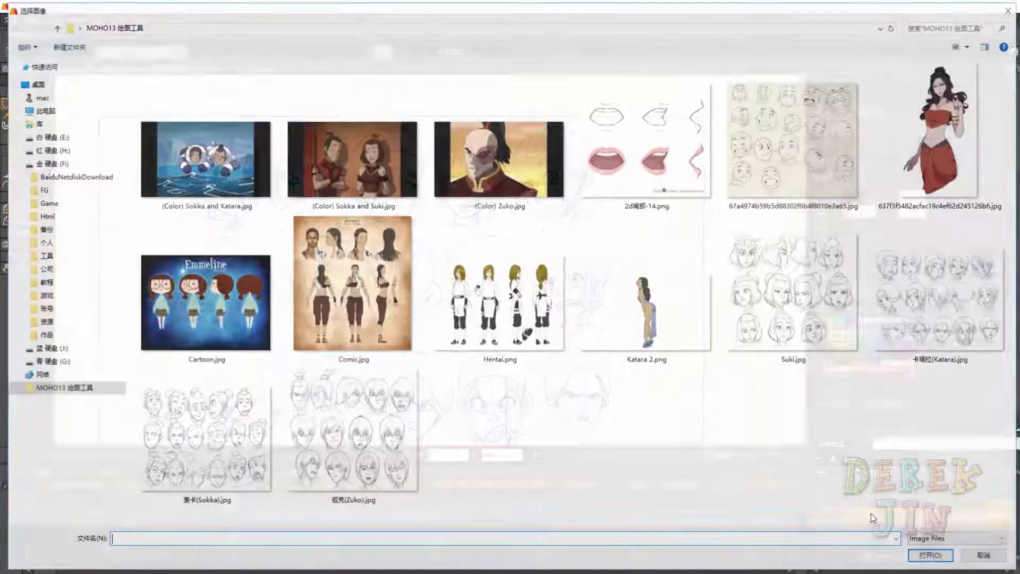
click(205, 183)
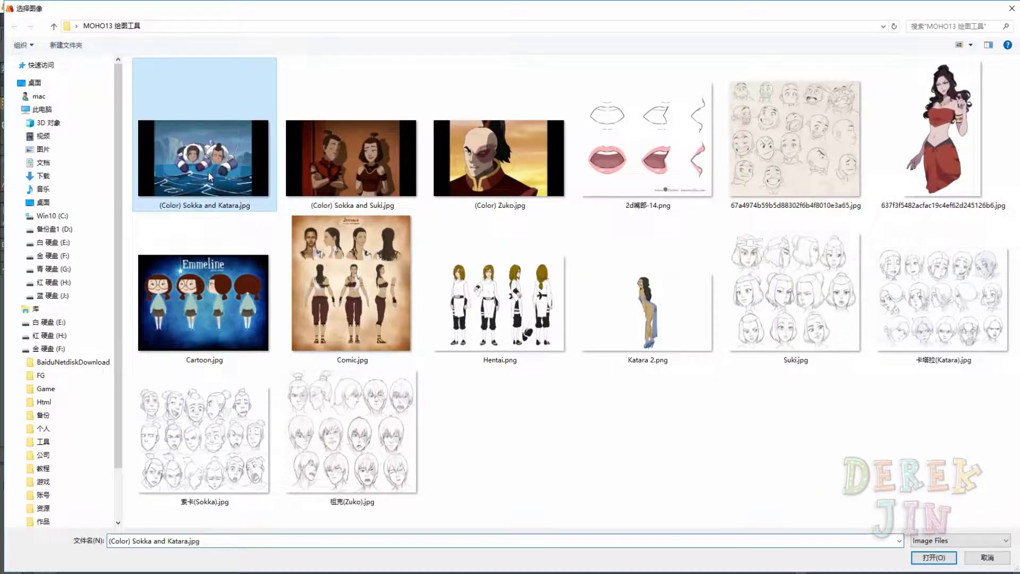
click(934, 557)
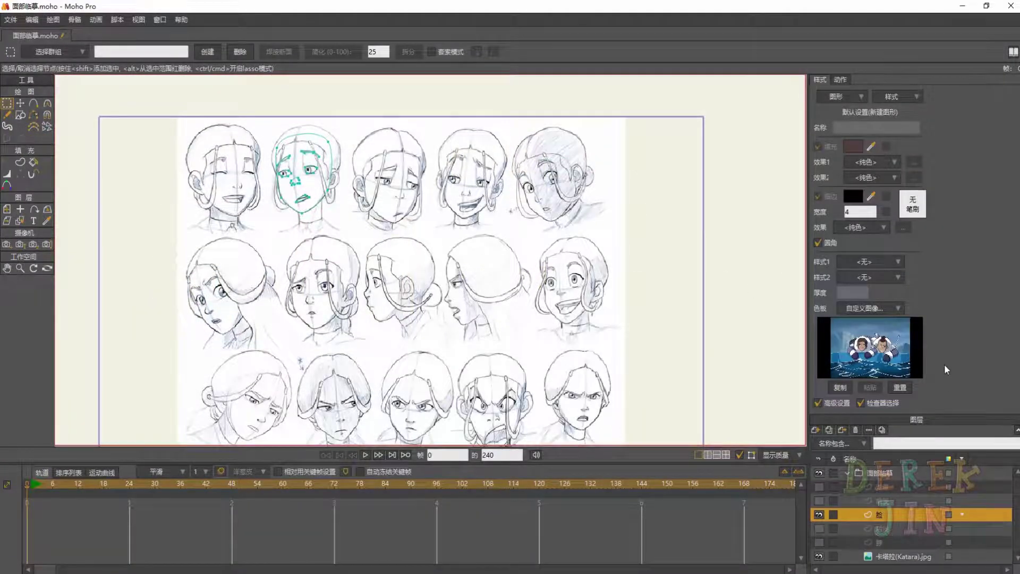
click(159, 20)
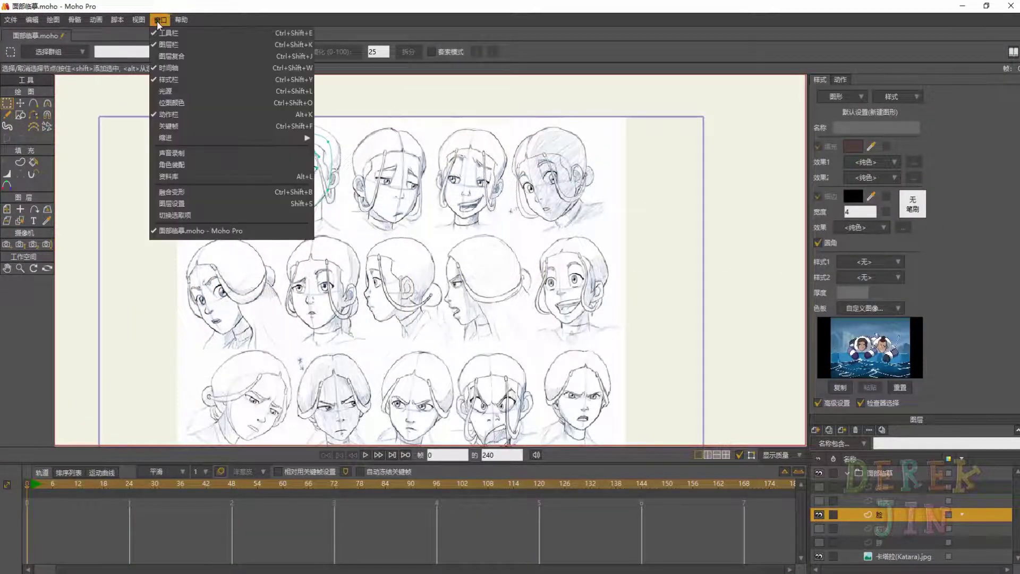
mouse_move(161, 142)
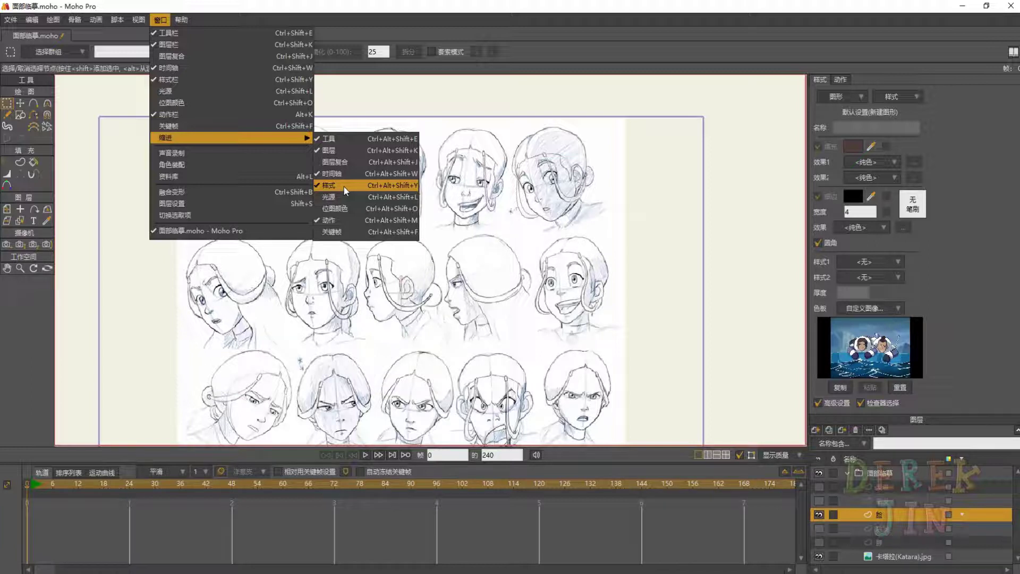
click(969, 308)
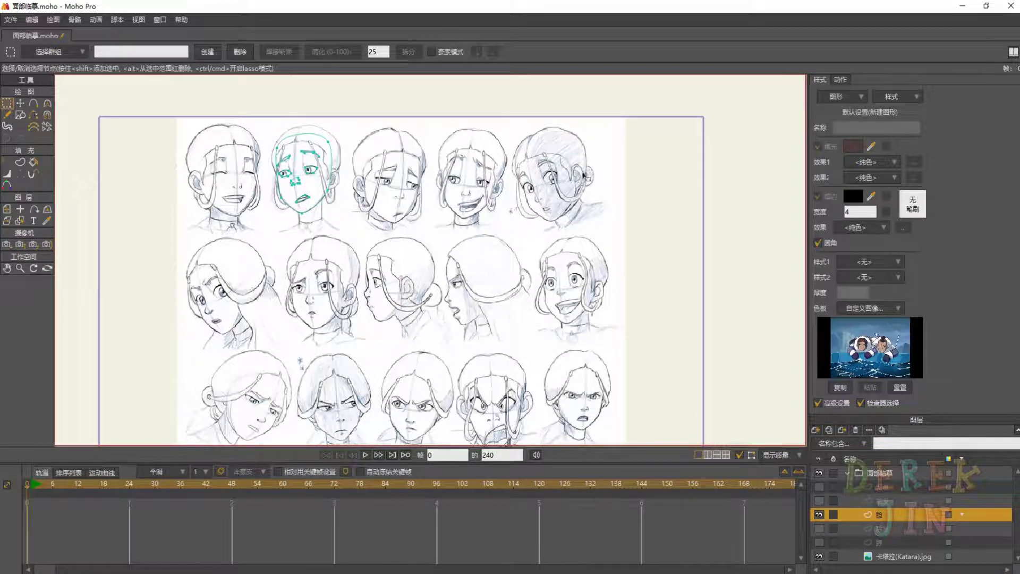
Draw a grid of 3 horizontal by 2 vertical cells over the middle-row heads, without automatic fill or stroke
drag(566, 235, 562, 205)
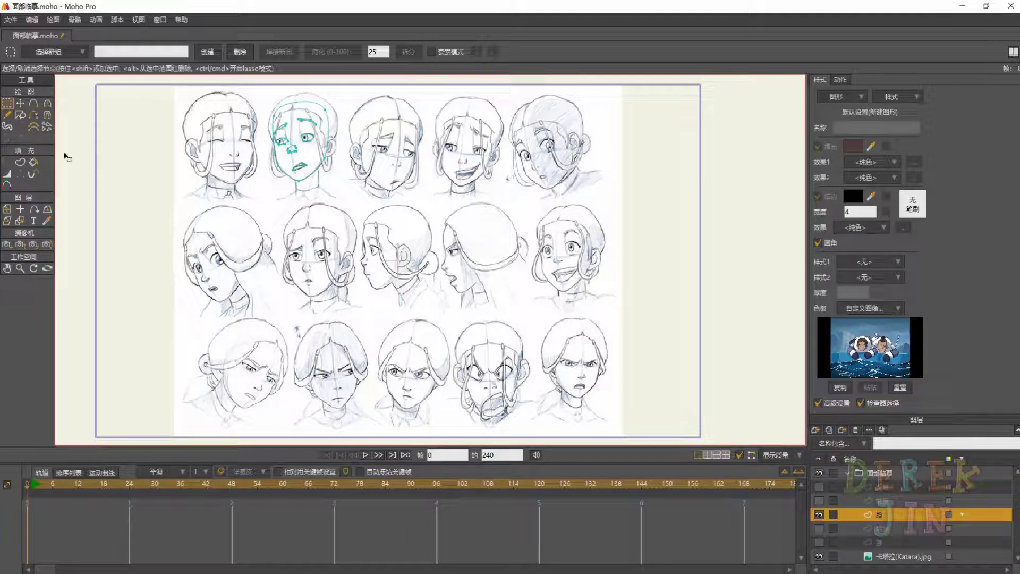
click(20, 115)
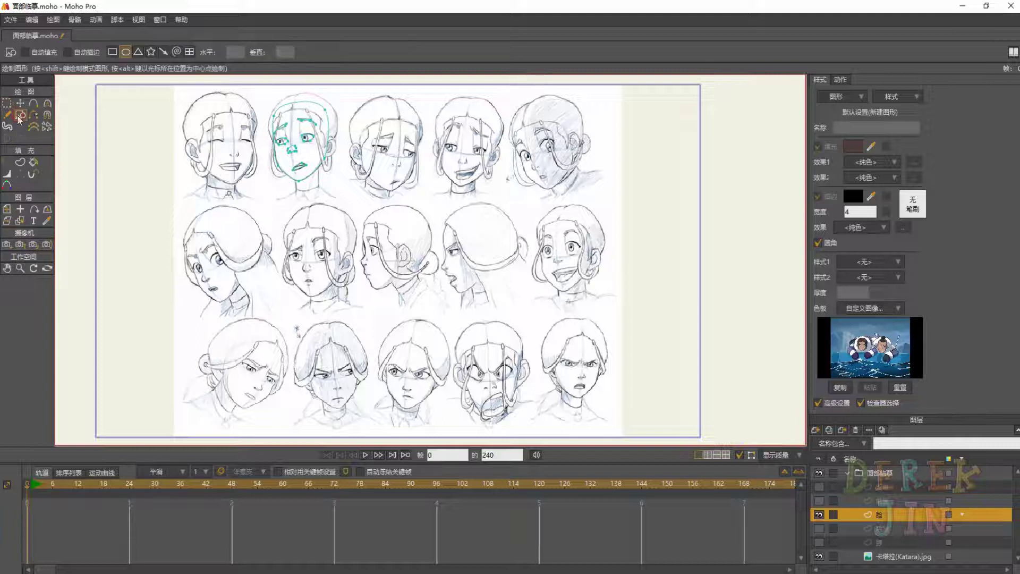
click(190, 52)
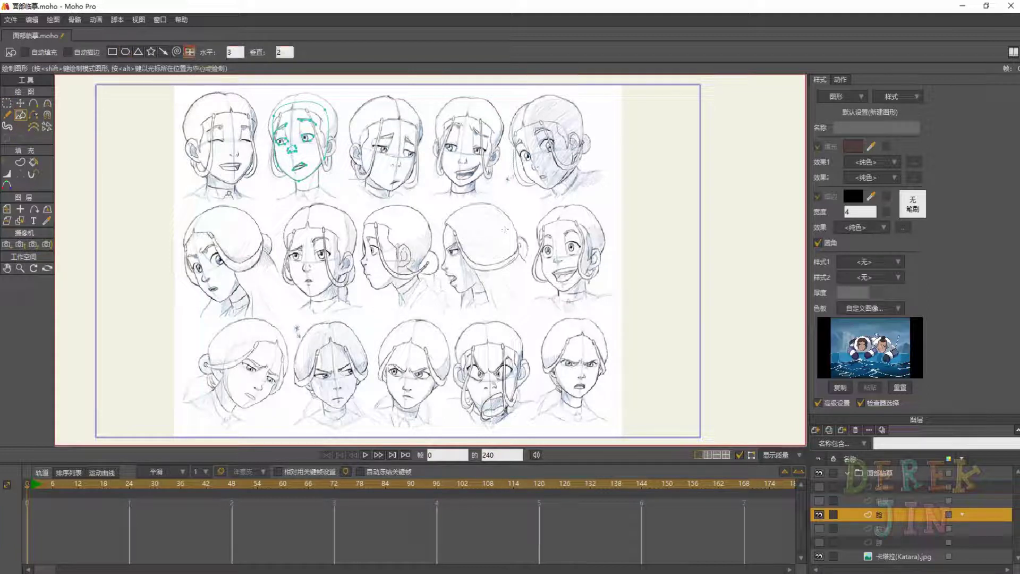
drag(344, 261, 408, 271)
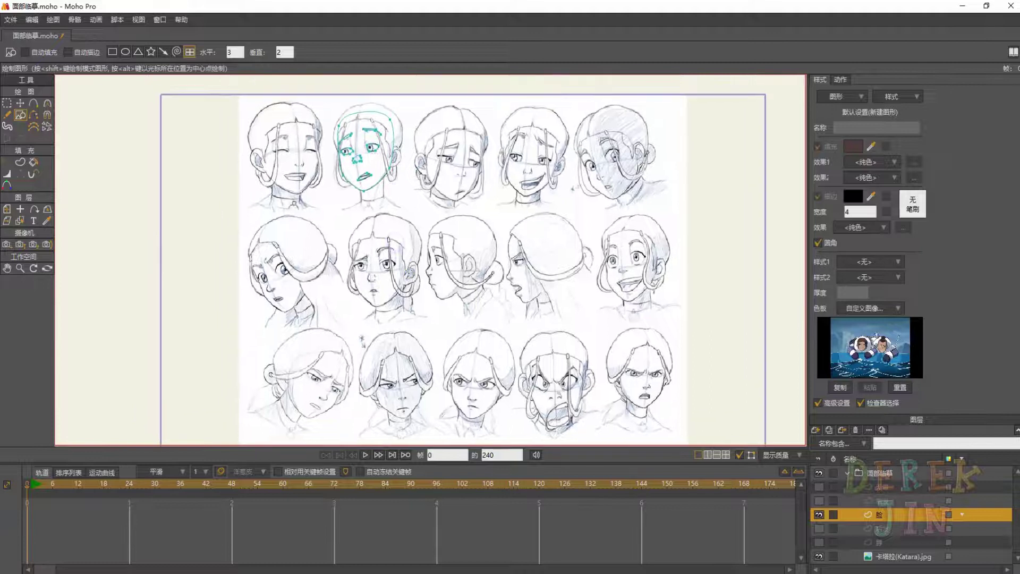
drag(376, 232, 583, 366)
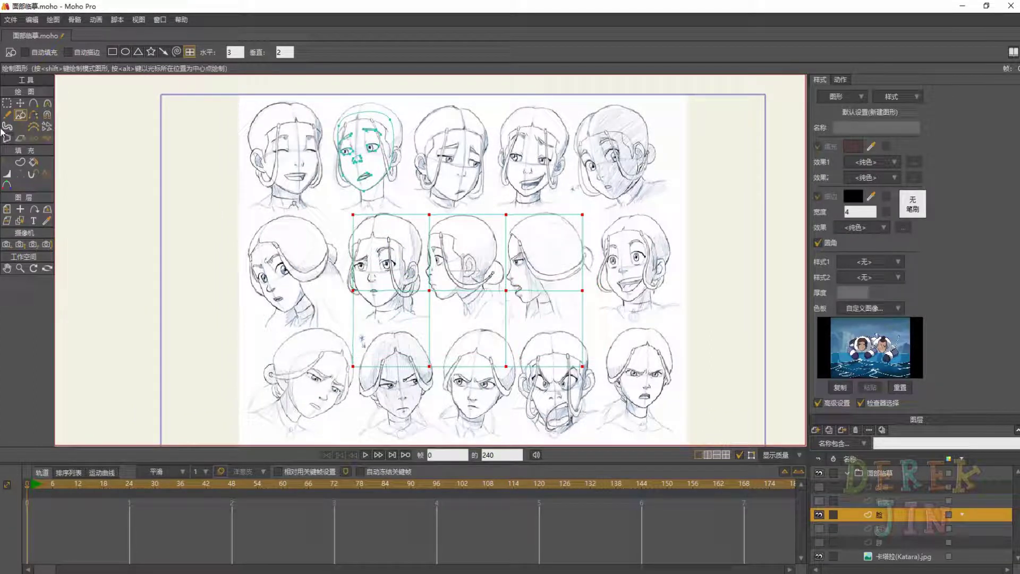
Fill the grid's upper-left cell with the dark brown hair colour sampled from the palette image
click(6, 103)
drag(317, 199, 444, 321)
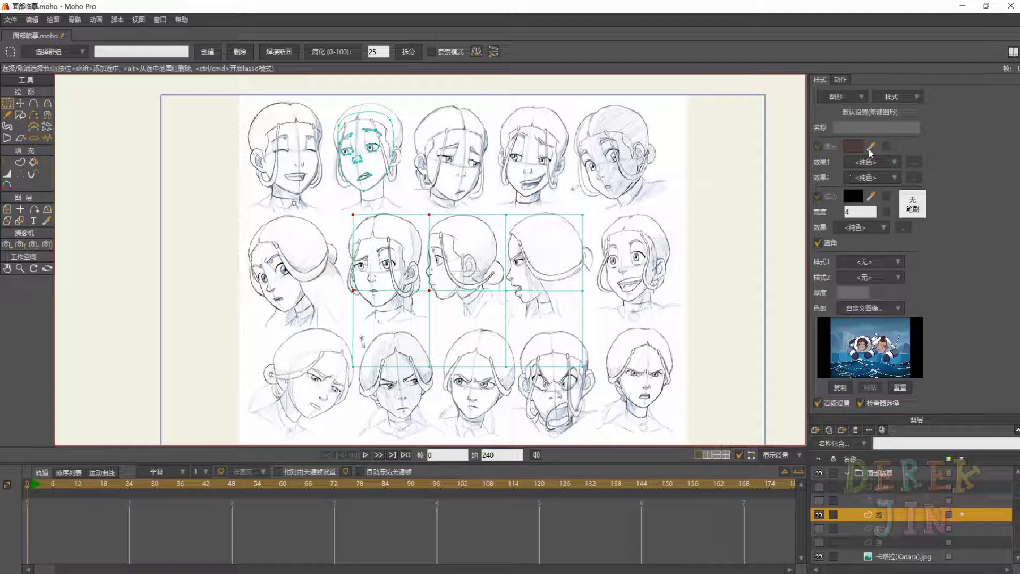
drag(869, 150, 862, 336)
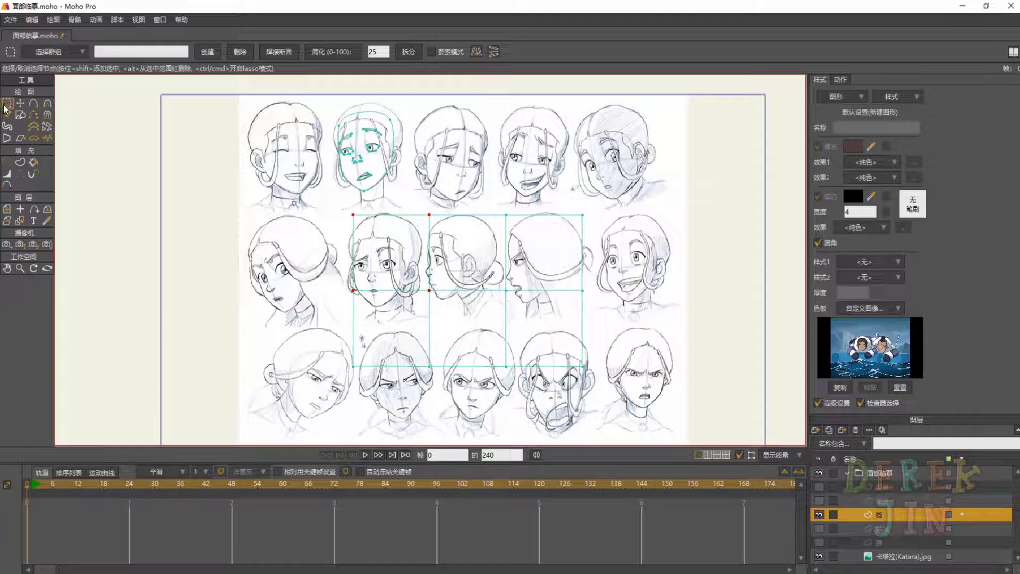
drag(308, 184, 455, 316)
drag(329, 206, 467, 317)
key(u)
key(Return)
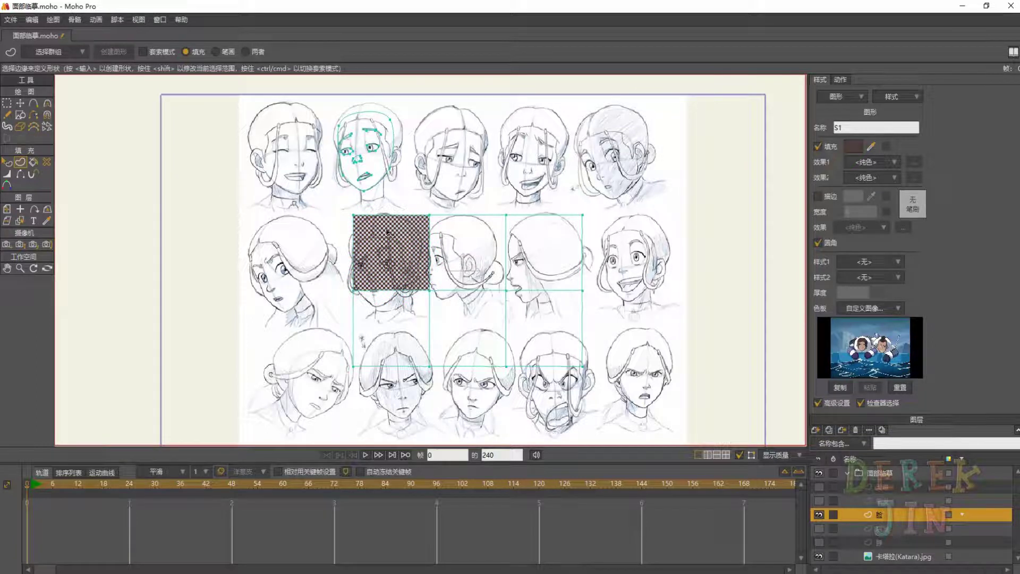
Fill the grid's upper-middle cell with the tan skin colour sampled from the palette image
click(7, 103)
drag(421, 202, 530, 314)
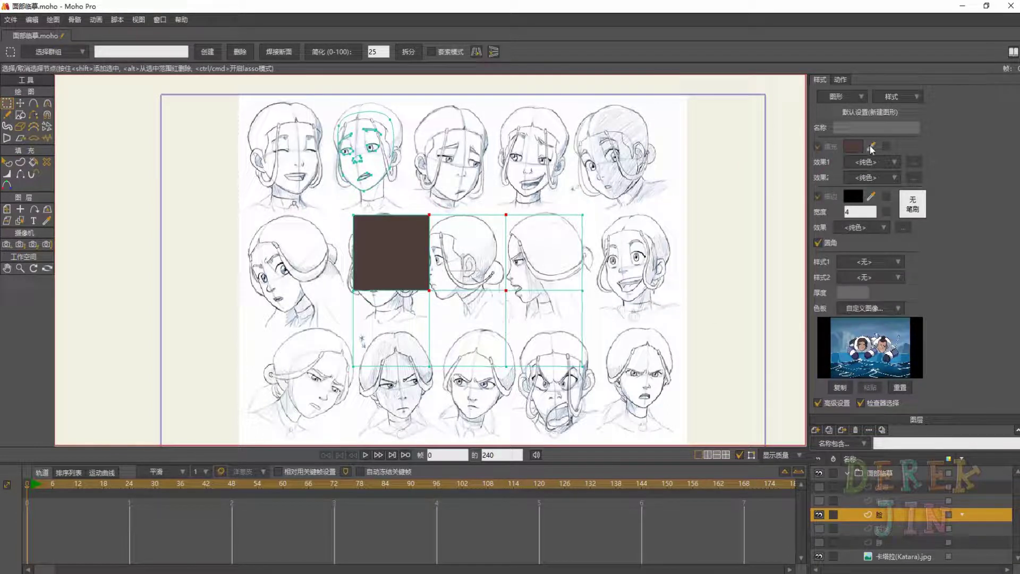
drag(871, 146, 862, 345)
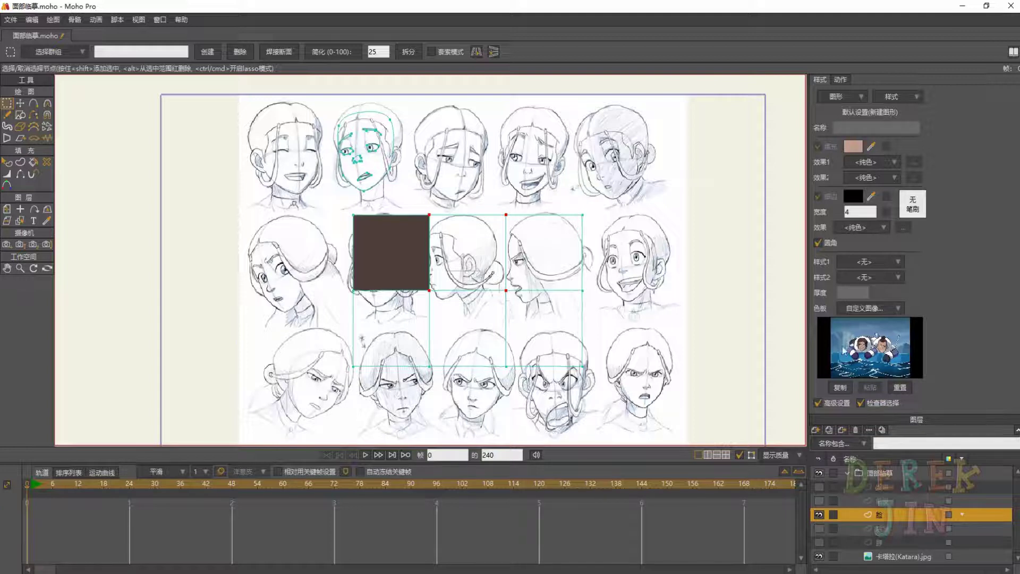
key(u)
click(448, 247)
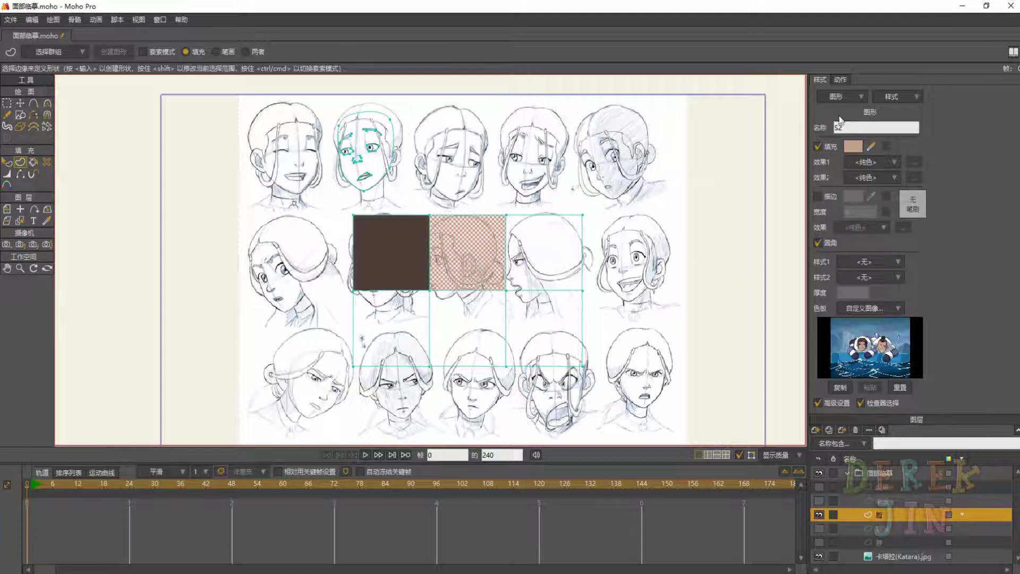
Fill the grid's upper-right cell with a blue-violet sampled from the palette image, and deselect its points
click(8, 104)
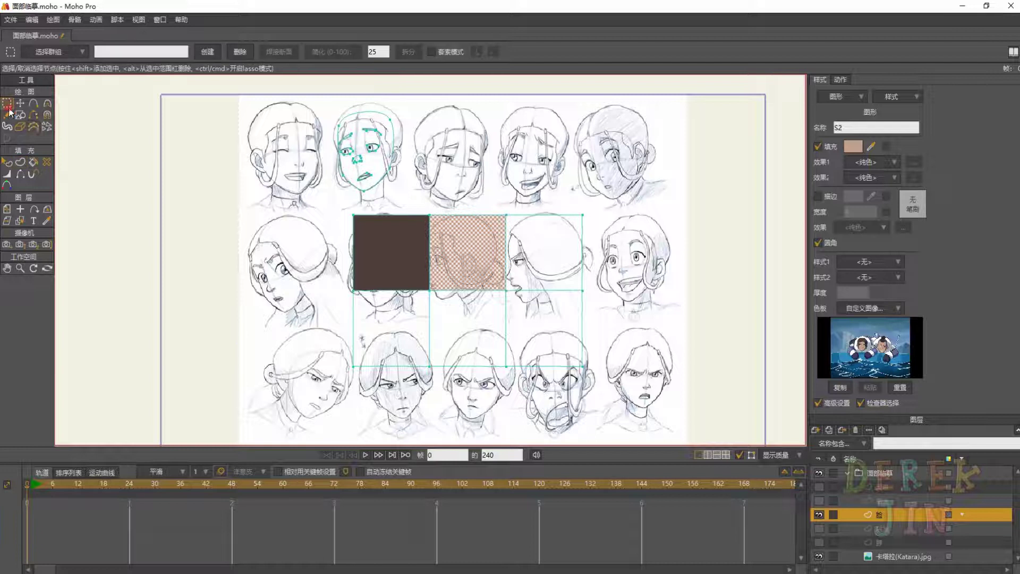
drag(506, 193, 630, 320)
drag(871, 147, 848, 351)
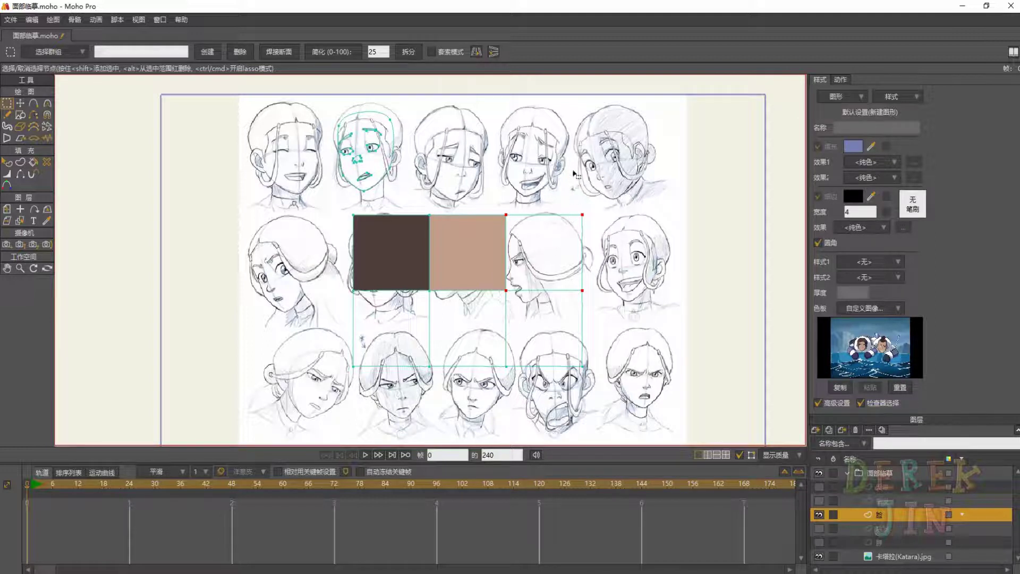
key(u)
key(Return)
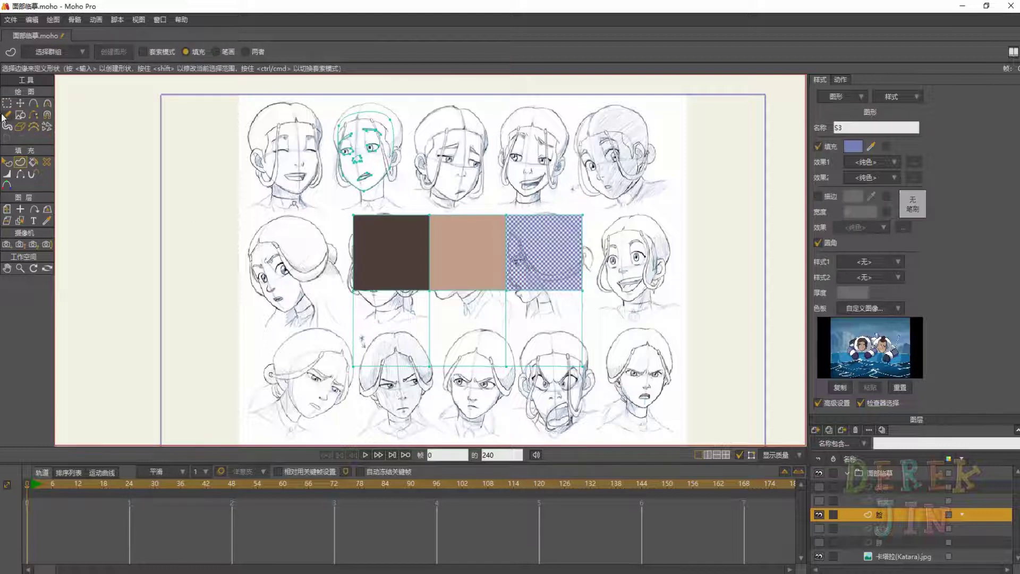
key(g)
click(642, 278)
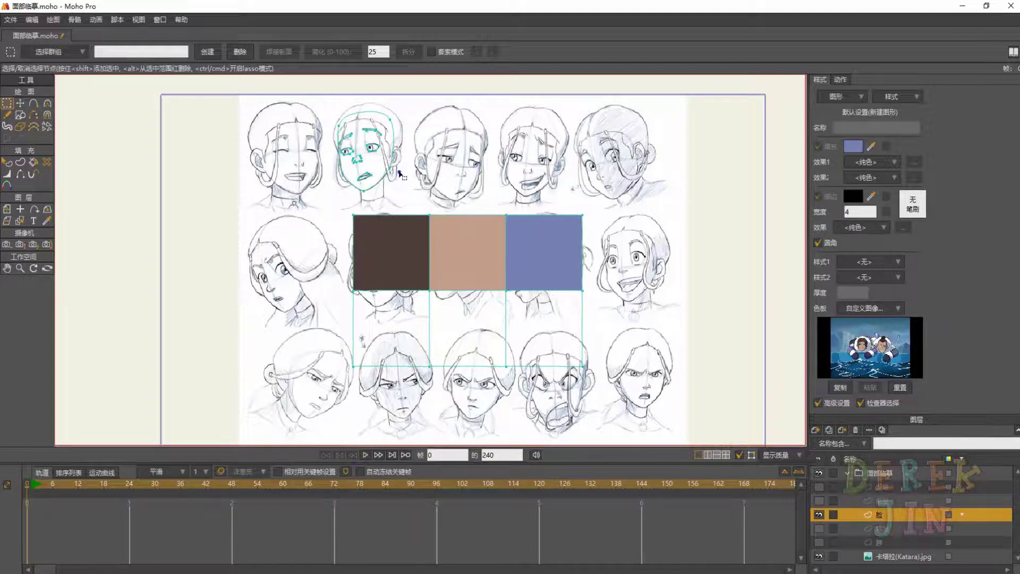
Hide the 脸 layer and show the topmost layer in the 面部临摹 group
drag(400, 172, 405, 186)
drag(578, 358, 596, 379)
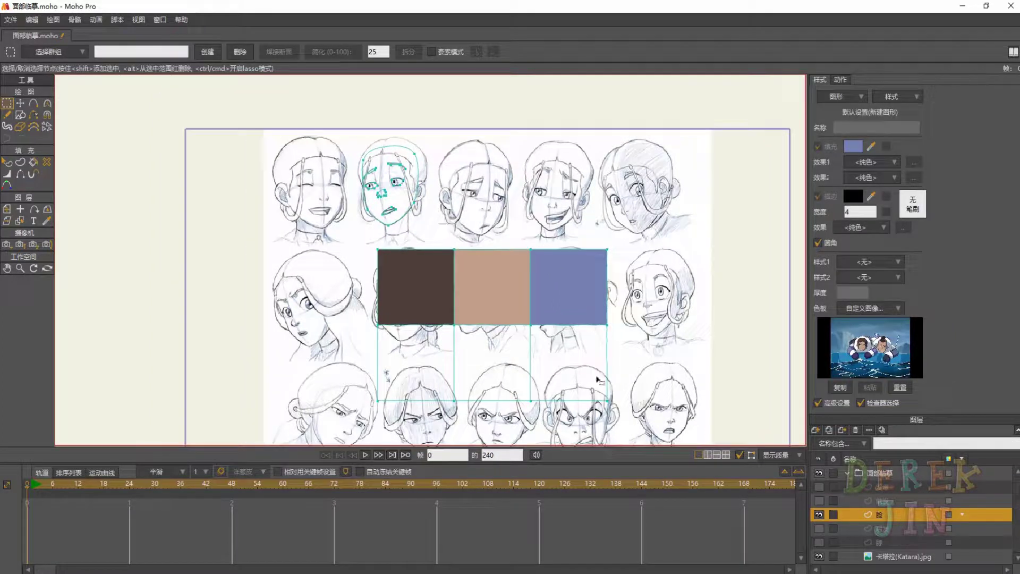
click(818, 514)
click(819, 487)
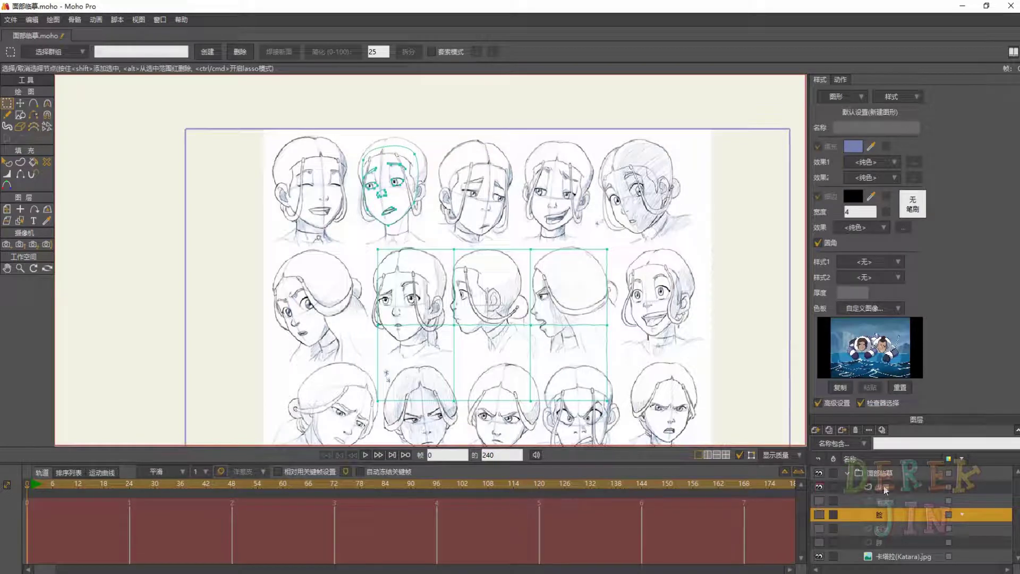
Select the topmost layer in the 面部临摹 group, which holds the traced hair strands
click(882, 487)
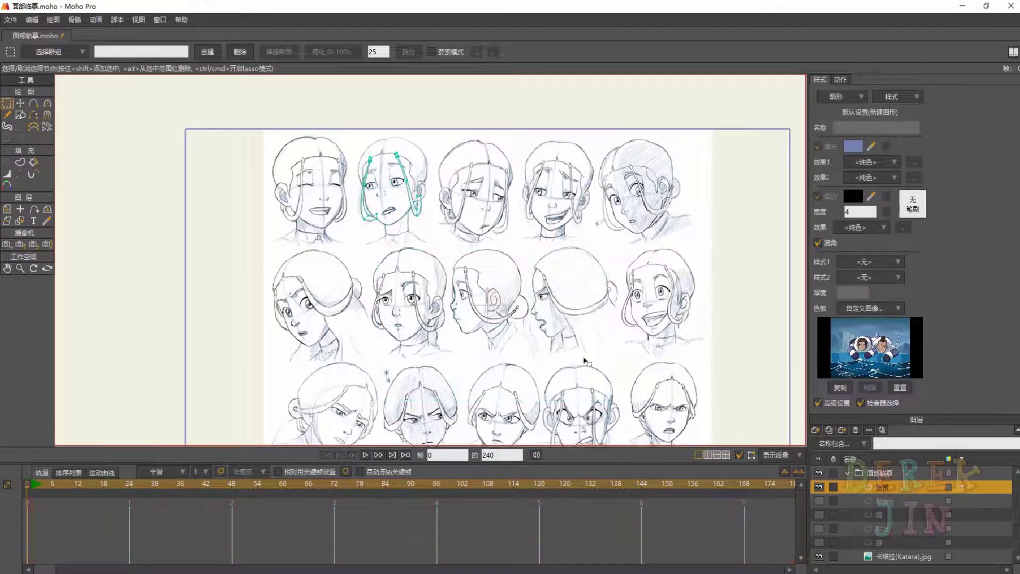
click(140, 20)
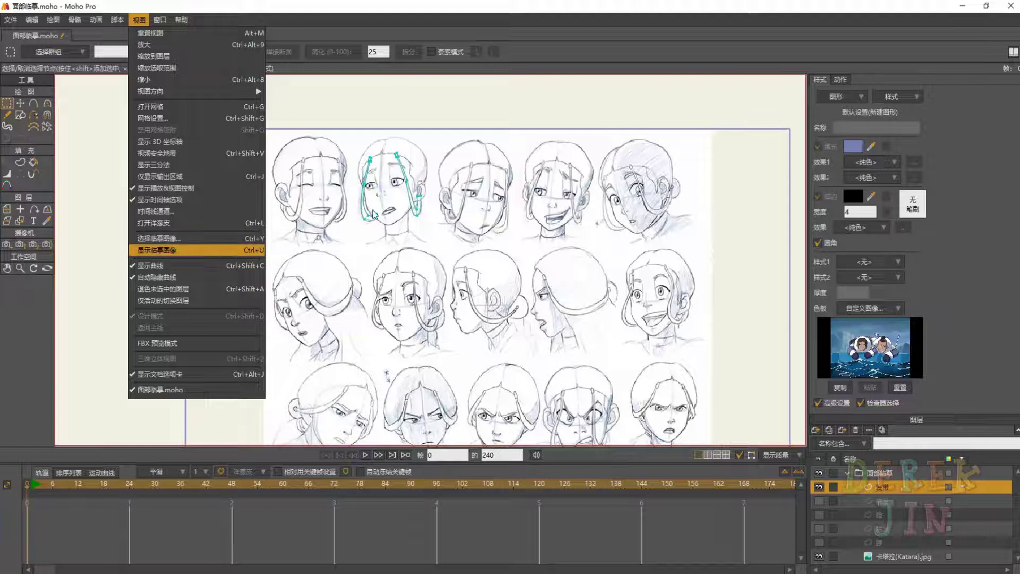
click(193, 239)
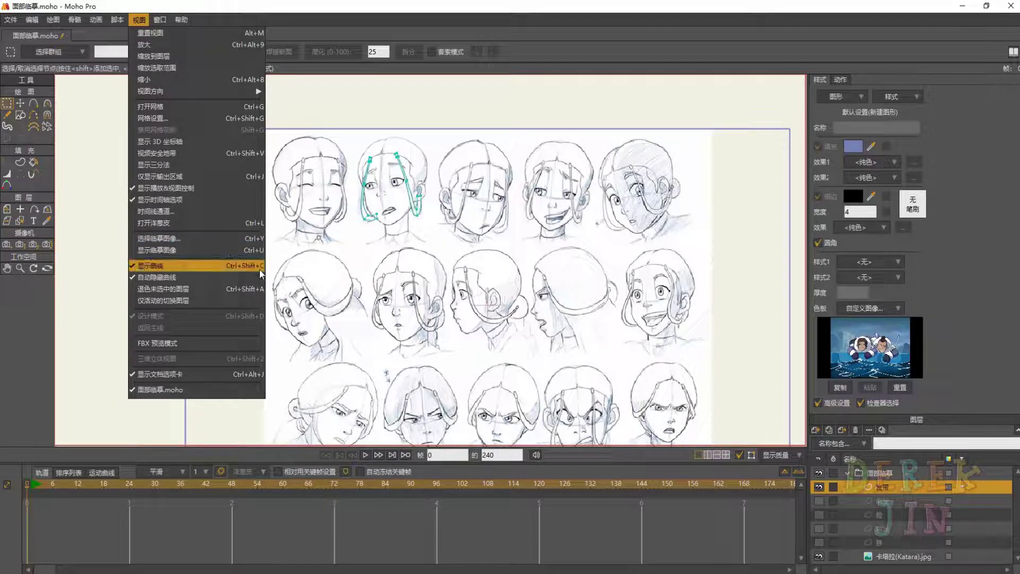
click(163, 250)
Select all points of the two small hair beads at the tops of the second face's strands
scroll(396, 274, up, 5)
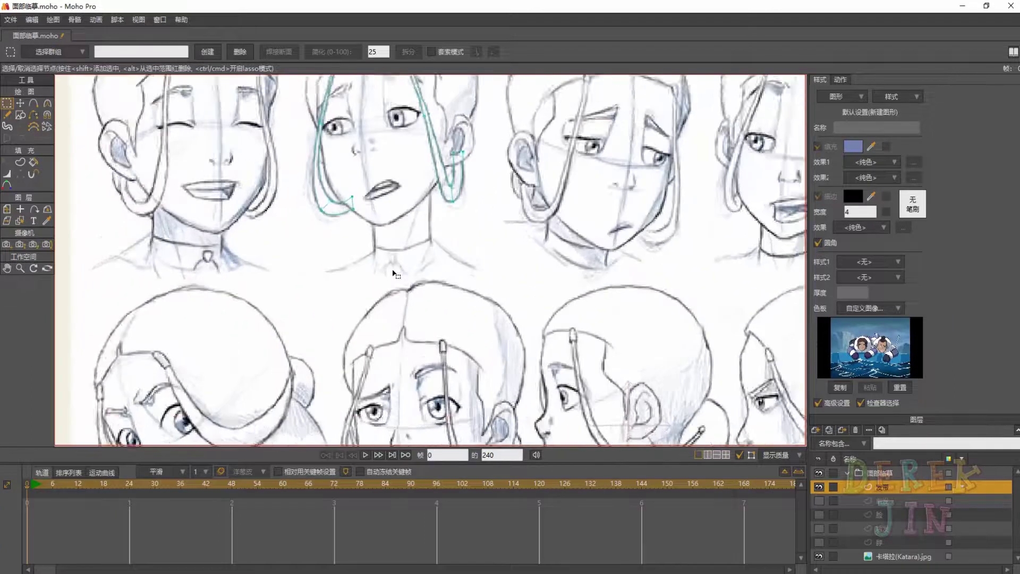
scroll(395, 274, up, 3)
click(887, 500)
click(886, 487)
drag(503, 262, 498, 292)
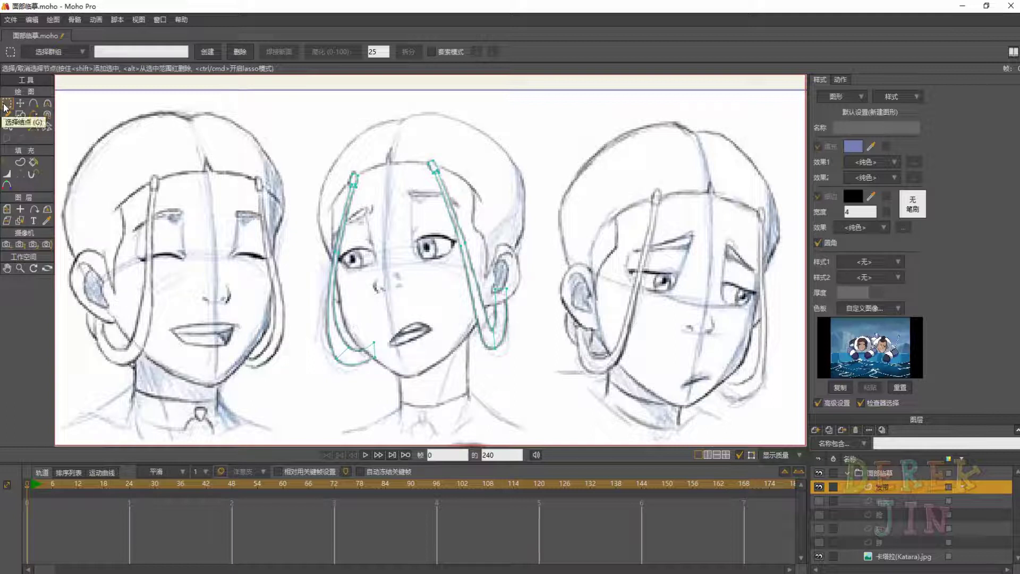
scroll(416, 207, up, 2)
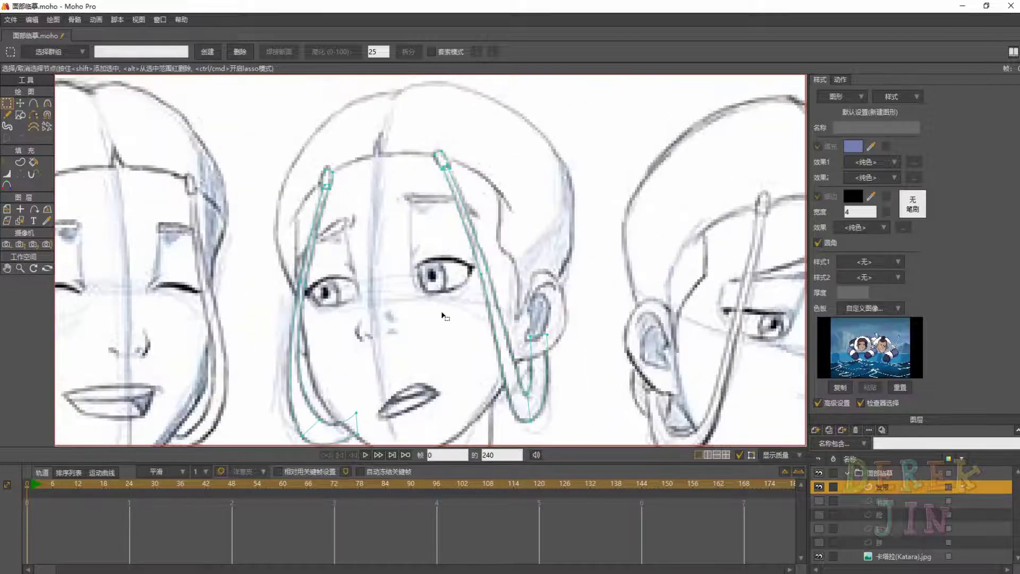
scroll(448, 315, up, 3)
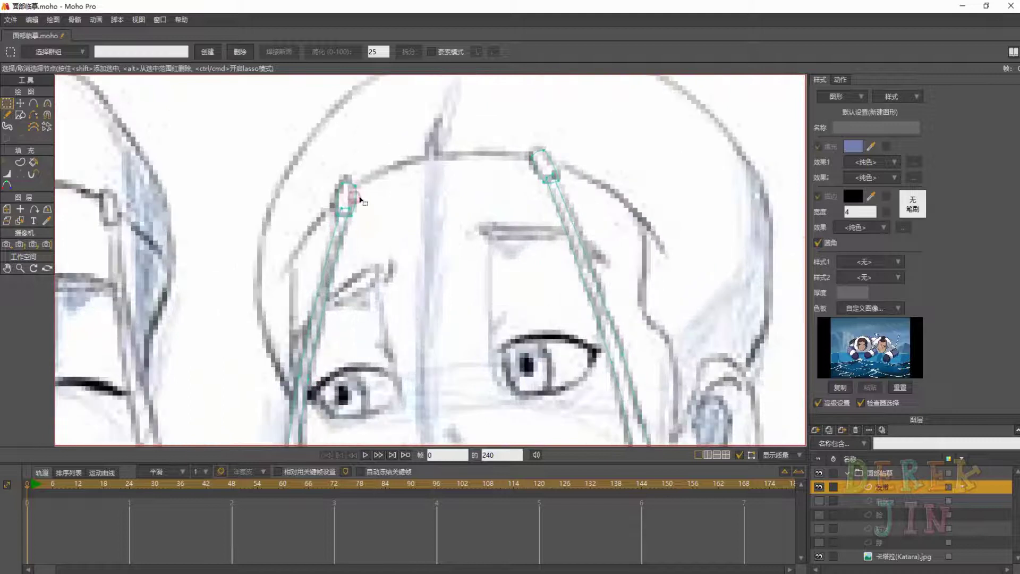
double_click(354, 200)
shift+double_click(538, 174)
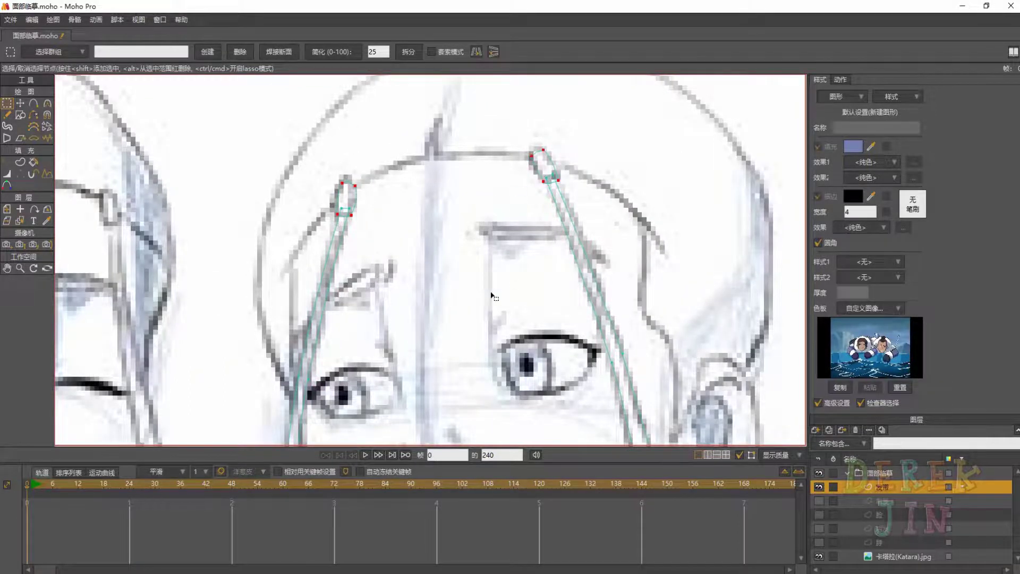
scroll(466, 261, down, 5)
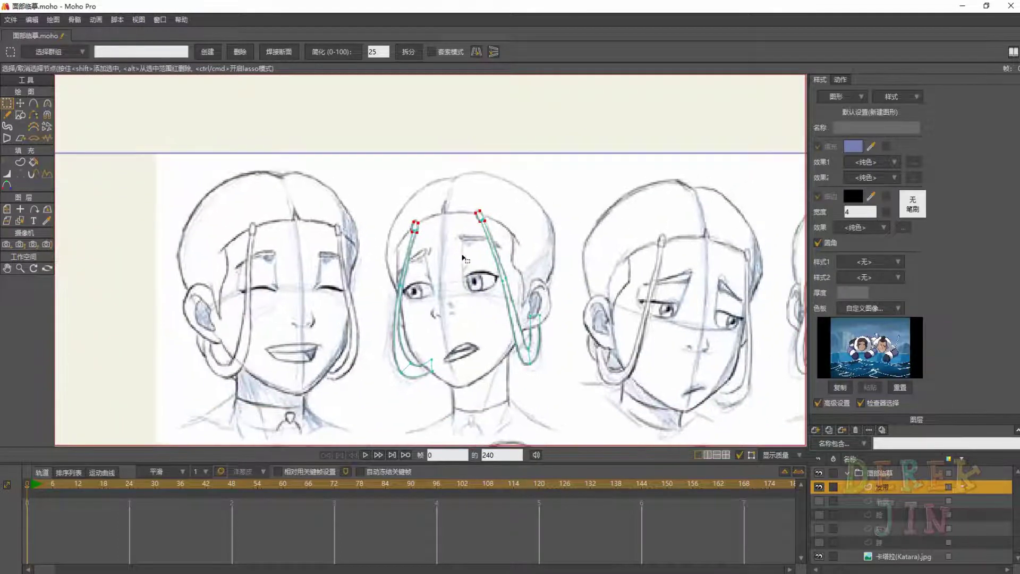
Activate the Create Shape tool in fill mode and show the 脸 layer containing the colour swatches
click(20, 162)
drag(418, 295, 450, 158)
scroll(450, 160, down, 3)
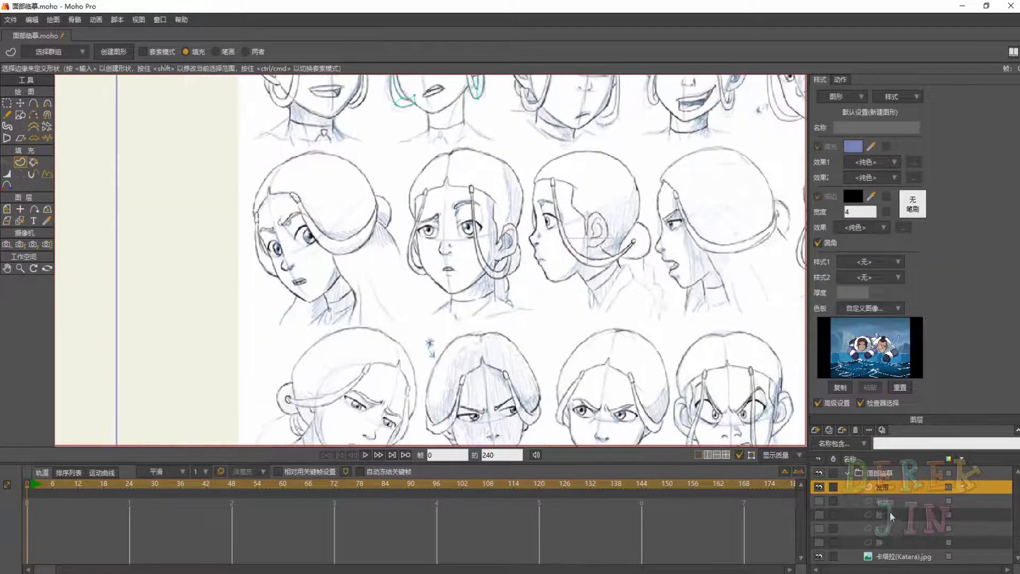
click(887, 514)
drag(620, 343, 542, 353)
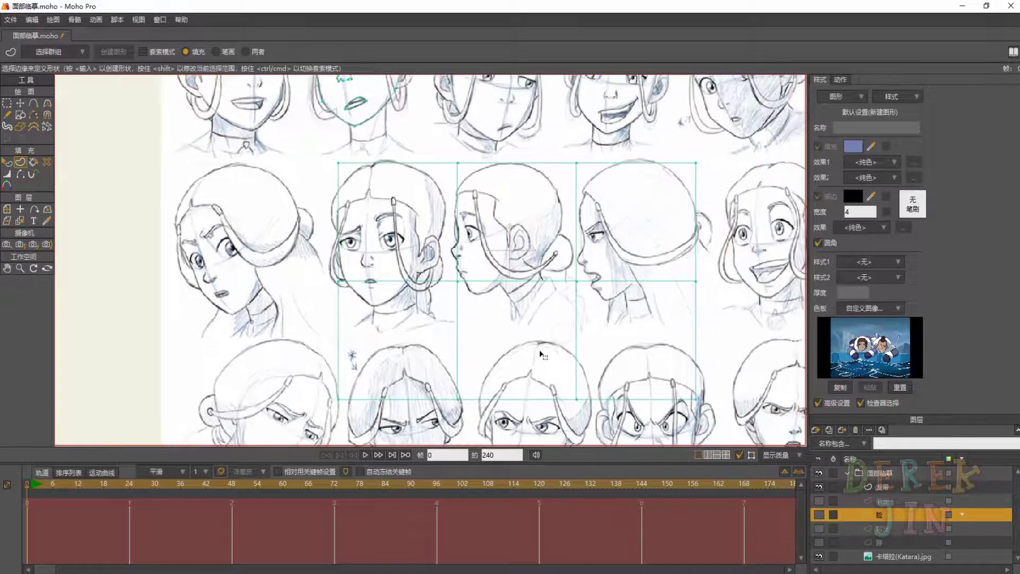
click(820, 515)
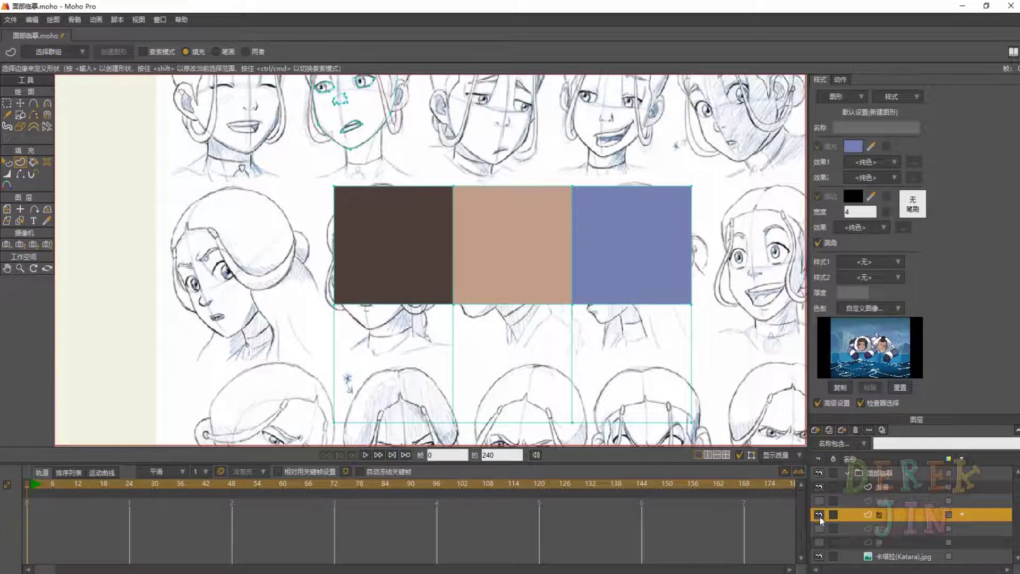
scroll(481, 344, down, 3)
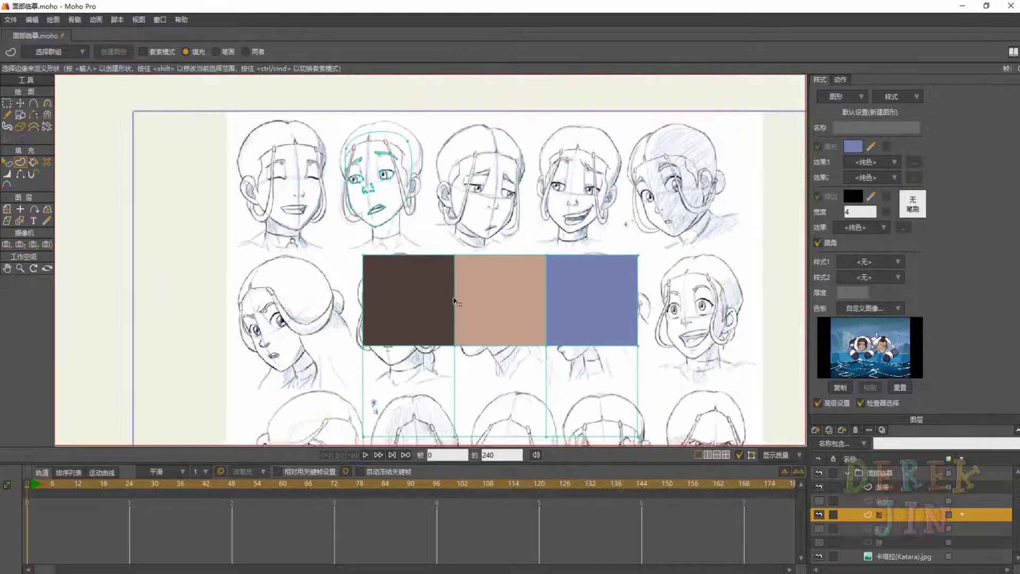
drag(454, 300, 454, 317)
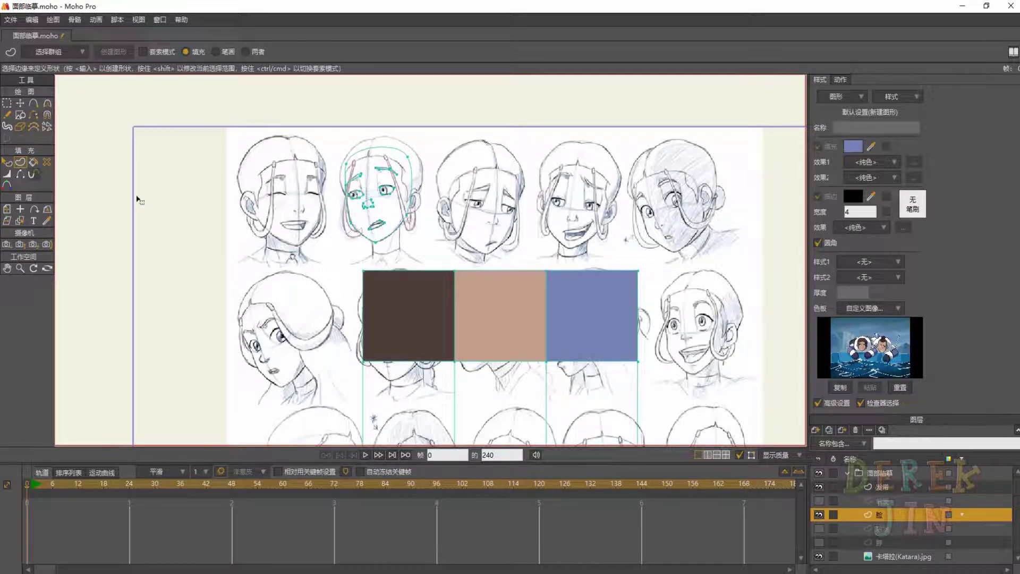
scroll(336, 196, up, 1)
scroll(375, 200, up, 1)
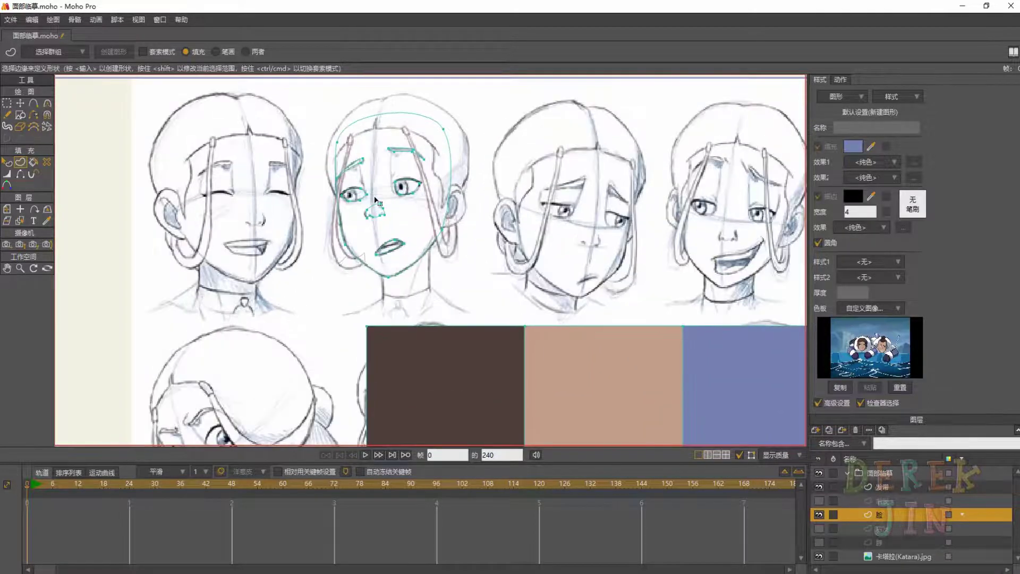
Fill the two selected hair beads on the hair-strand layer with the current blue-violet colour
click(901, 485)
scroll(376, 223, down, 2)
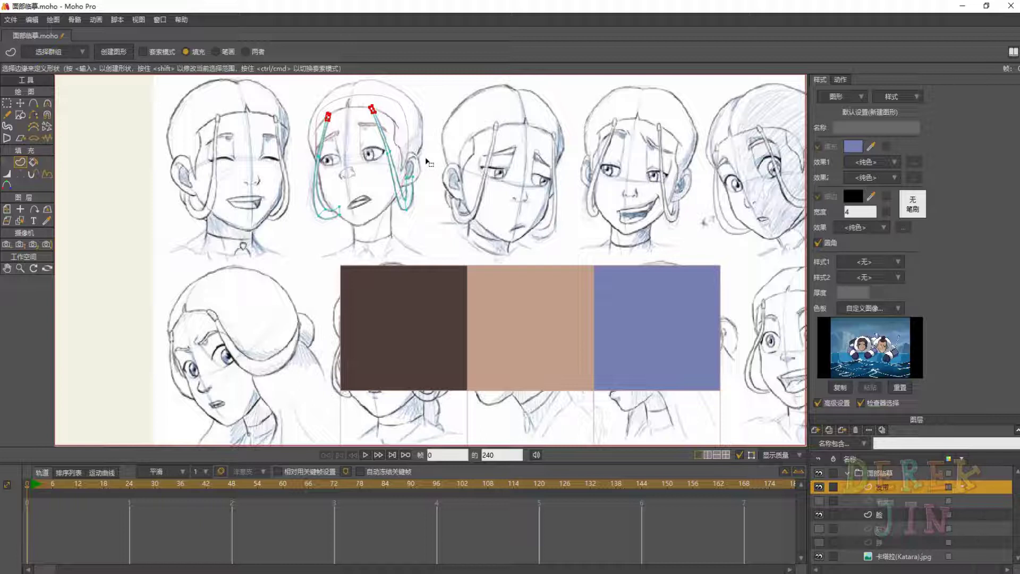
key(Return)
scroll(381, 215, up, 5)
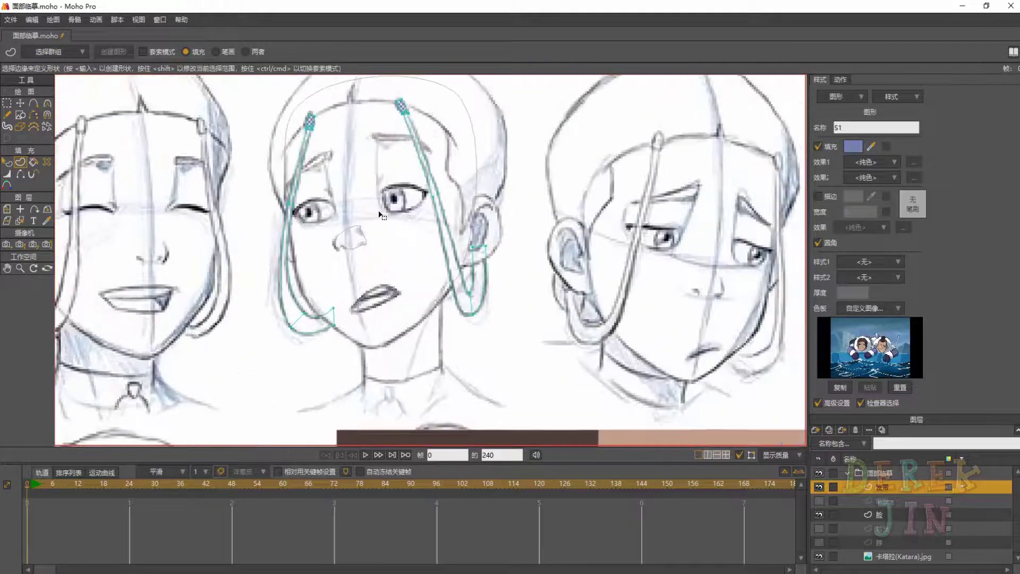
scroll(380, 215, up, 4)
scroll(364, 234, down, 3)
scroll(400, 265, down, 6)
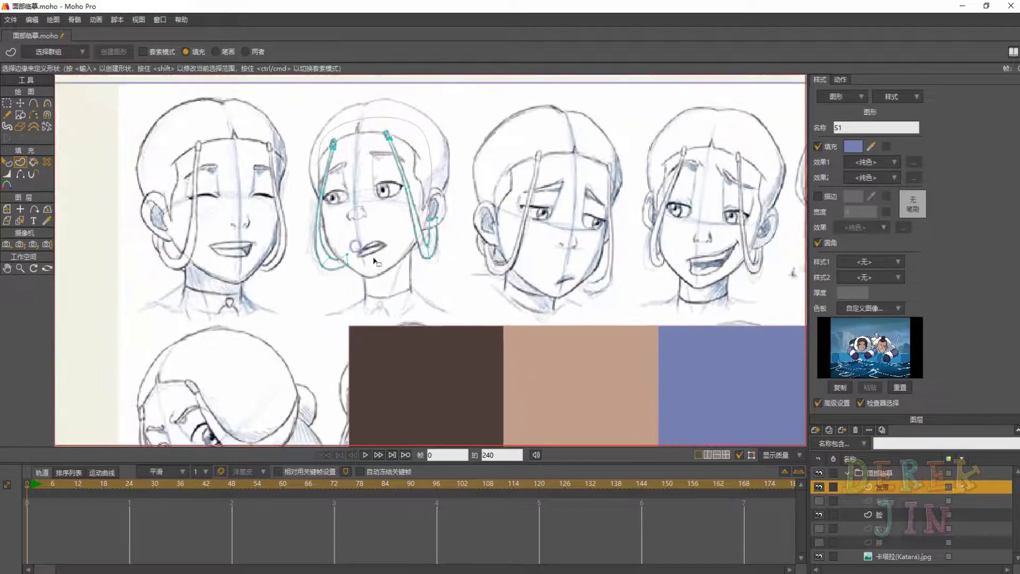
drag(374, 261, 381, 266)
Select the points of the second face's left hair strand, from its bead's lower edge down to the lower bend
click(7, 102)
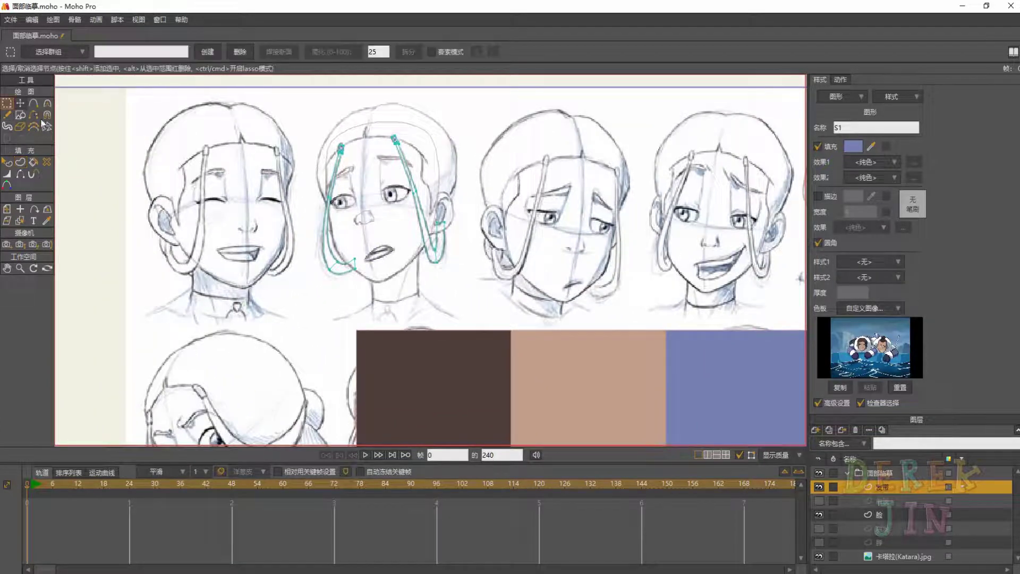
scroll(333, 212, up, 3)
drag(285, 371, 360, 316)
drag(315, 240, 322, 297)
drag(288, 325, 352, 196)
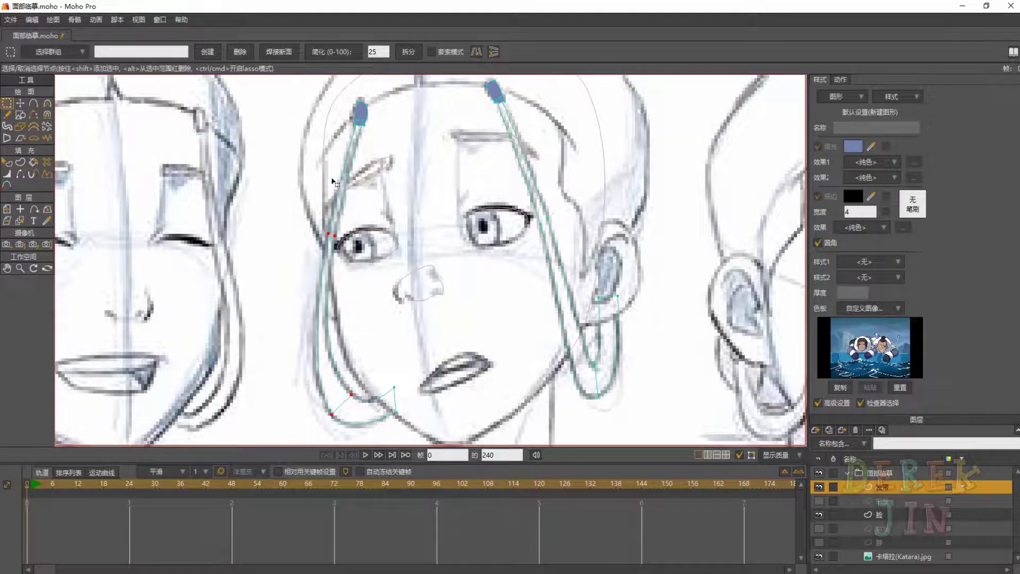
drag(355, 135, 372, 216)
scroll(372, 217, up, 3)
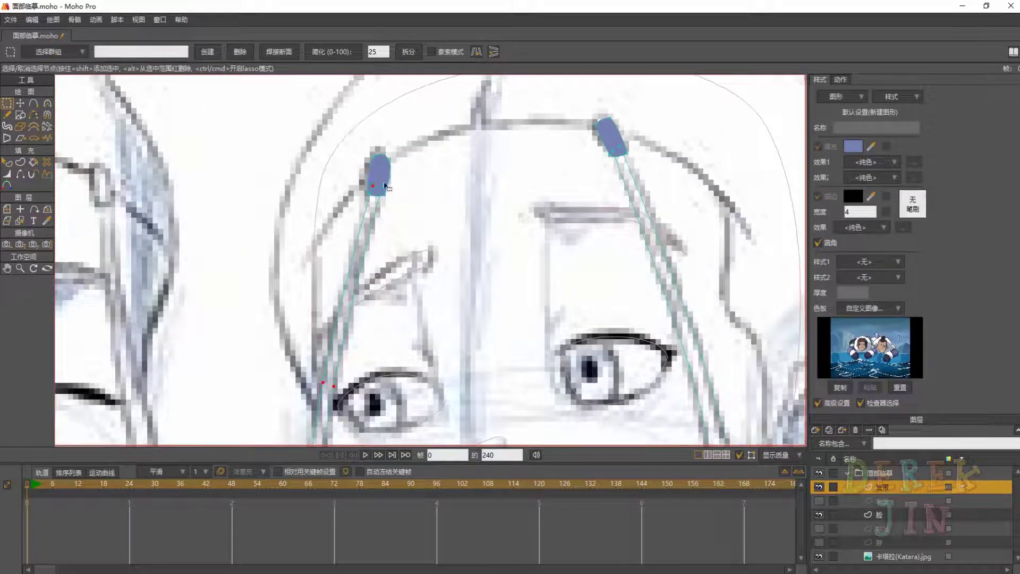
shift+click(383, 185)
Add the points of the right hair strand to the selection, from its bead's lower edge to the lower bend
shift+click(562, 162)
shift+click(570, 157)
scroll(567, 253, down, 1)
drag(584, 316, 462, 224)
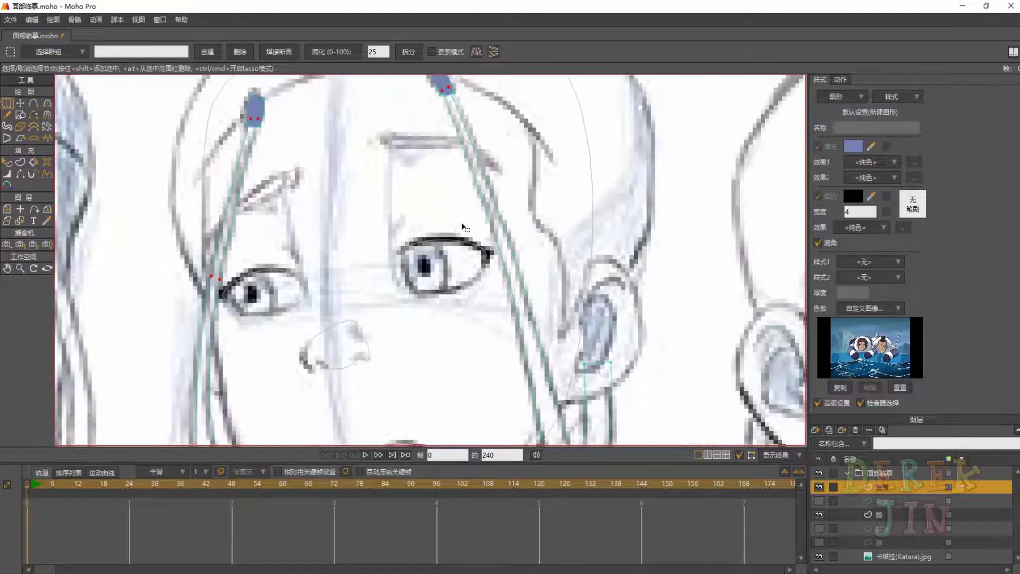
scroll(461, 209, down, 2)
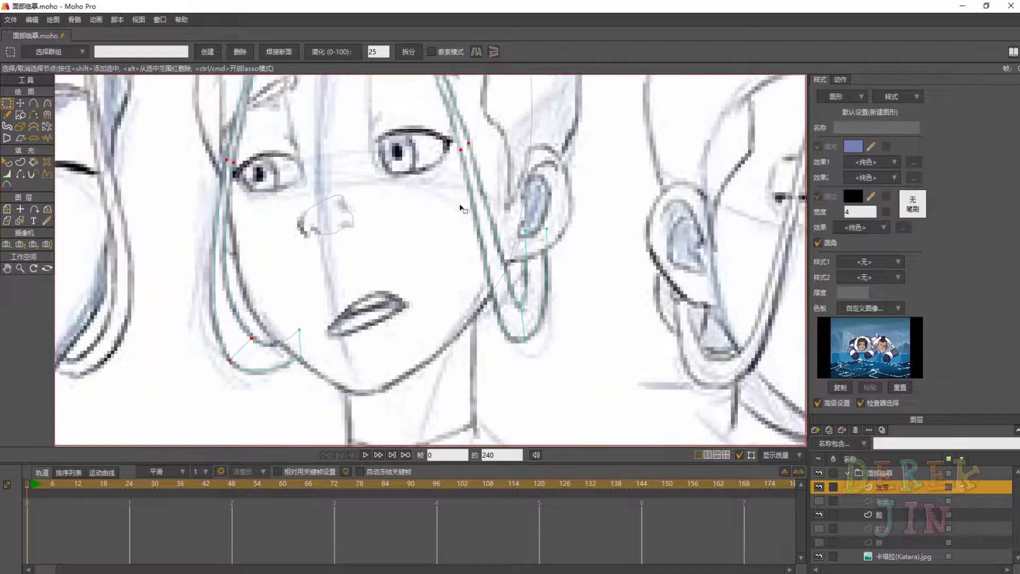
scroll(396, 330, down, 2)
scroll(396, 331, down, 2)
drag(409, 273, 443, 197)
Fill the selected upper sections of both hair strands with the dark brown sampled from the hair colour swatch
key(u)
scroll(410, 200, down, 2)
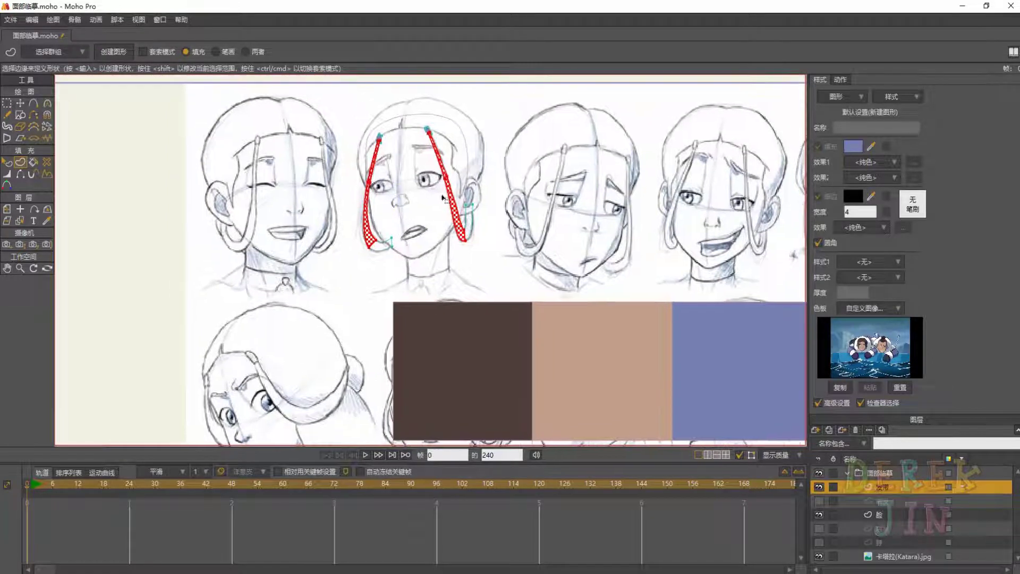
drag(537, 256, 534, 217)
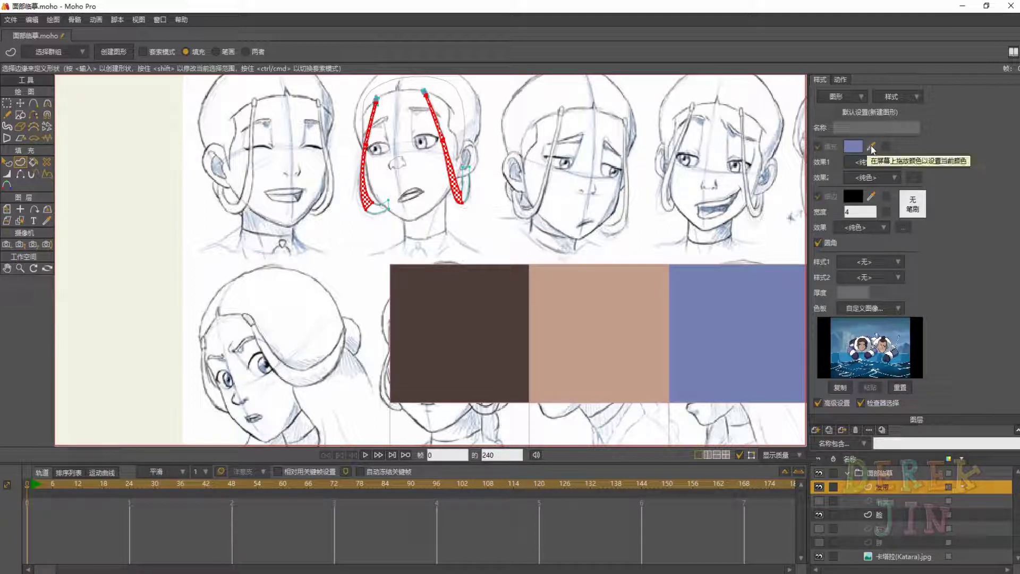
drag(872, 150, 479, 307)
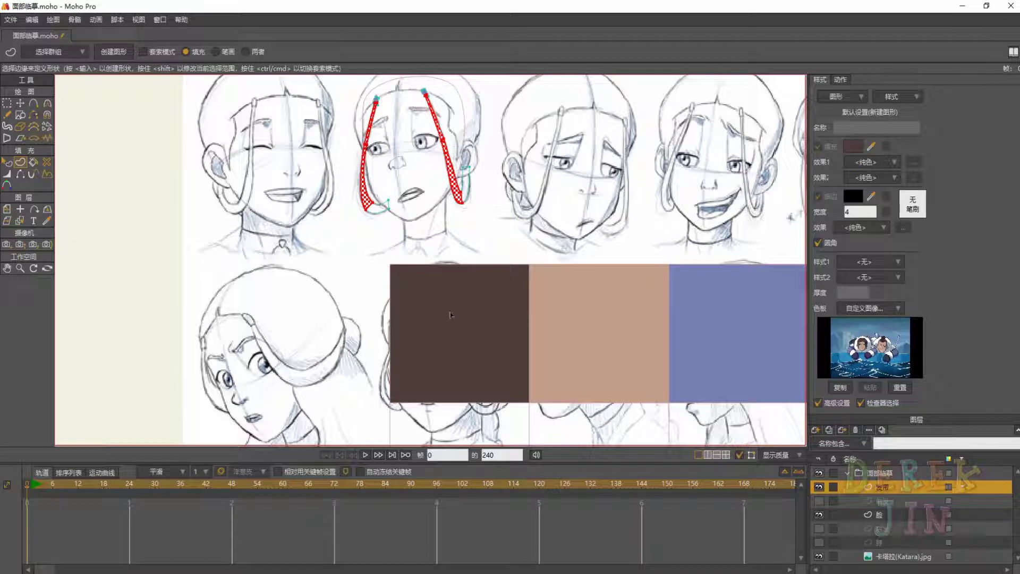
key(i)
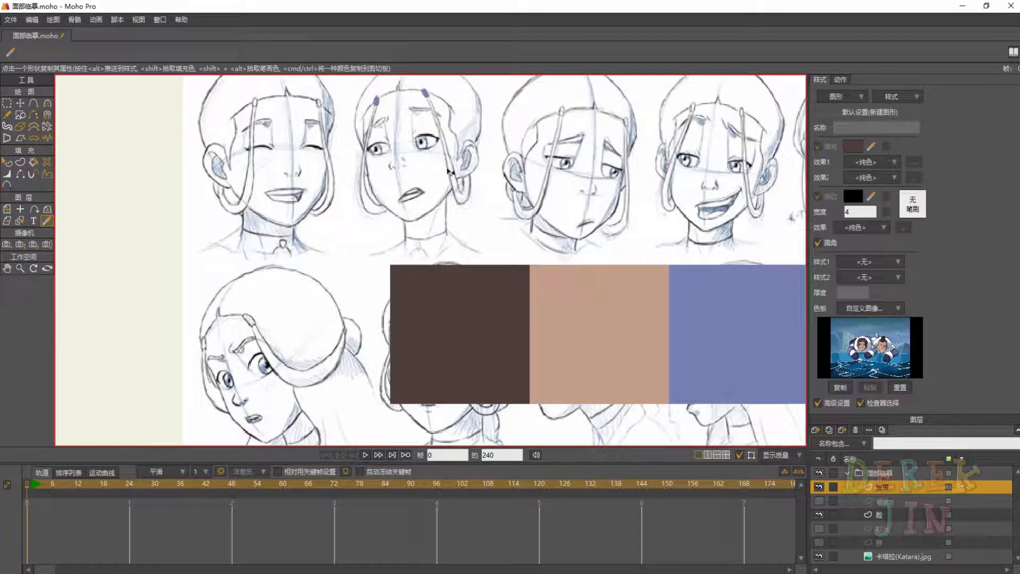
key(u)
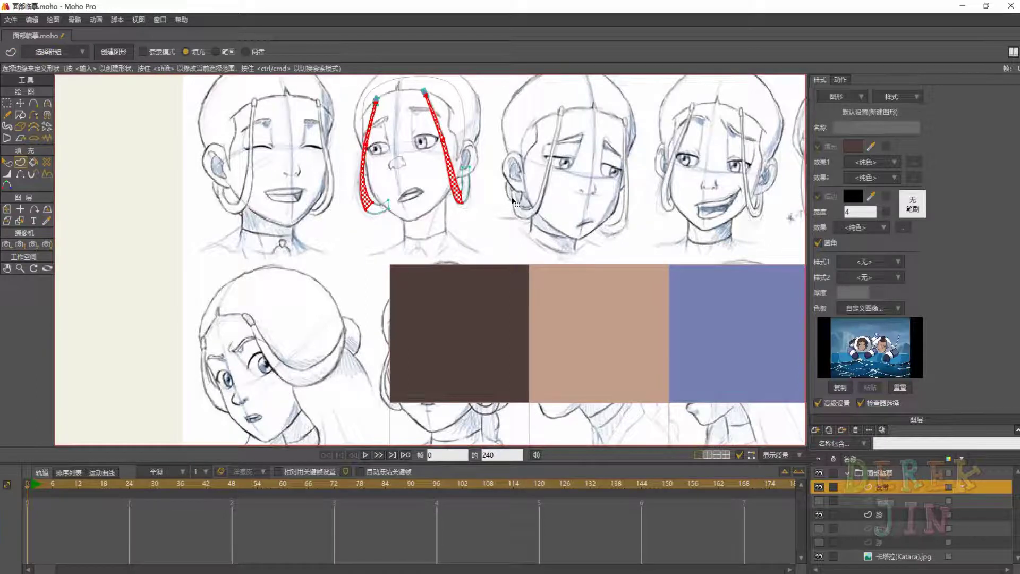
key(Return)
scroll(412, 234, up, 3)
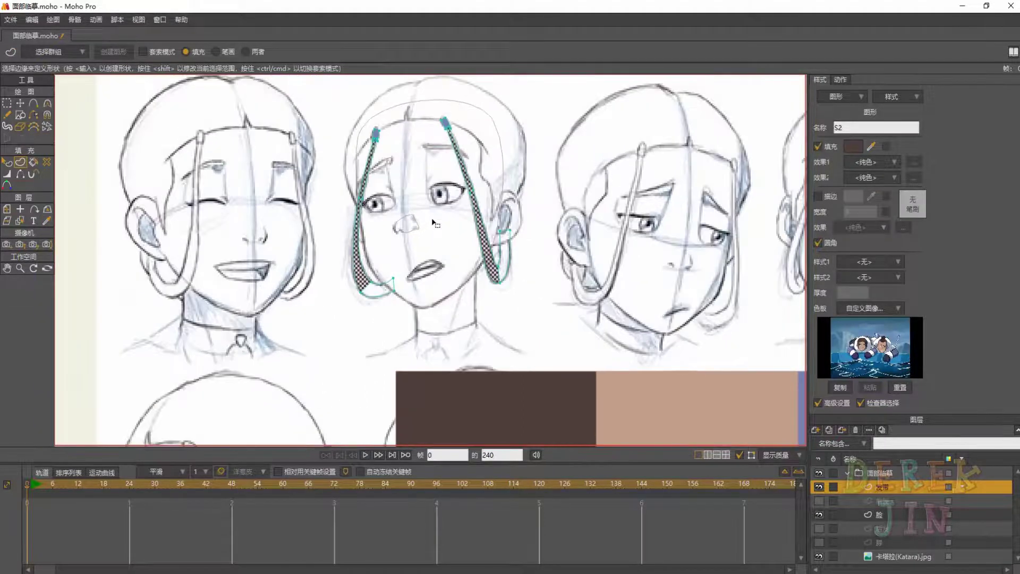
scroll(409, 232, up, 5)
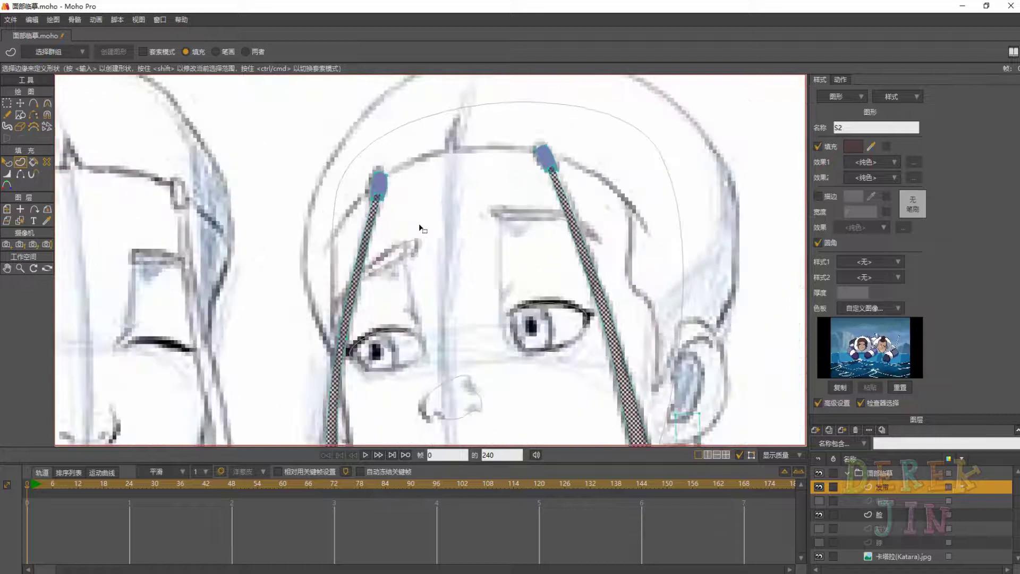
scroll(420, 227, down, 8)
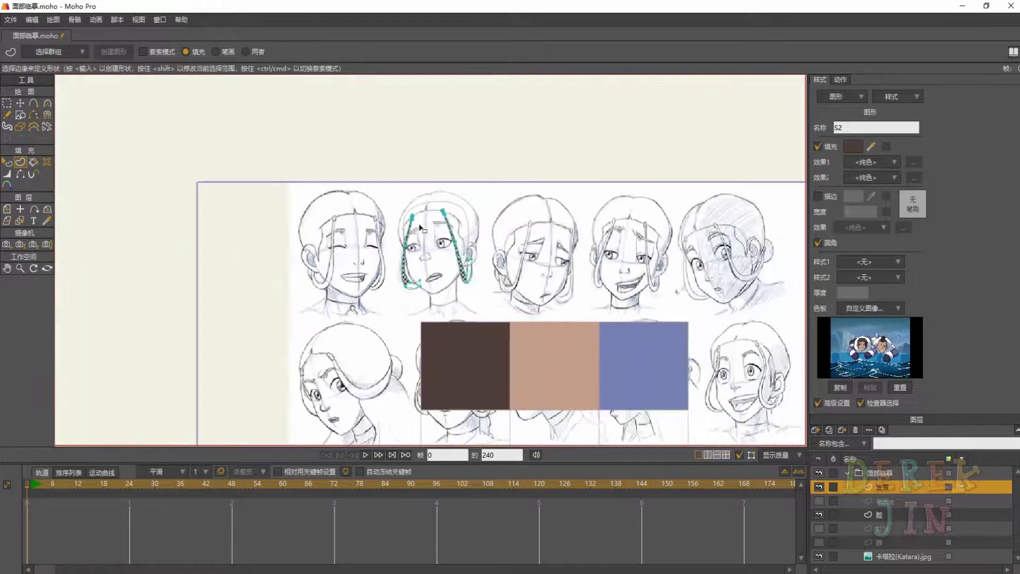
Select the points around the curled lower ends of both hair strands and fill them with the same dark brown
scroll(404, 286, up, 5)
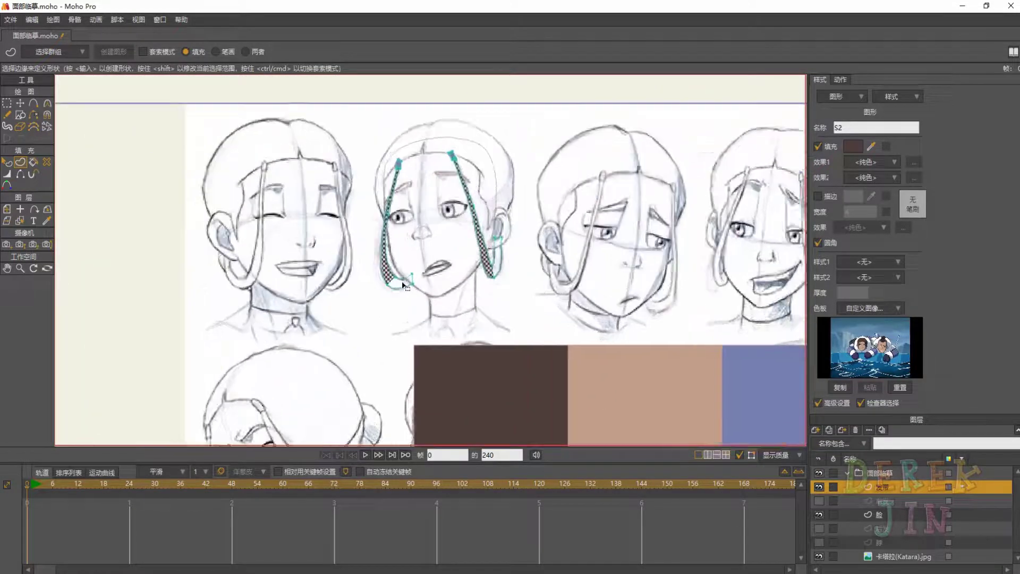
key(g)
drag(358, 308, 399, 264)
drag(406, 305, 447, 245)
drag(520, 261, 444, 318)
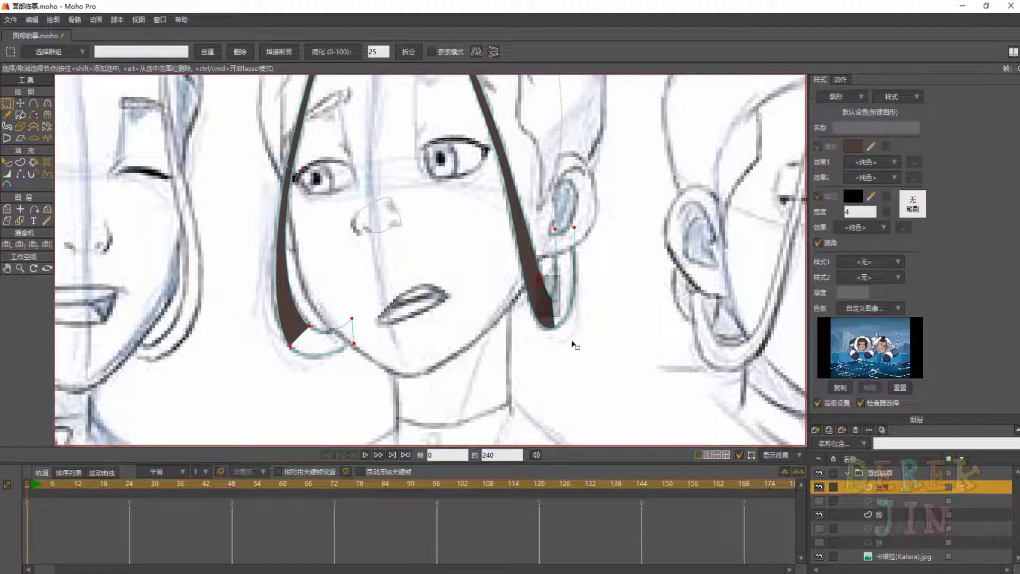
scroll(545, 333, down, 4)
scroll(505, 300, down, 1)
key(u)
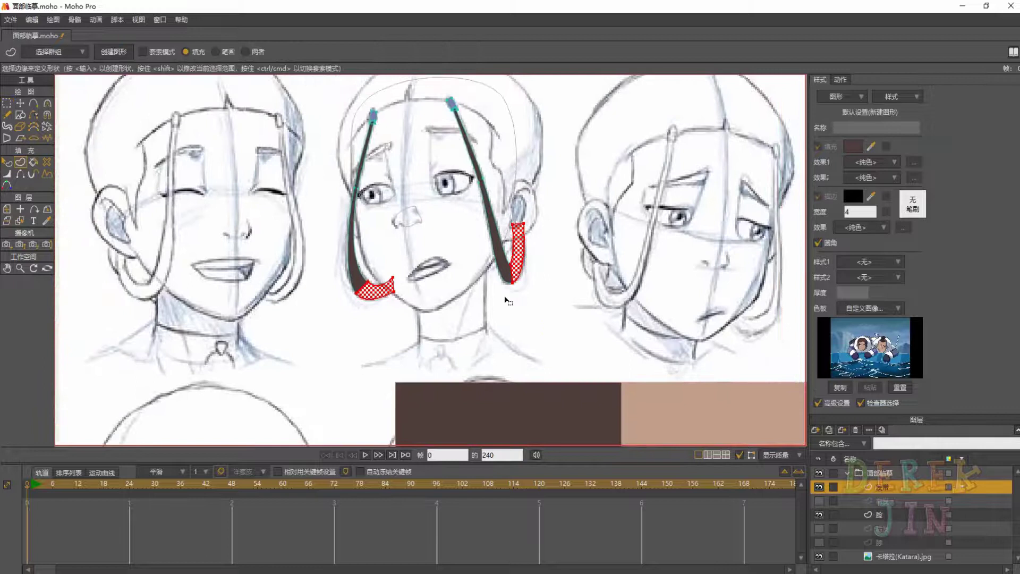
scroll(559, 298, down, 3)
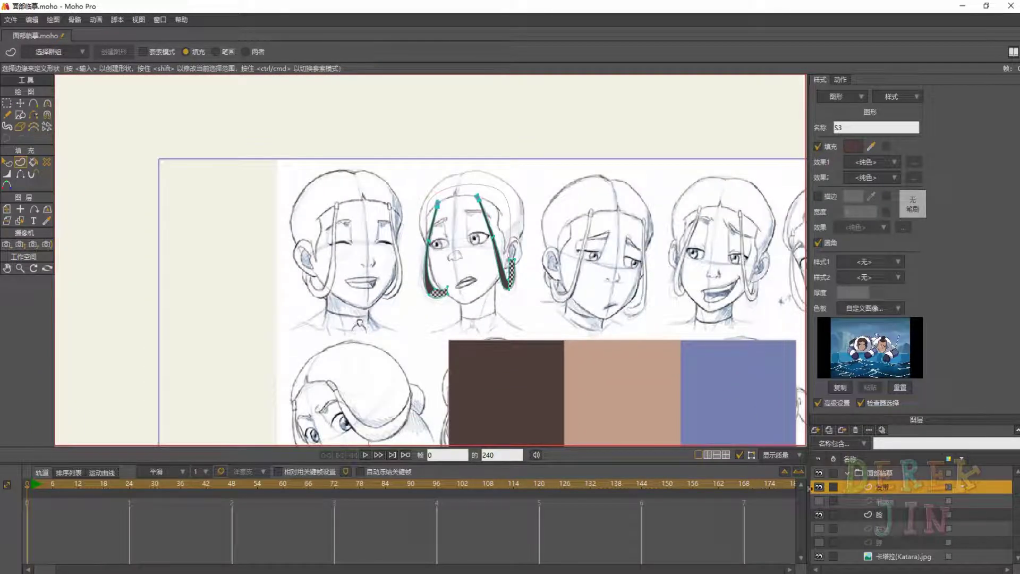
Hide the hair strand layer, show the front hair layer and fill the second face's hair cap with the dark brown
click(818, 487)
click(819, 501)
click(880, 502)
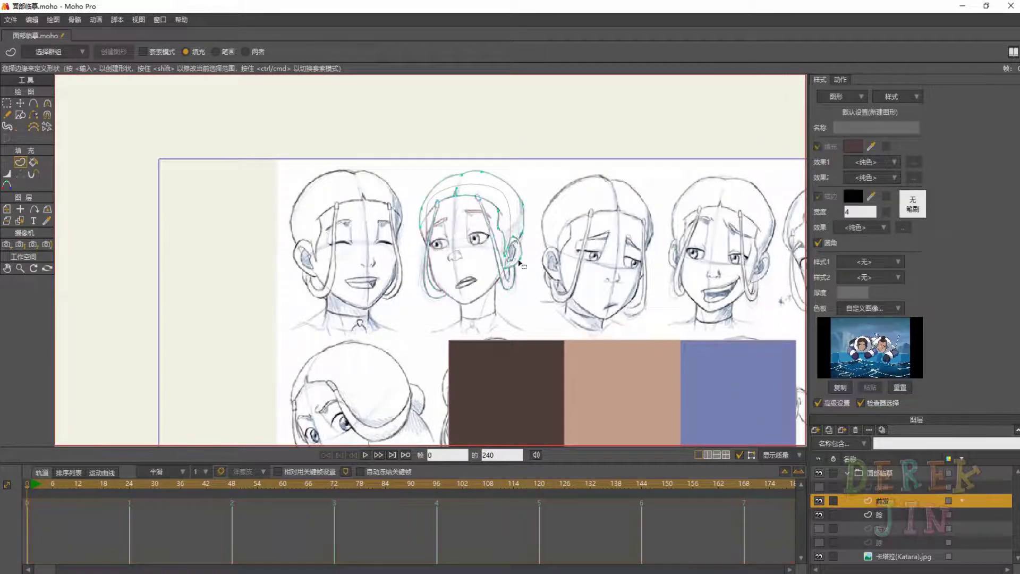
scroll(530, 263, up, 4)
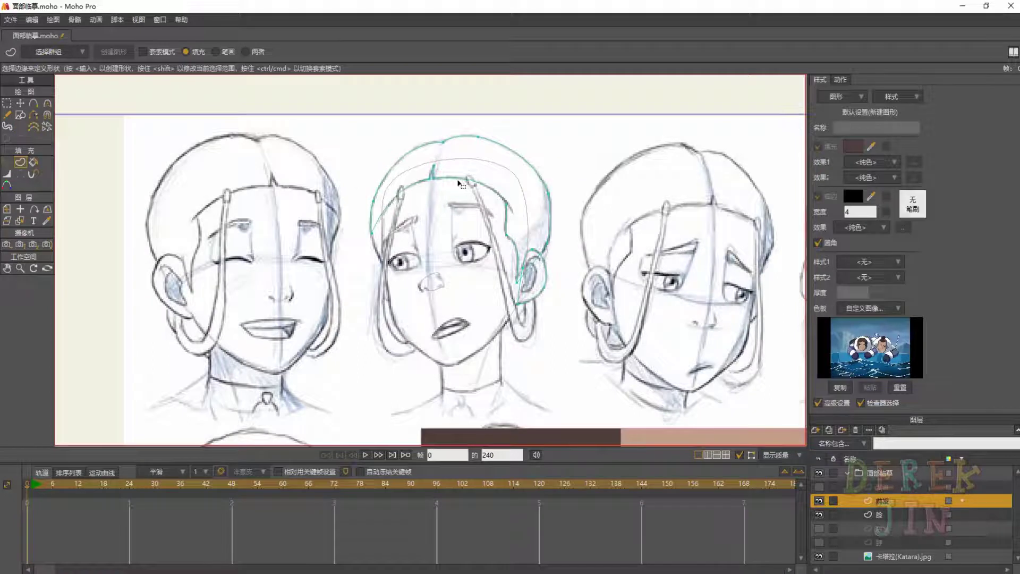
click(458, 184)
scroll(483, 272, down, 2)
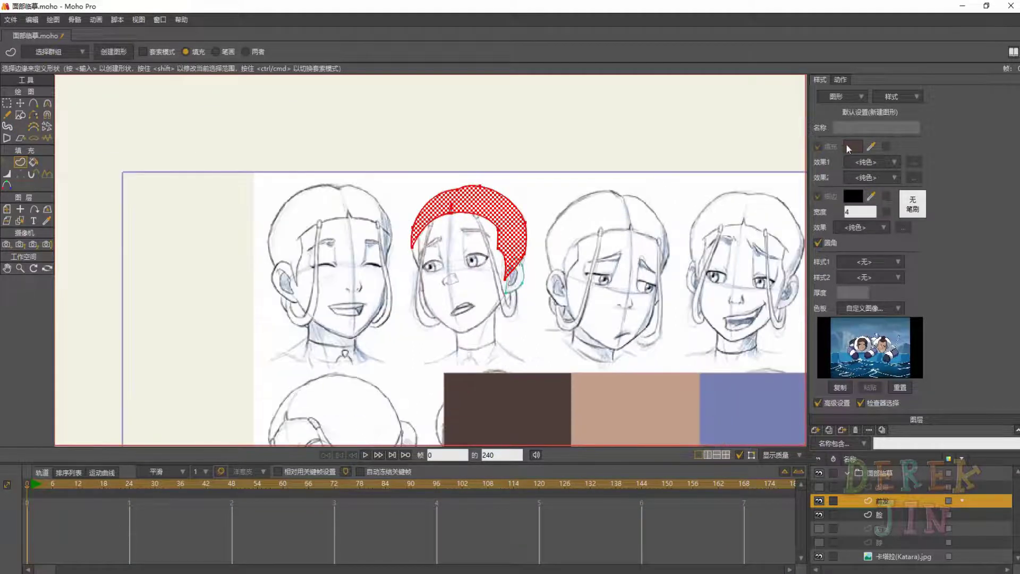
drag(557, 236, 471, 176)
scroll(490, 243, down, 2)
scroll(490, 243, up, 2)
key(Return)
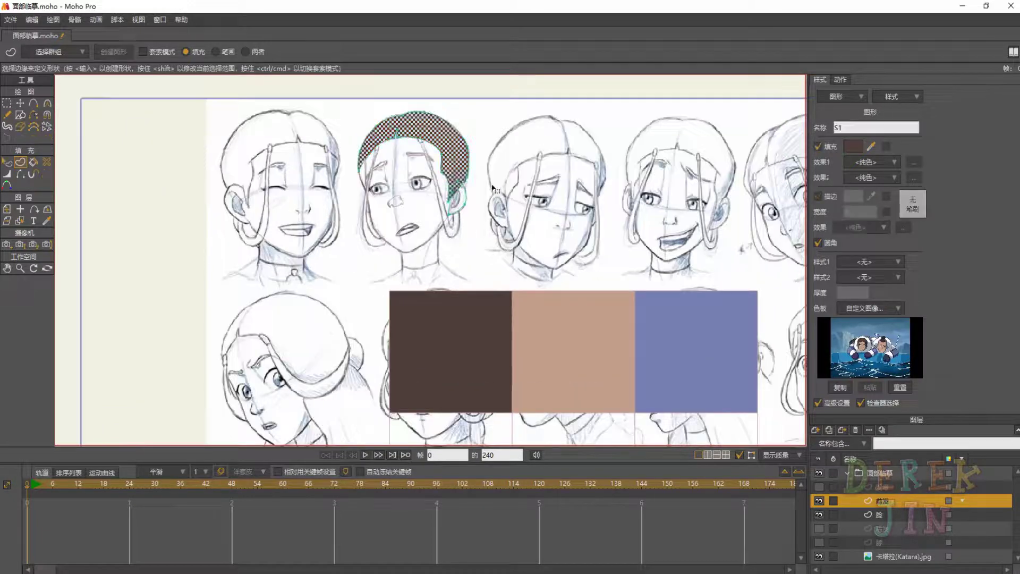
Fill the second face's ear outline on the front hair layer with the skin tone sampled from the skin colour swatch
scroll(505, 199, up, 3)
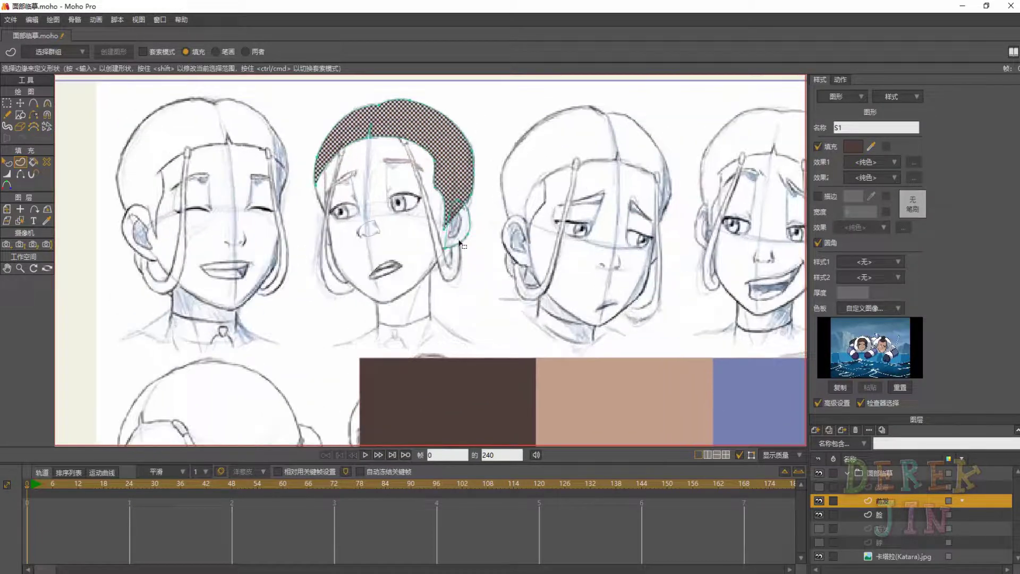
click(462, 245)
scroll(572, 320, down, 3)
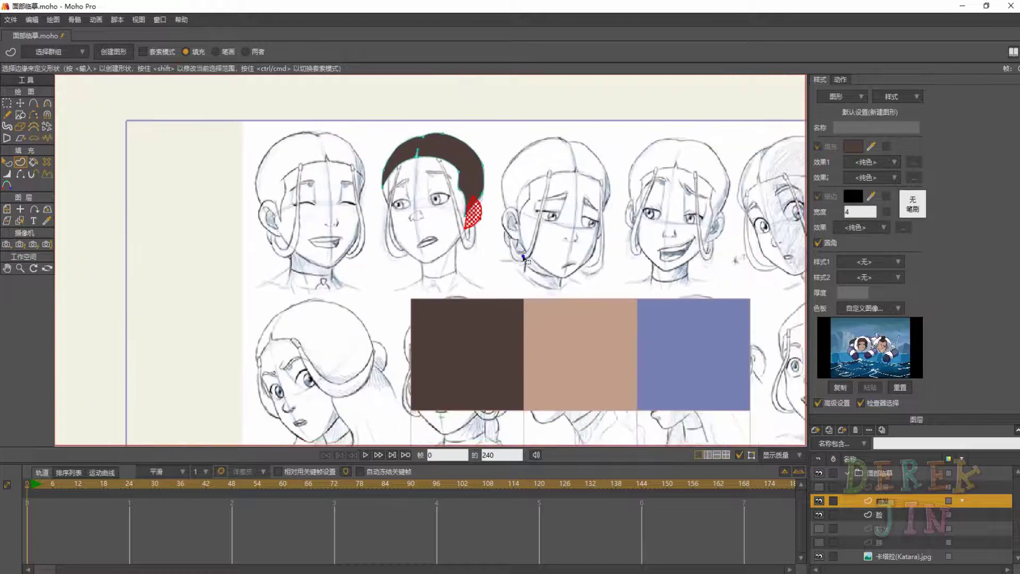
drag(868, 149, 572, 321)
drag(473, 220, 490, 197)
key(Return)
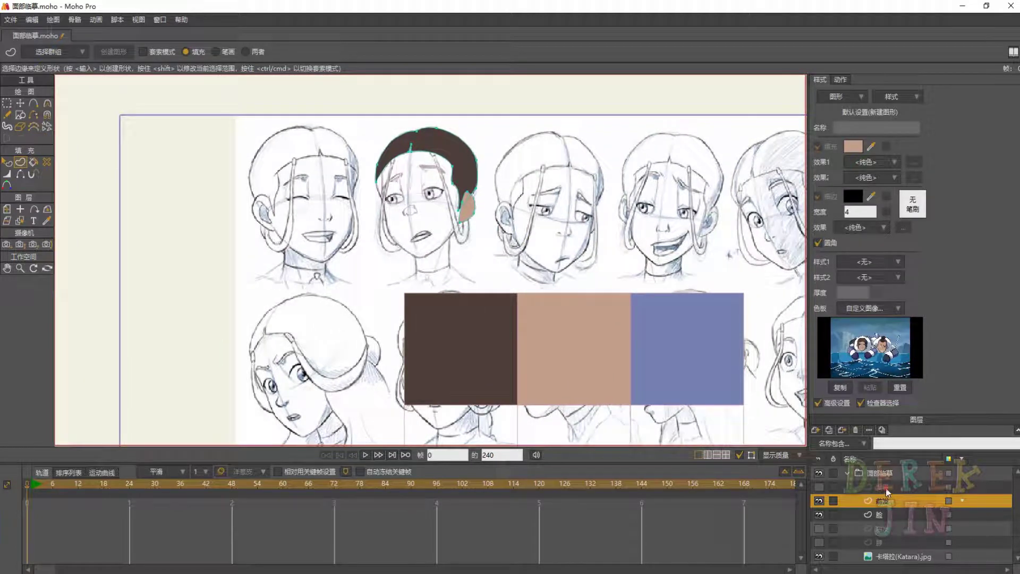
Hide the front hair layer and make the back hair layer visible and active, keeping the face layer with its swatches visible
click(881, 519)
click(819, 501)
click(819, 501)
click(819, 502)
click(819, 516)
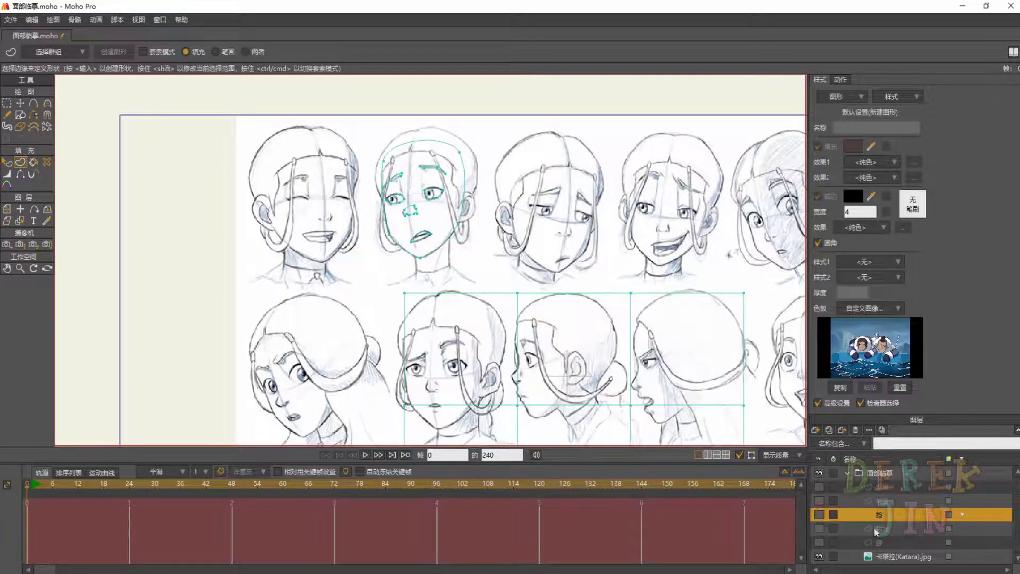
click(877, 530)
click(819, 529)
click(883, 539)
click(884, 529)
drag(466, 288, 498, 200)
click(821, 513)
drag(470, 166, 452, 201)
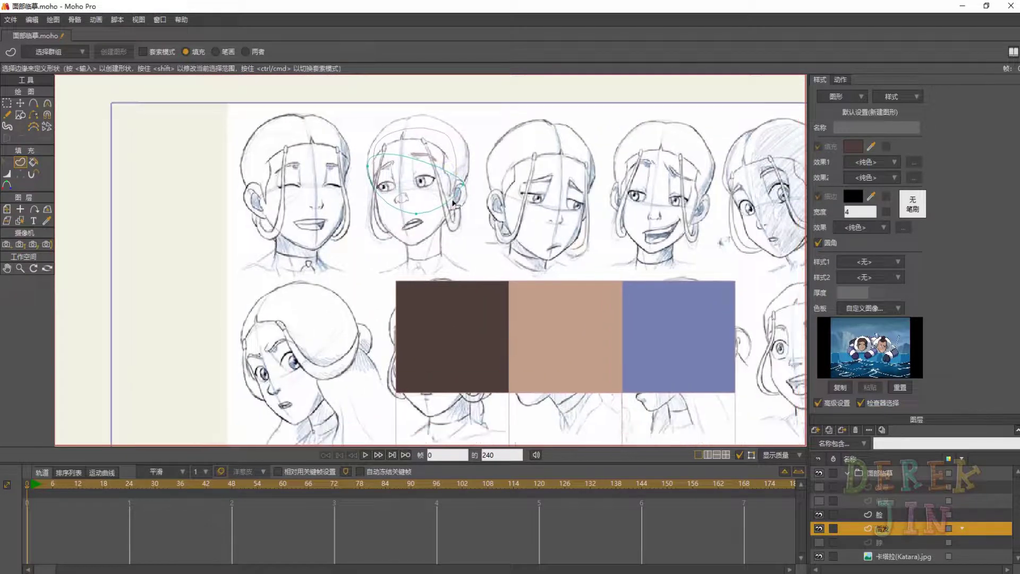
Fill the back hair outline behind the second face with dark brown 473A35
click(425, 165)
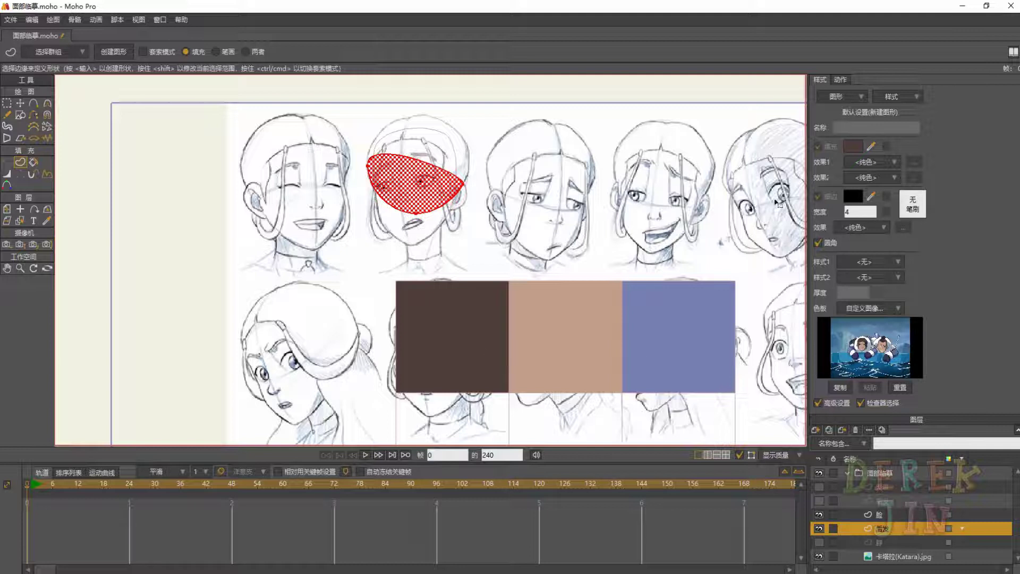
drag(864, 150, 454, 307)
click(853, 147)
drag(535, 202, 533, 207)
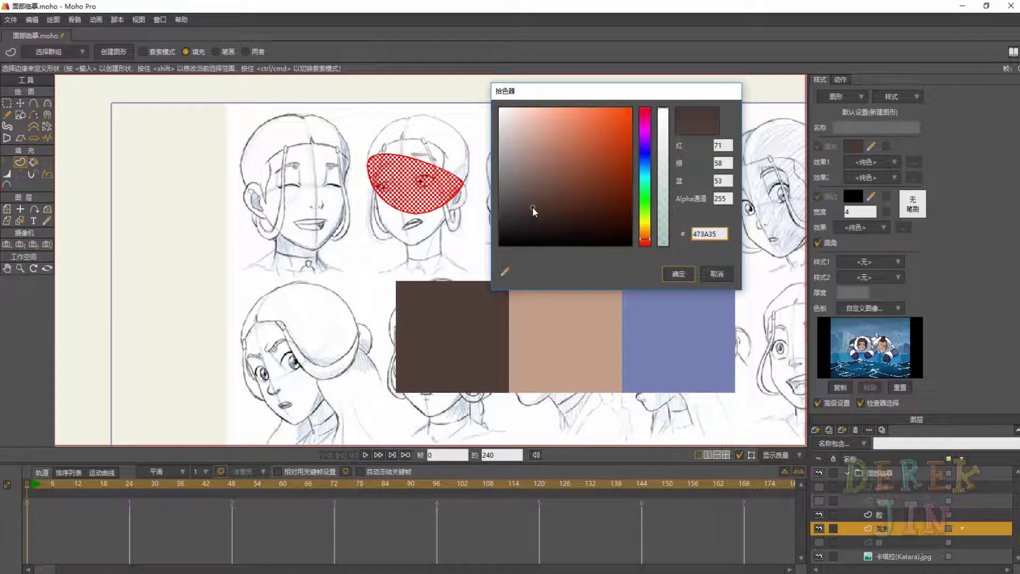
click(680, 274)
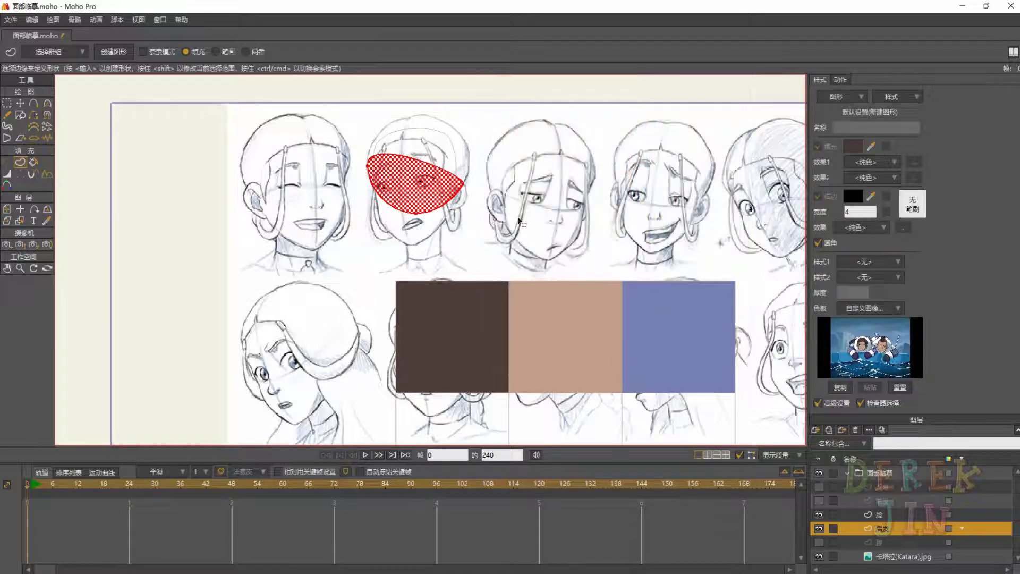
key(Return)
click(466, 173)
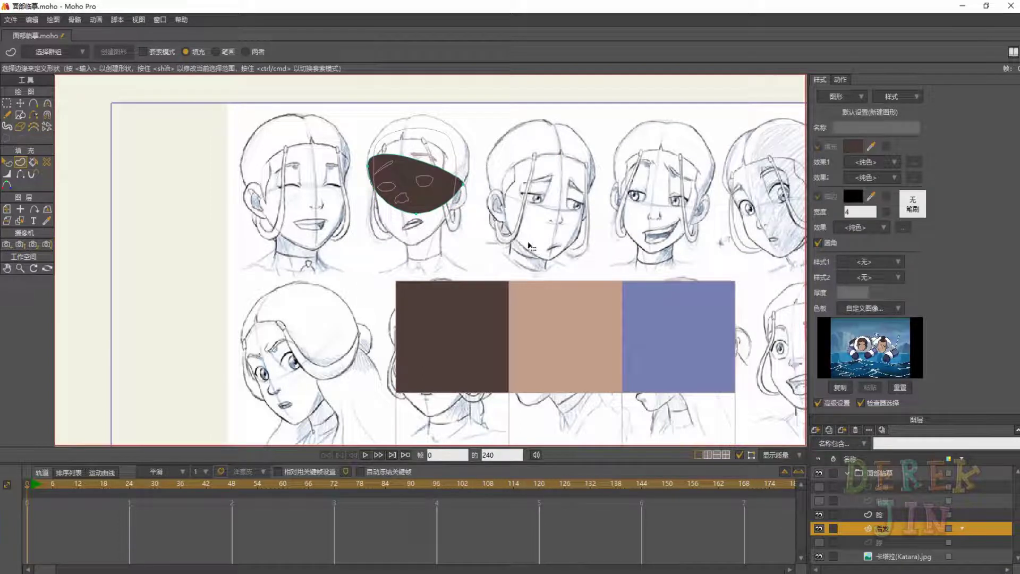
Hide the back hair layer, show the neck layer and fill the neck outline with the skin tone sampled from the swatch
click(820, 530)
click(819, 542)
click(896, 545)
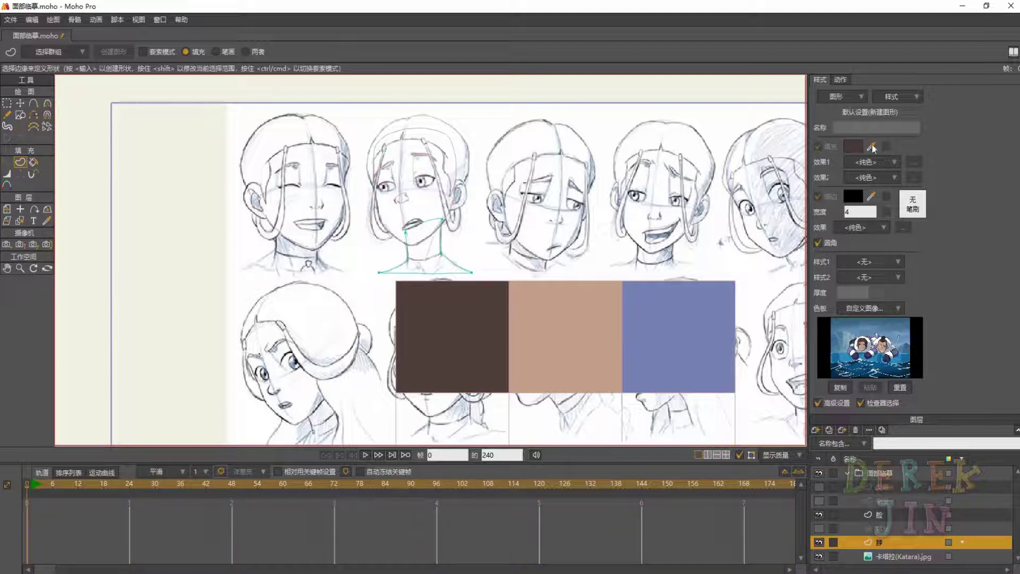
drag(873, 148, 550, 308)
click(428, 224)
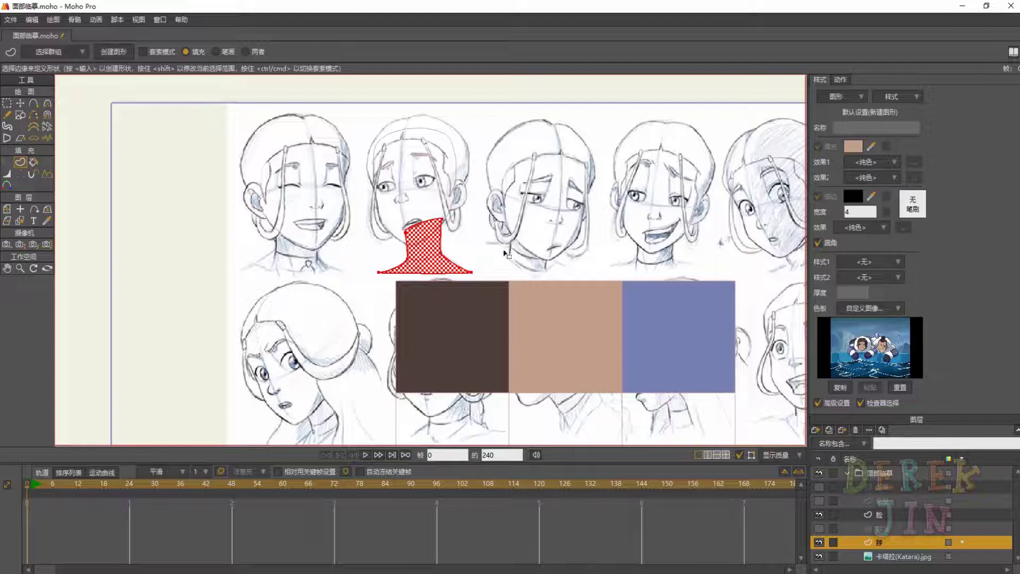
key(Return)
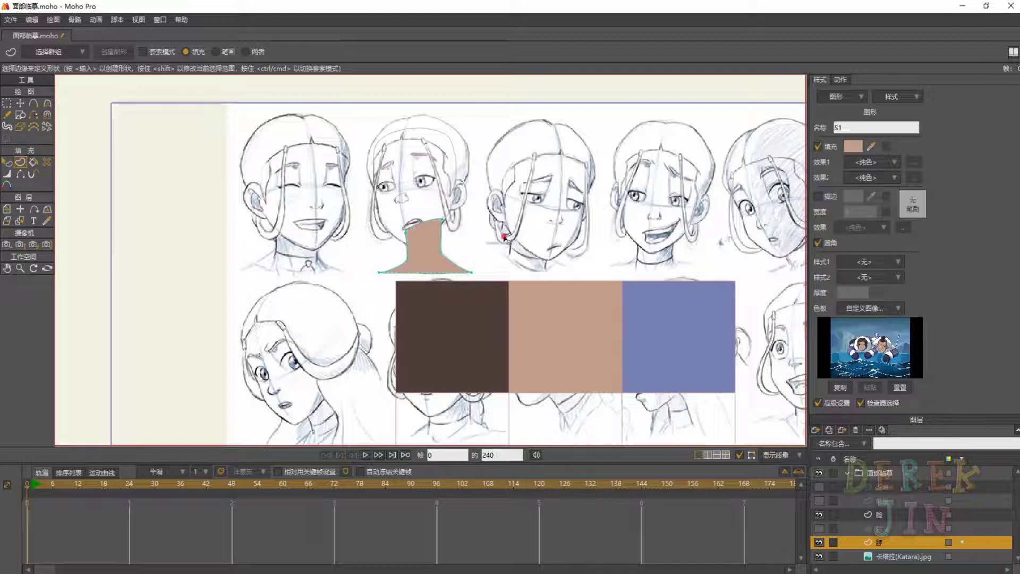
Hide the neck layer and make the face layer active
click(818, 542)
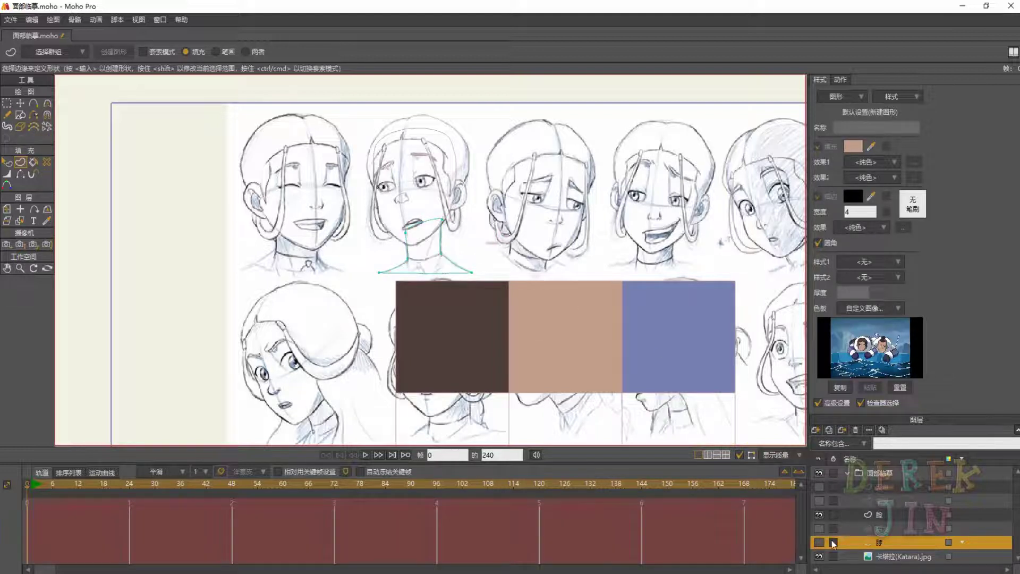
click(874, 529)
click(882, 515)
drag(535, 249, 529, 292)
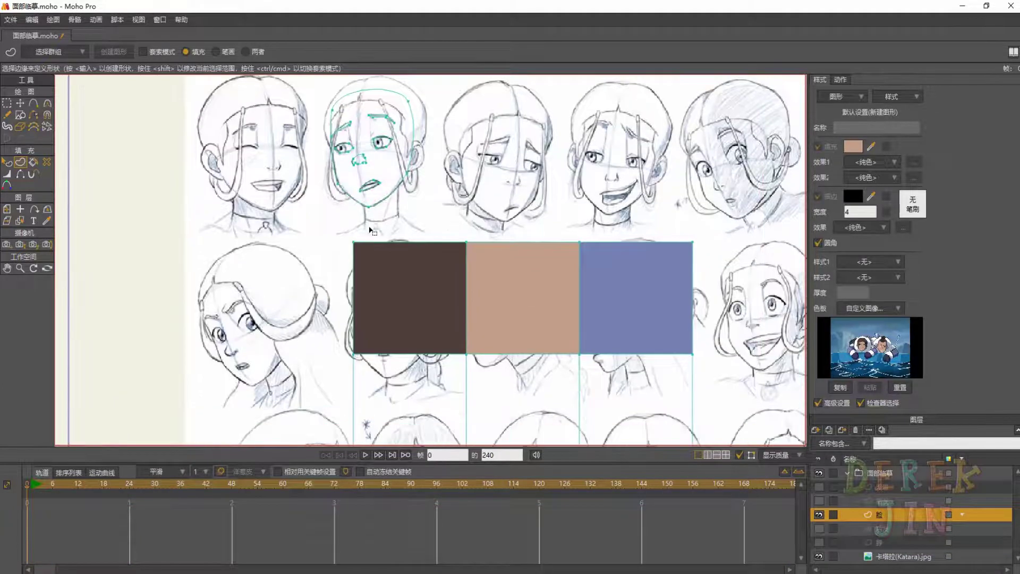
Try to fill the whole second face outline with the skin tone
scroll(392, 227, up, 5)
scroll(392, 228, up, 4)
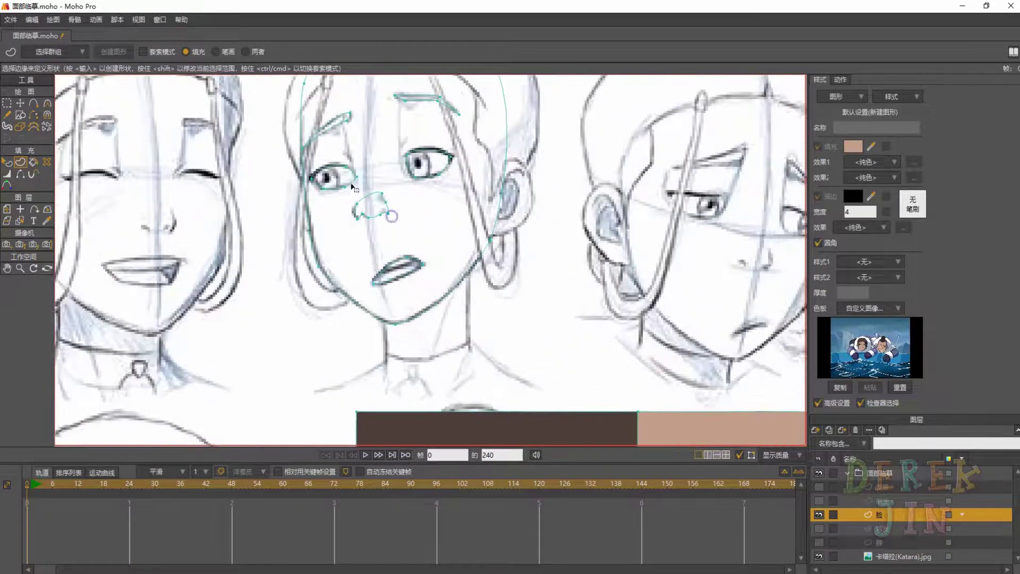
scroll(396, 274, down, 3)
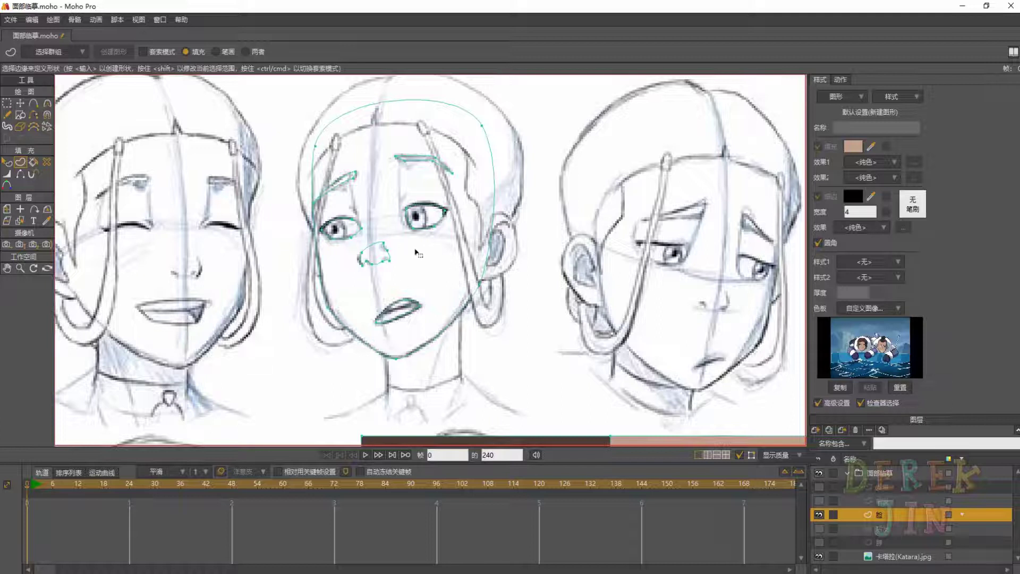
drag(392, 203, 428, 237)
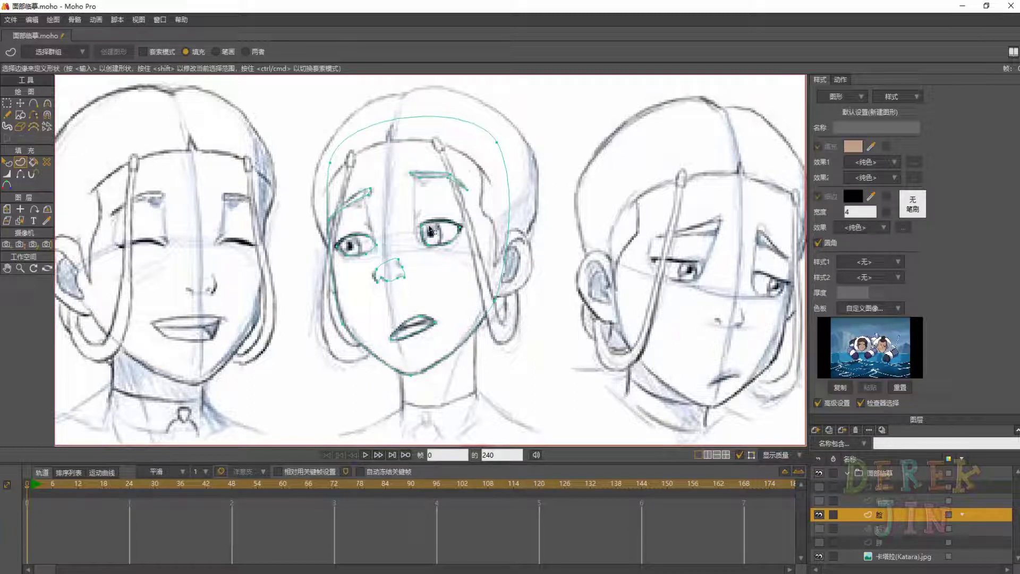
drag(429, 228, 466, 210)
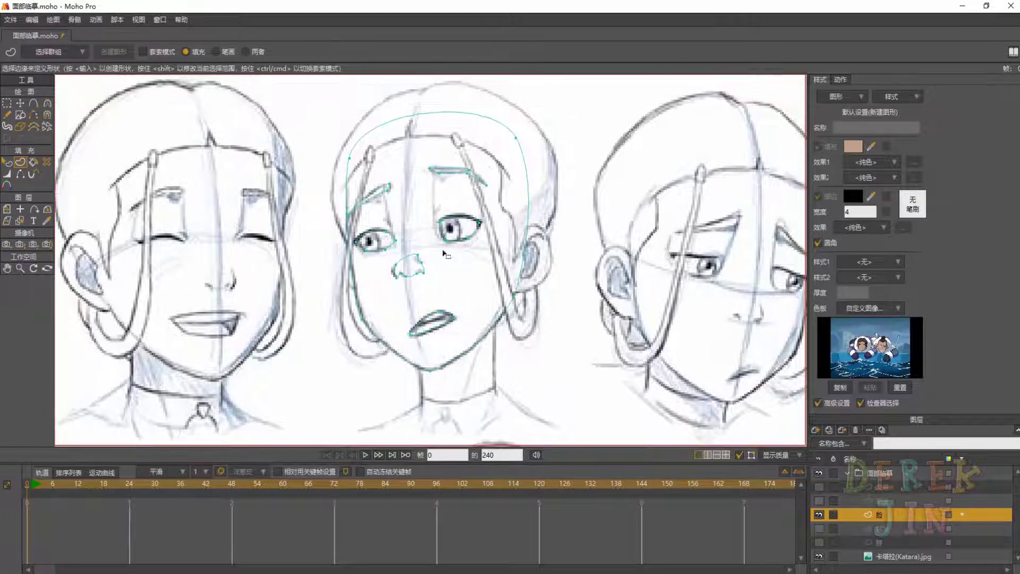
drag(463, 275, 447, 252)
drag(428, 188, 435, 215)
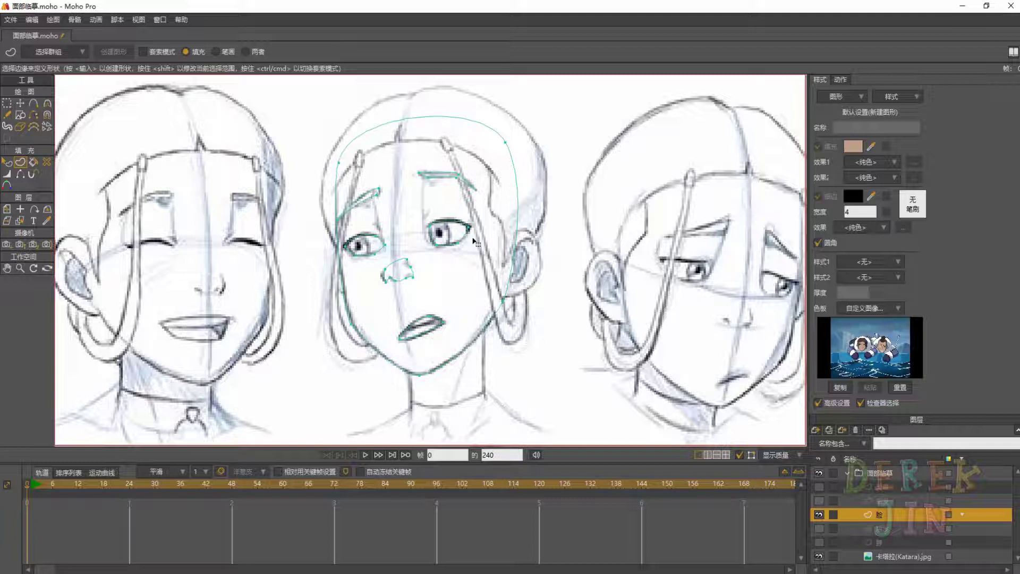
click(486, 128)
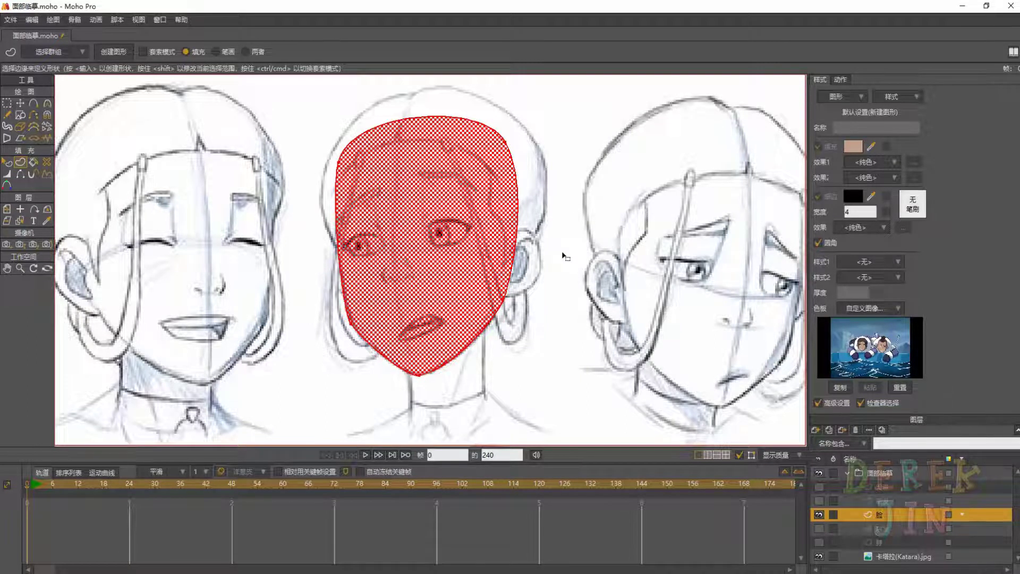
key(Return)
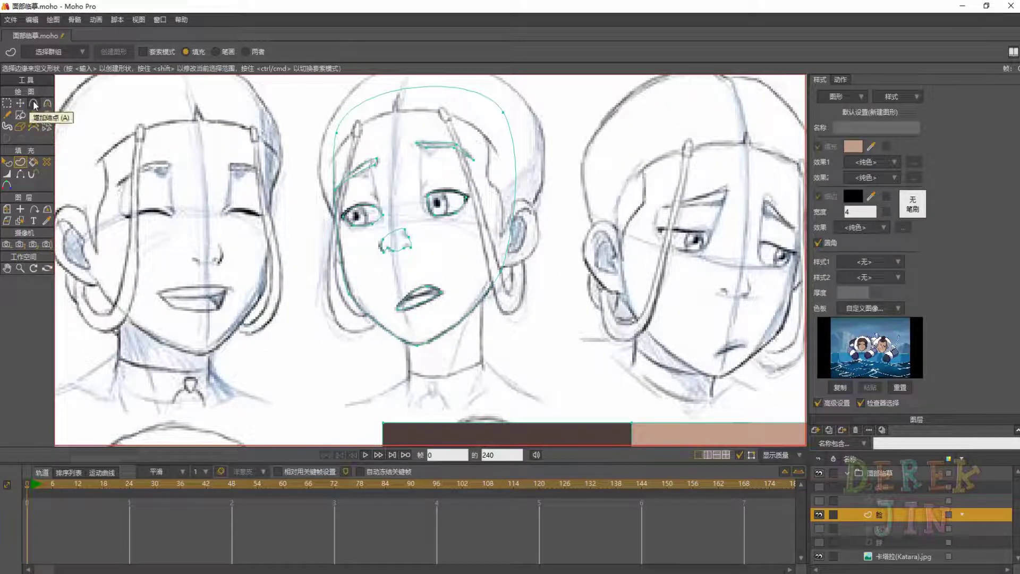
Draw a line across the second face just above the mouth, joining the left cheek point of the outline to its right jaw point
click(34, 104)
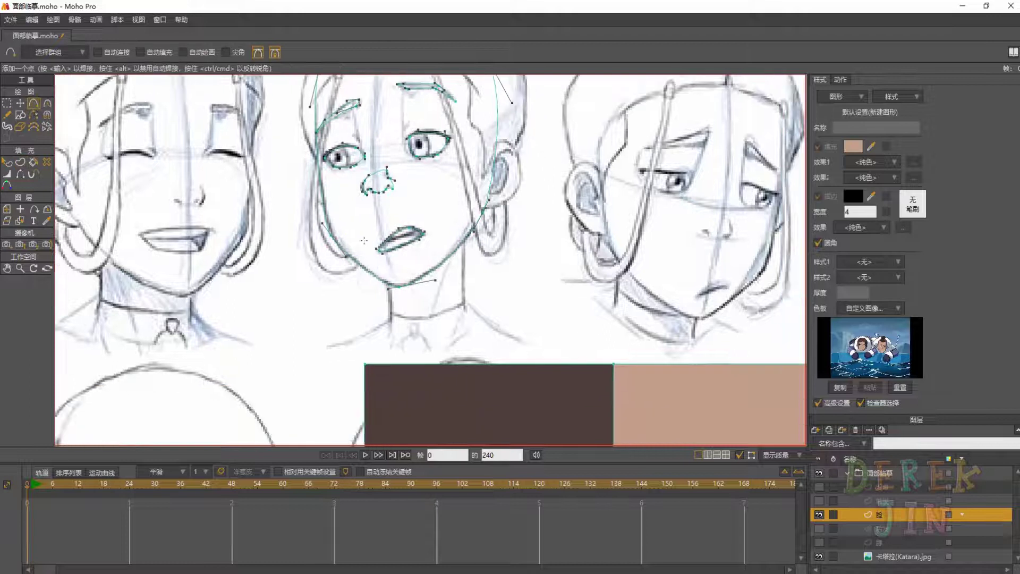
scroll(364, 241, up, 5)
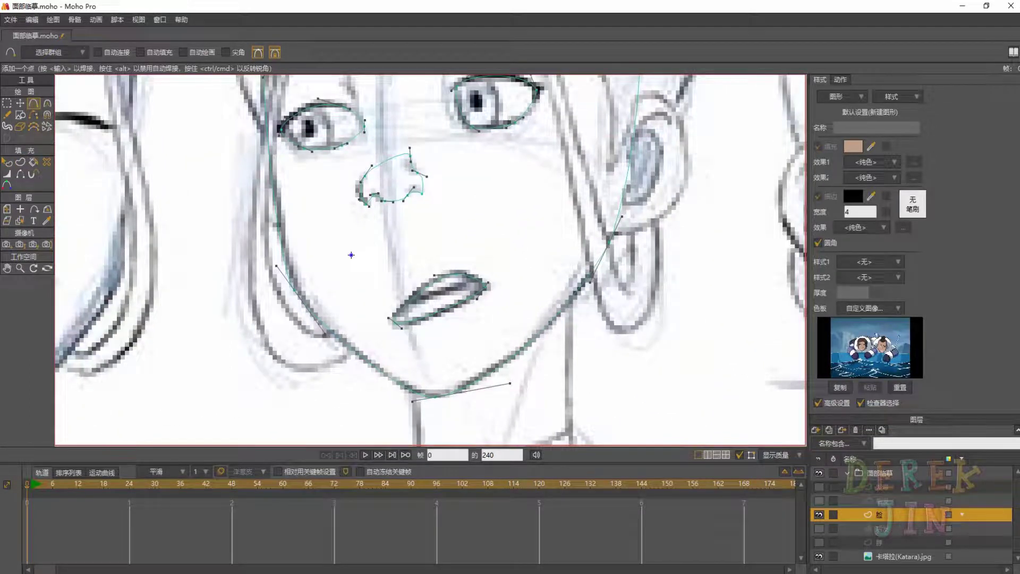
scroll(352, 255, down, 3)
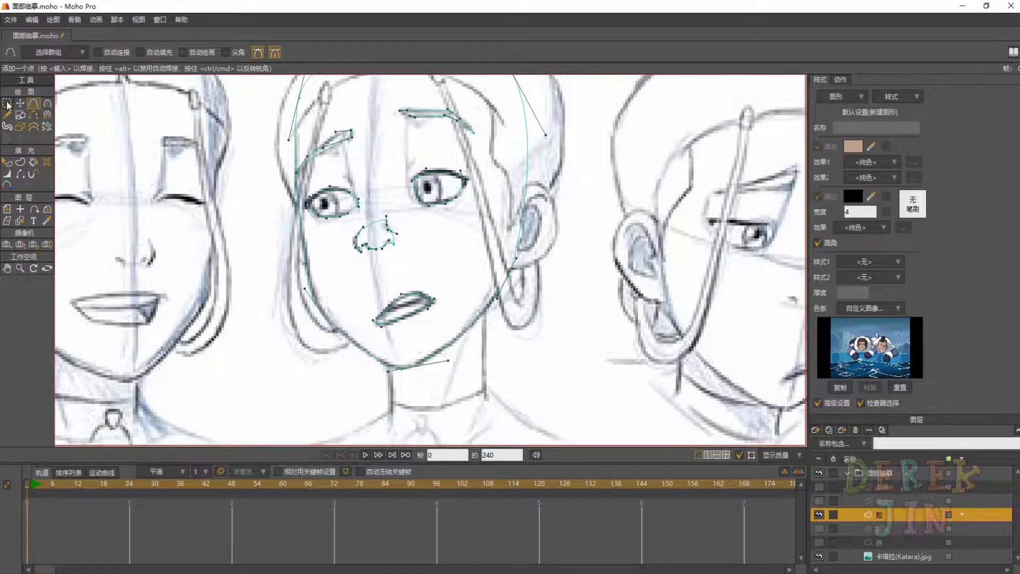
click(7, 104)
double_click(304, 238)
scroll(322, 302, up, 2)
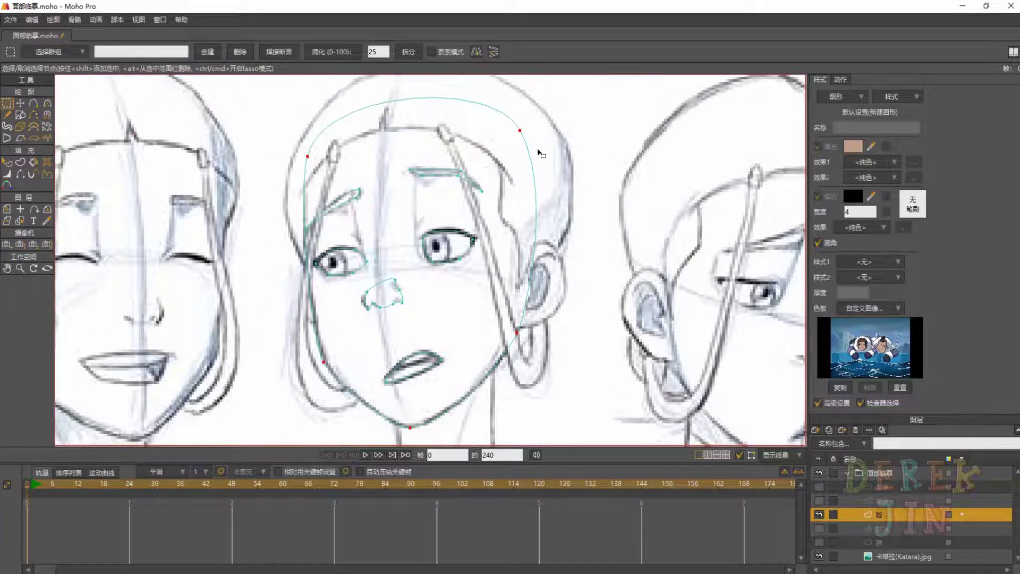
scroll(504, 362, down, 2)
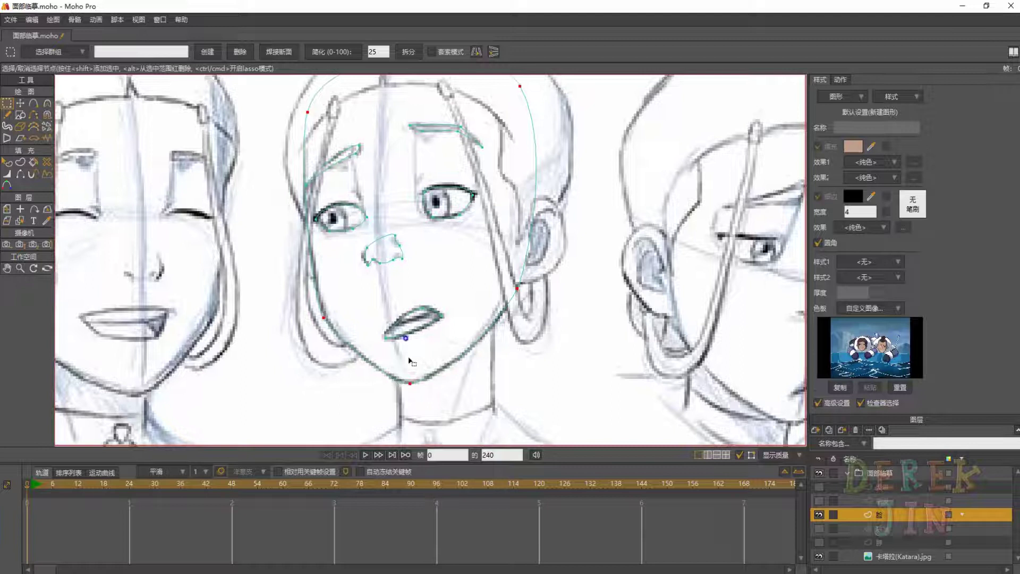
drag(431, 295, 424, 255)
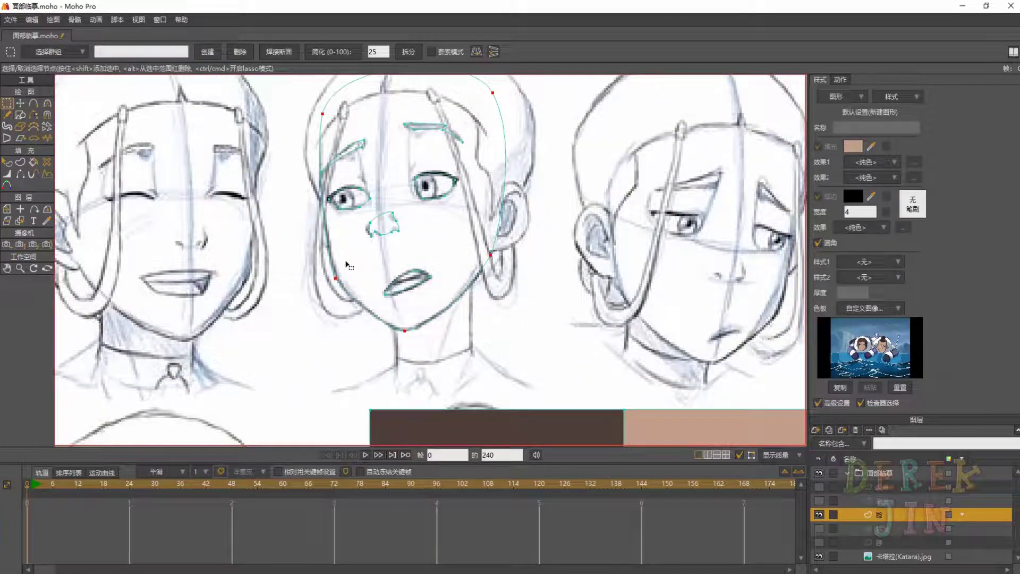
click(38, 103)
drag(335, 277, 490, 255)
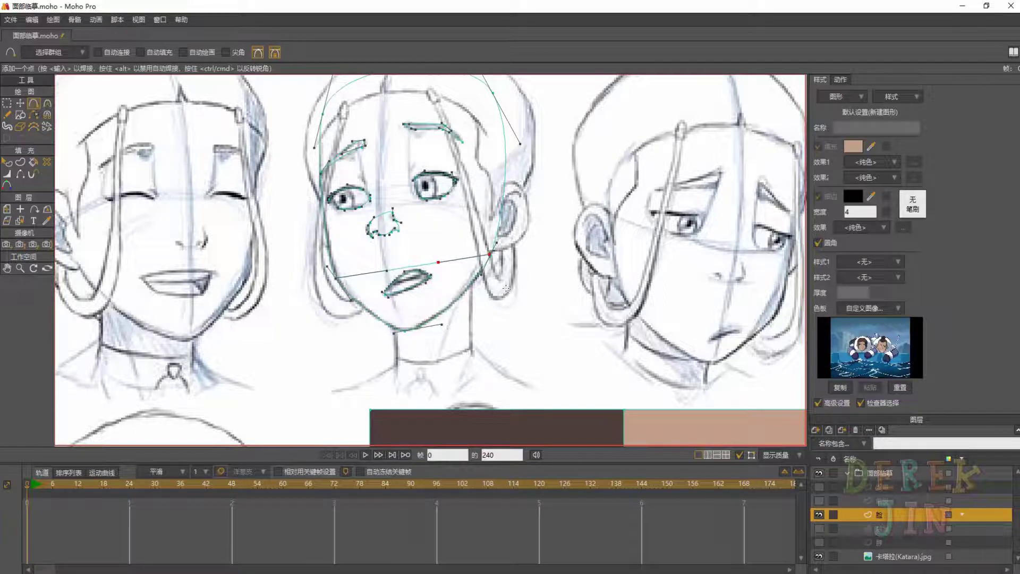
Select all connected points of the second face's outline together with the line across it
scroll(442, 294, up, 3)
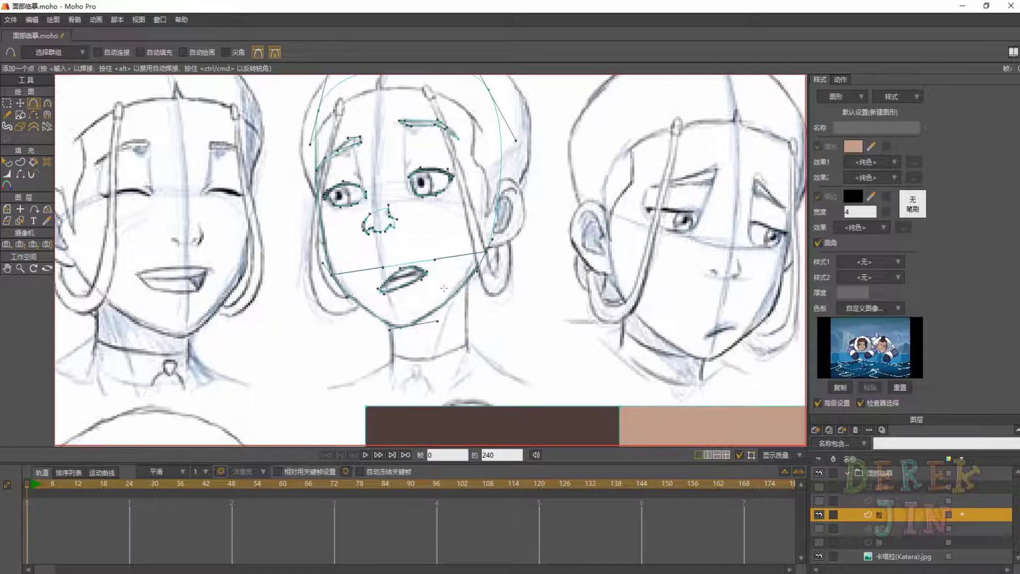
scroll(442, 294, down, 3)
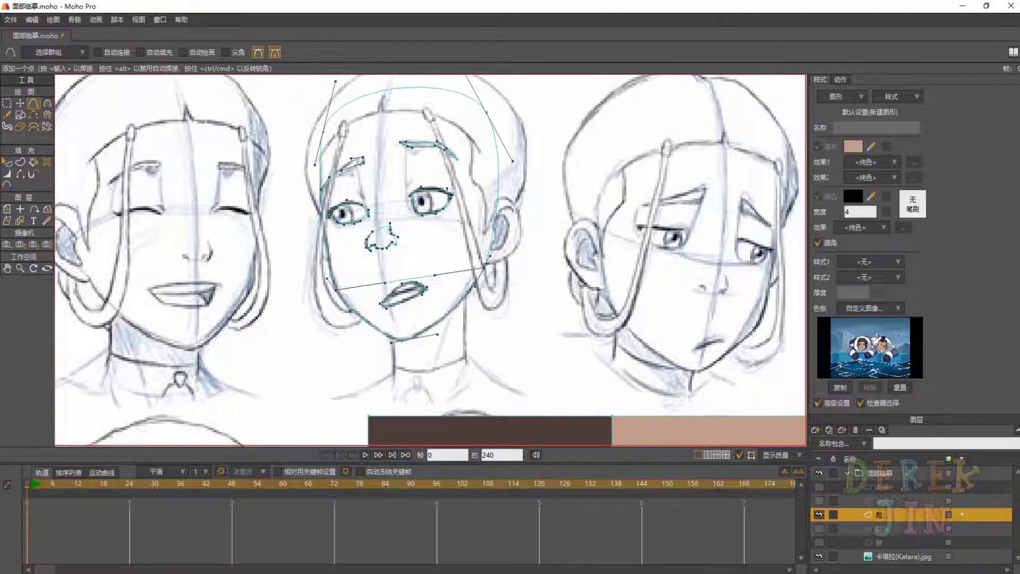
key(g)
double_click(494, 165)
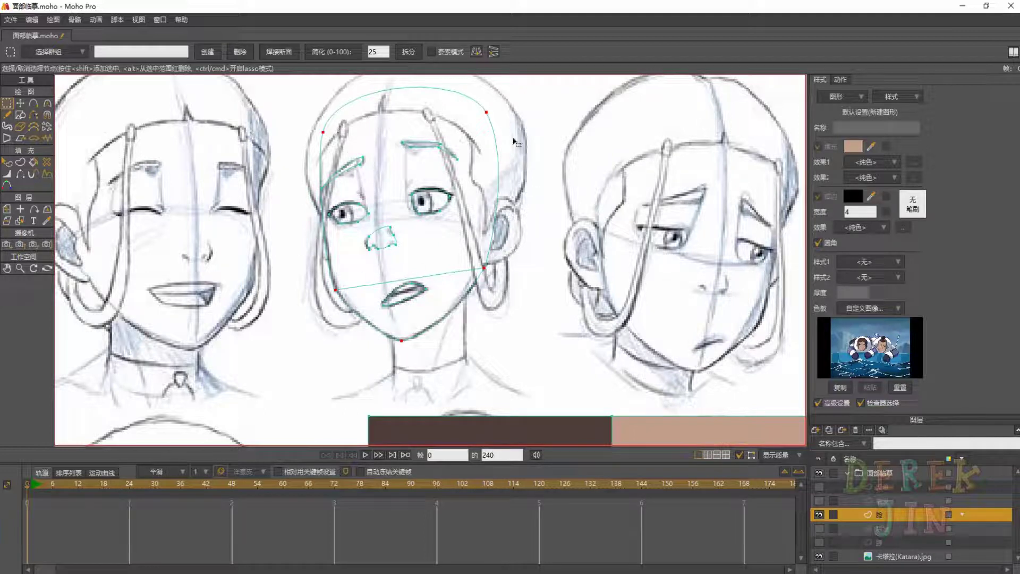
Split the line across the second face midway between the left cheek point and the right jaw point
drag(341, 127, 340, 149)
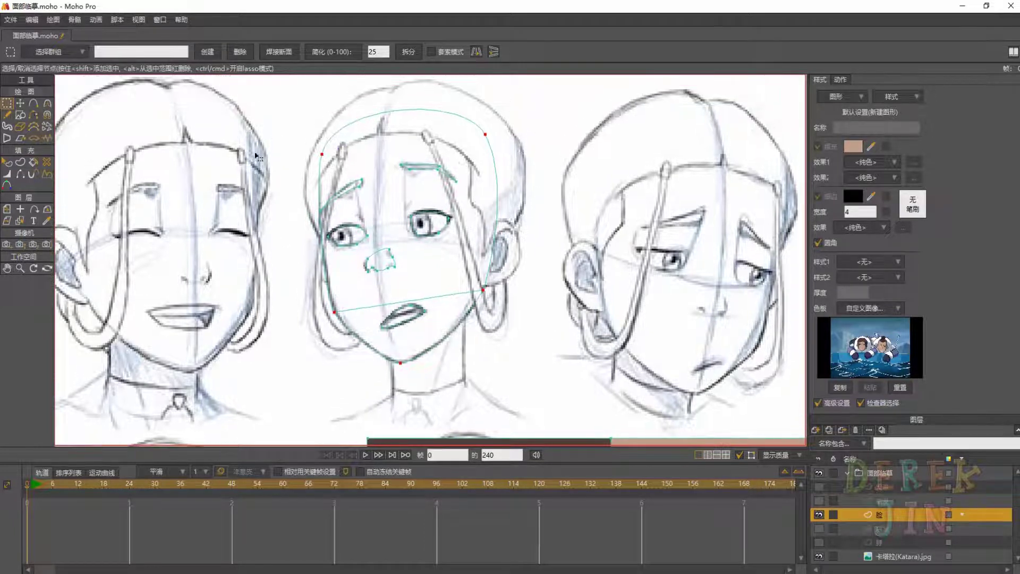
mouse_move(370, 296)
mouse_down()
mouse_move(369, 280)
mouse_move(375, 295)
mouse_up()
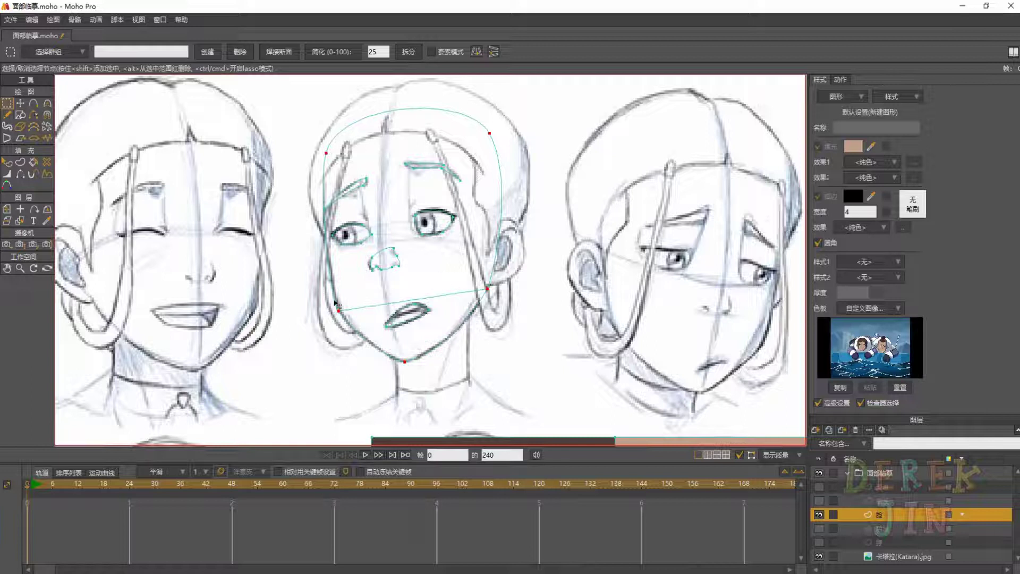
drag(413, 359, 409, 346)
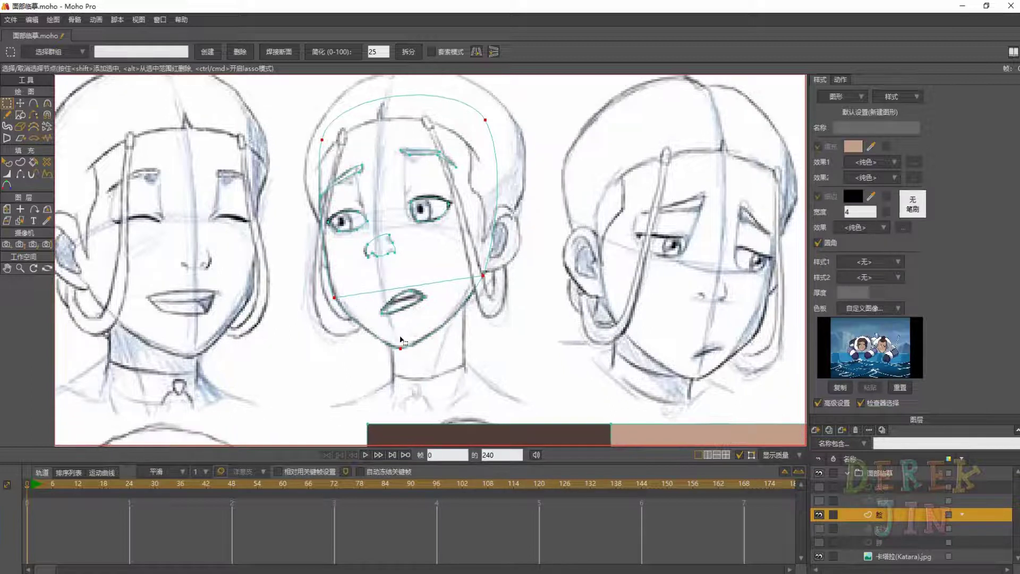
scroll(374, 323, up, 1)
scroll(396, 293, down, 1)
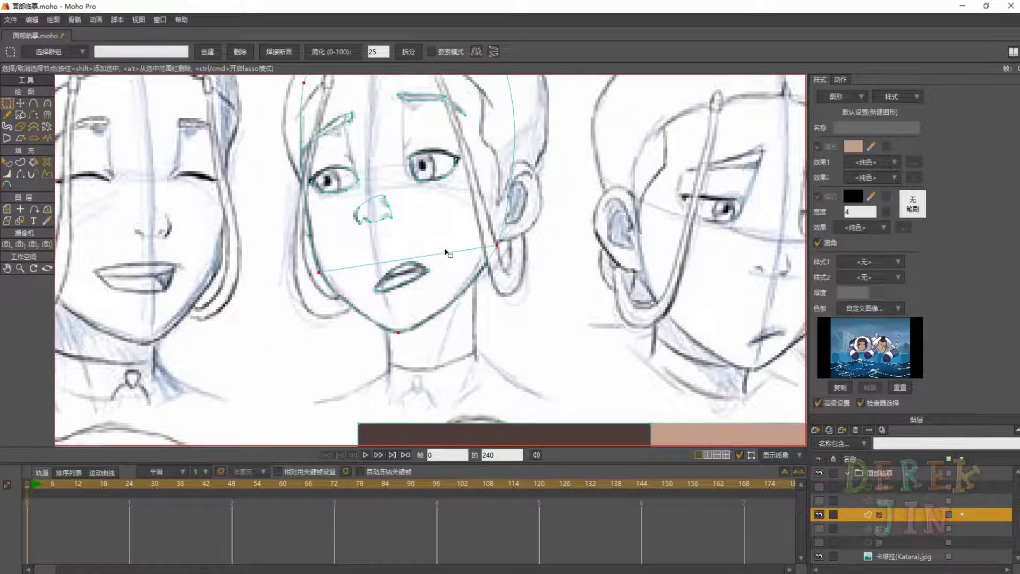
click(497, 246)
drag(308, 284, 353, 241)
click(412, 53)
scroll(405, 234, up, 5)
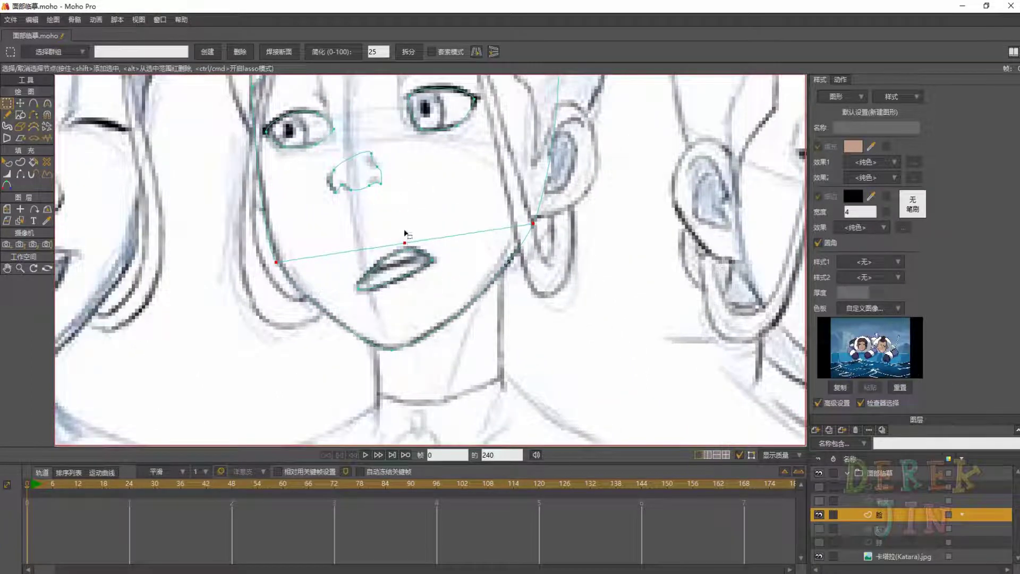
Select the points enclosing the second face's lower part: left cheek, line midpoint, right jaw and chin
scroll(406, 234, down, 2)
scroll(414, 256, up, 3)
scroll(417, 290, up, 1)
scroll(418, 288, down, 1)
drag(418, 295, 413, 268)
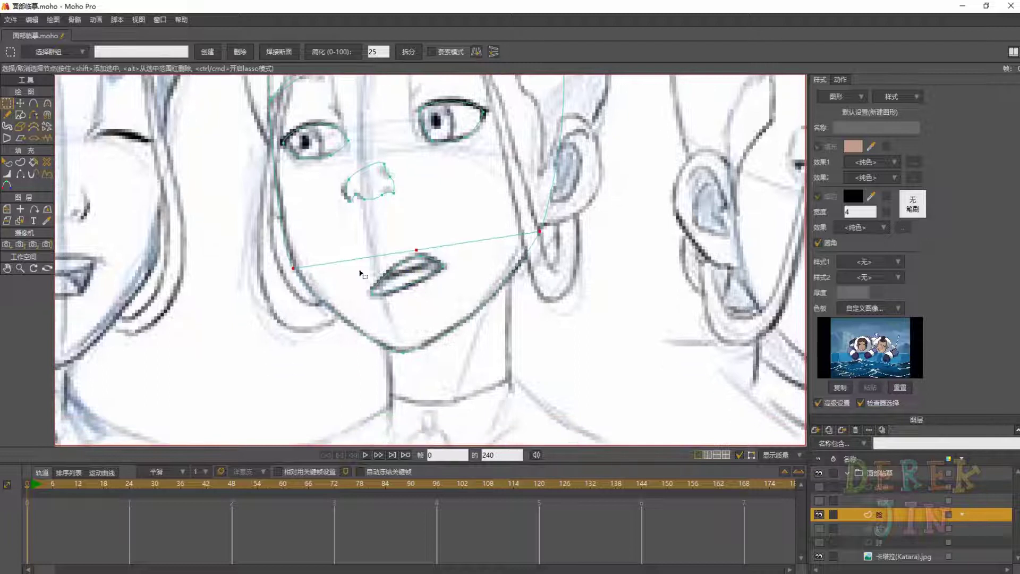
click(293, 269)
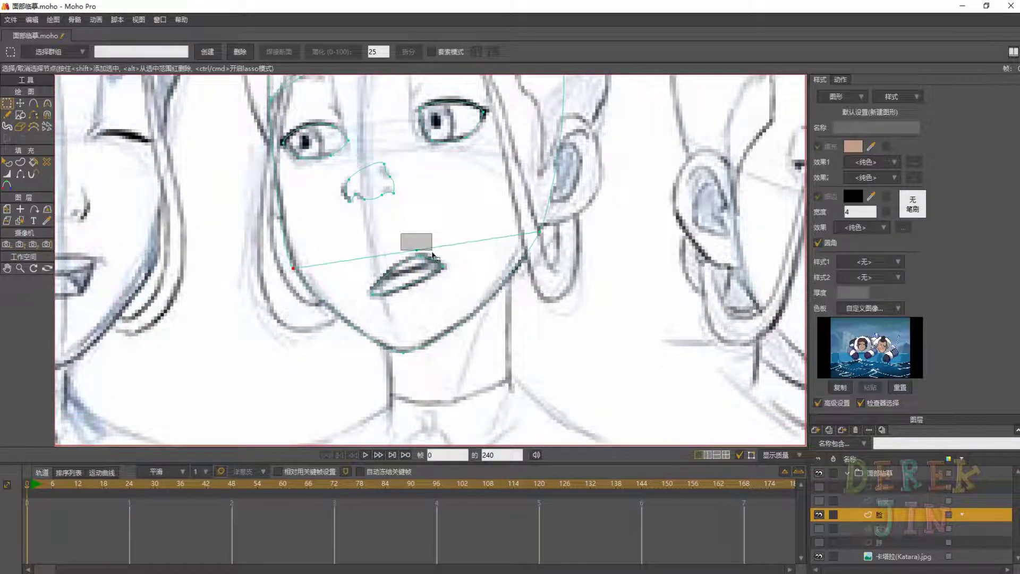
shift+click(416, 249)
shift+click(540, 232)
scroll(441, 282, down, 1)
scroll(426, 298, down, 4)
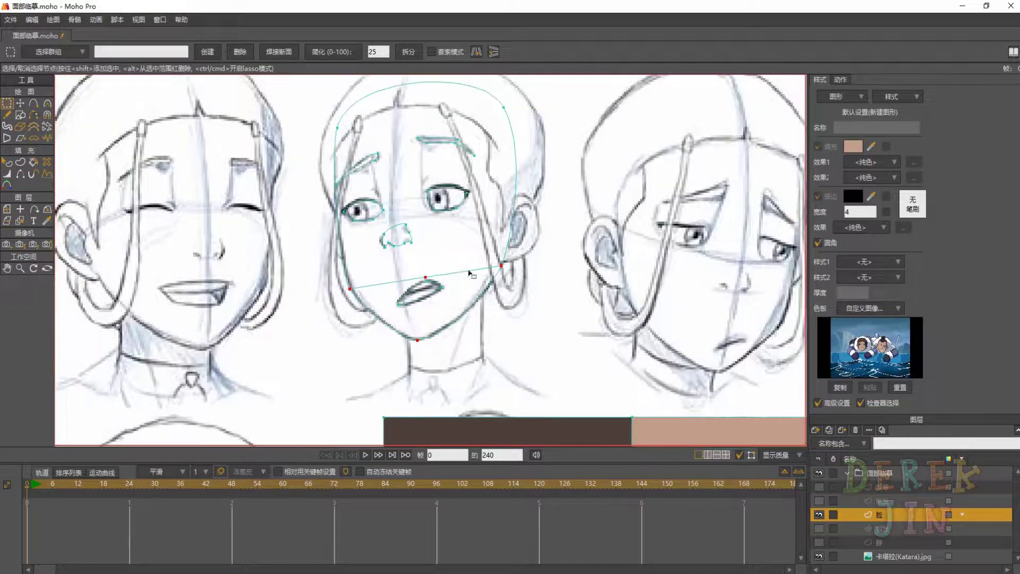
Fill the second face's area below the line with dark red from the Default.png swatches
key(u)
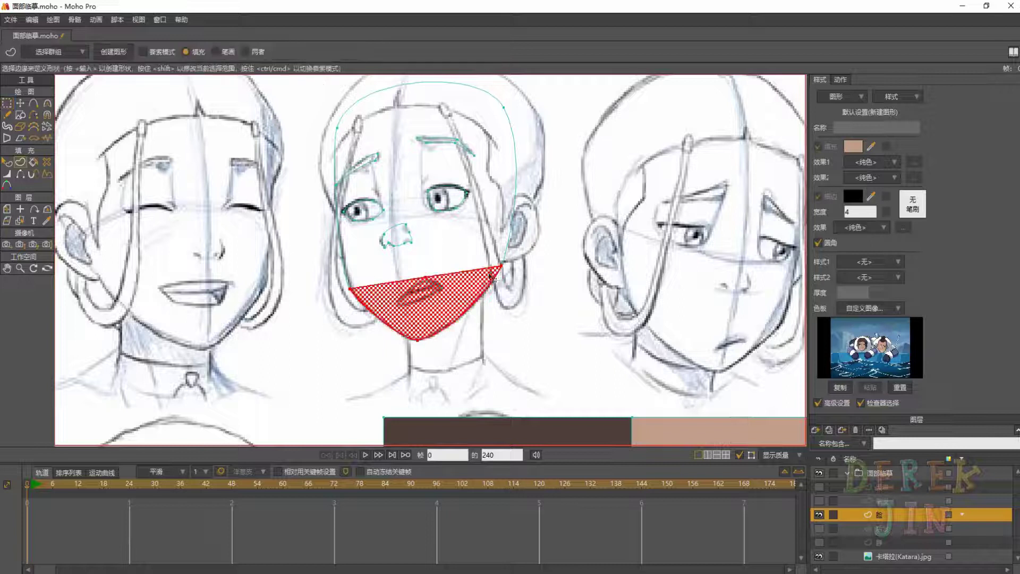
scroll(413, 276, down, 1)
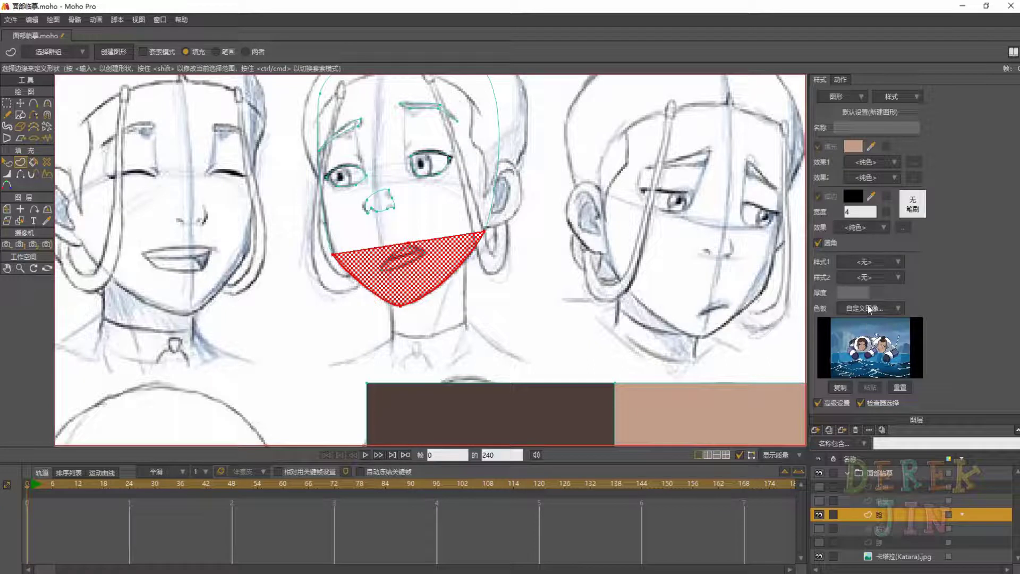
click(867, 308)
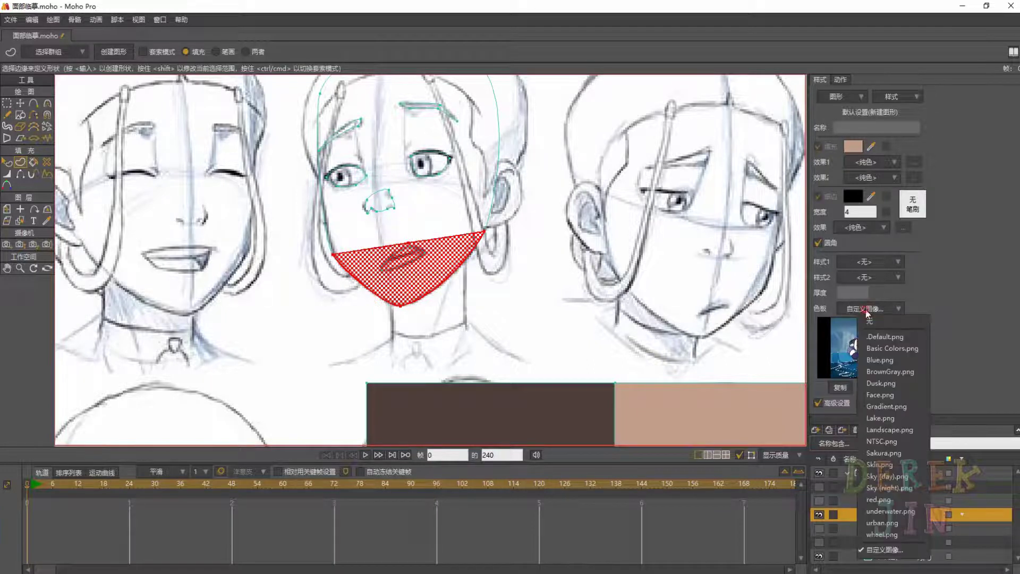
click(870, 340)
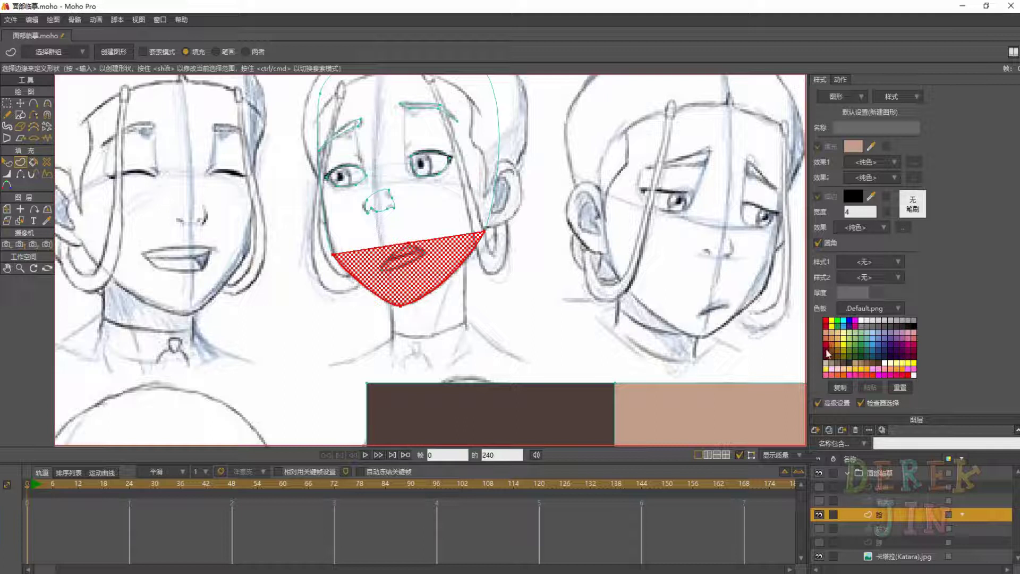
click(827, 352)
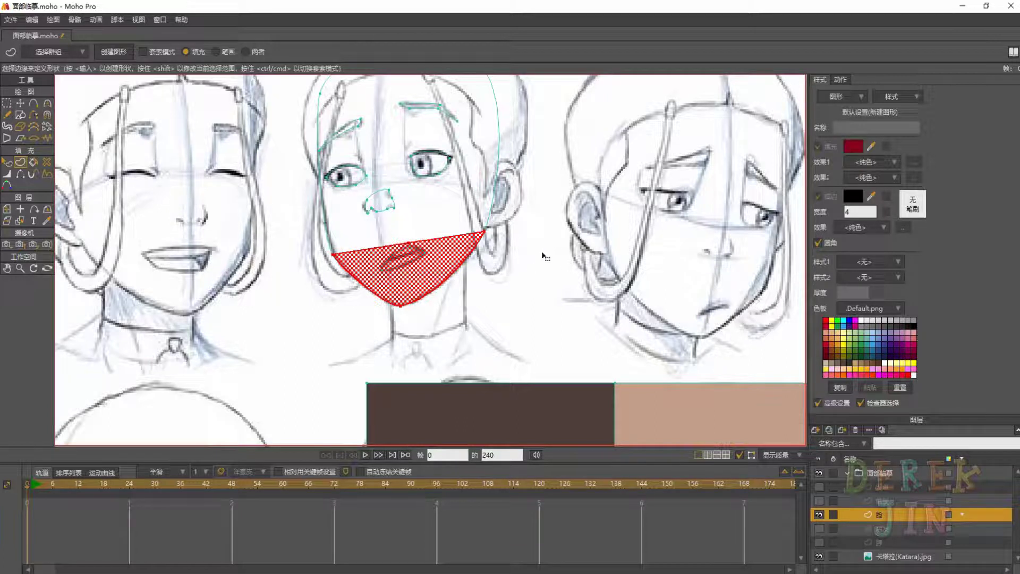
key(Return)
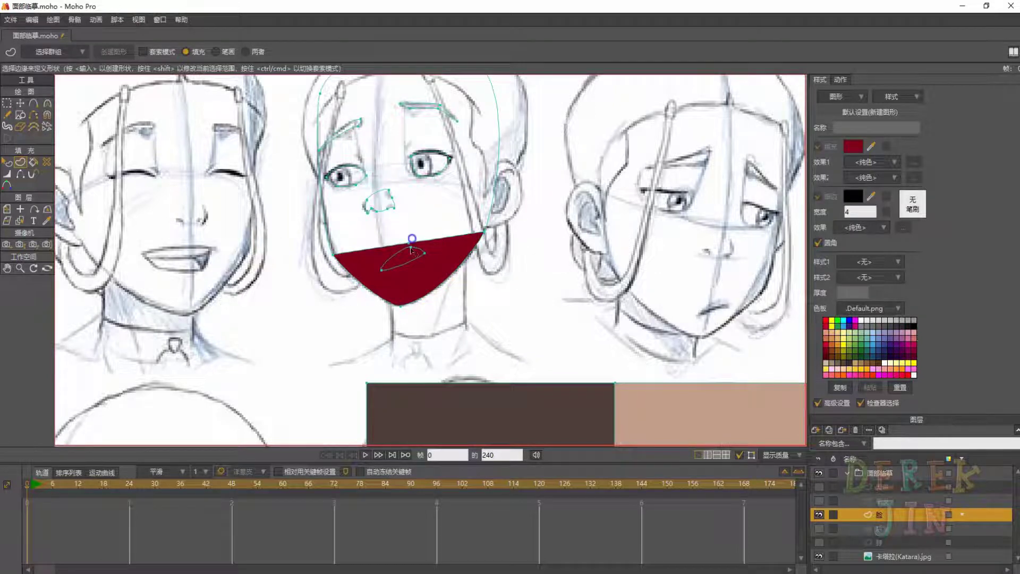
Select the second face's whole outline and fill it with light grey from the Default.png swatches
drag(411, 249, 409, 277)
mouse_move(440, 245)
mouse_down()
mouse_move(446, 230)
mouse_move(436, 250)
mouse_up()
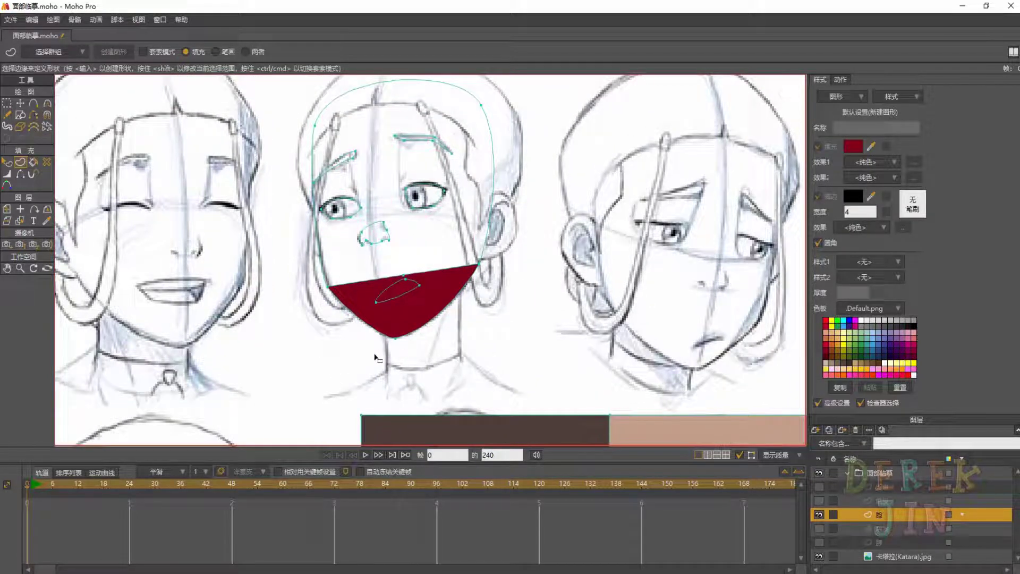
drag(494, 232, 494, 230)
drag(295, 311, 332, 255)
drag(353, 188, 347, 254)
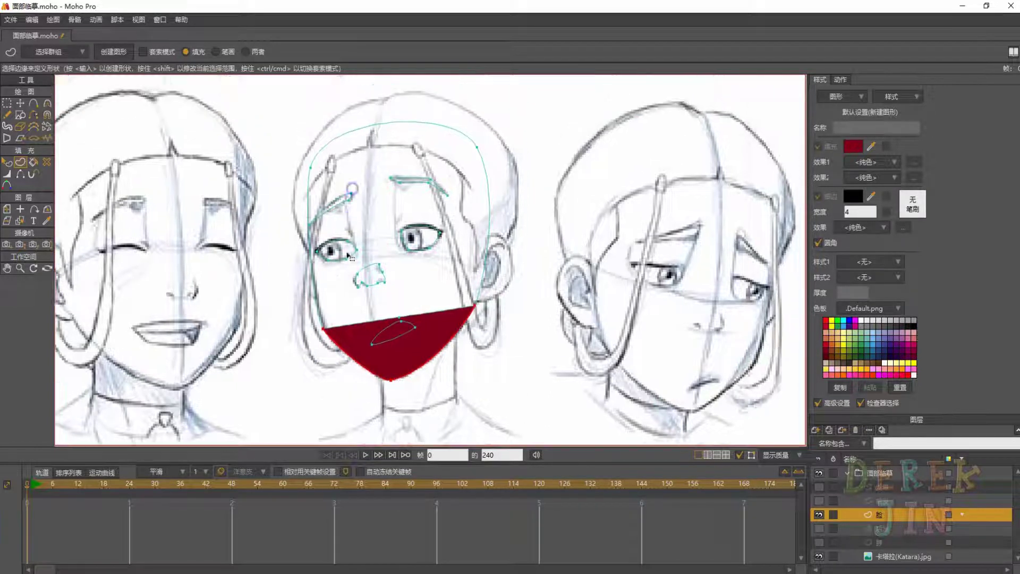
scroll(348, 256, up, 1)
click(480, 178)
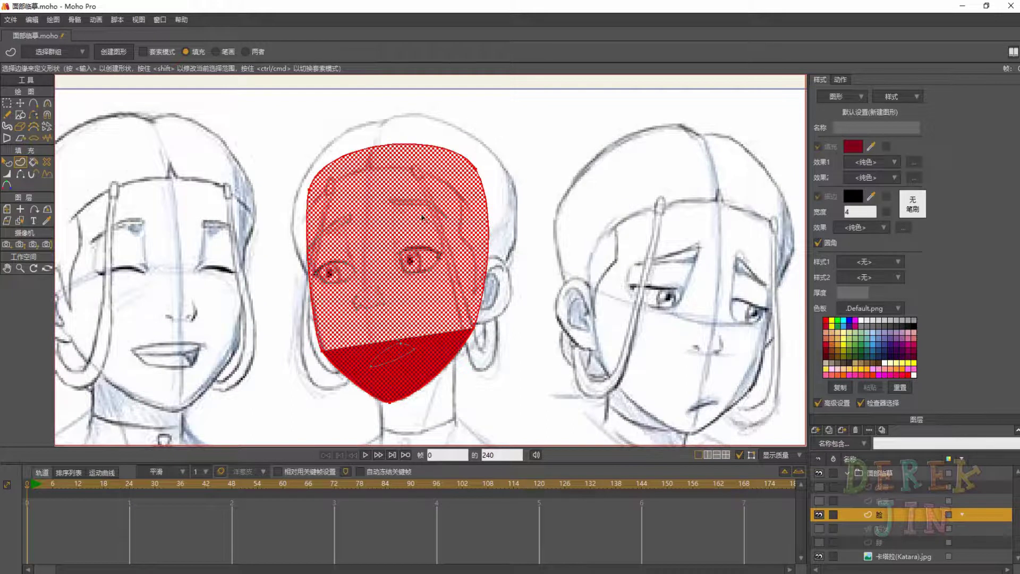
scroll(422, 217, down, 2)
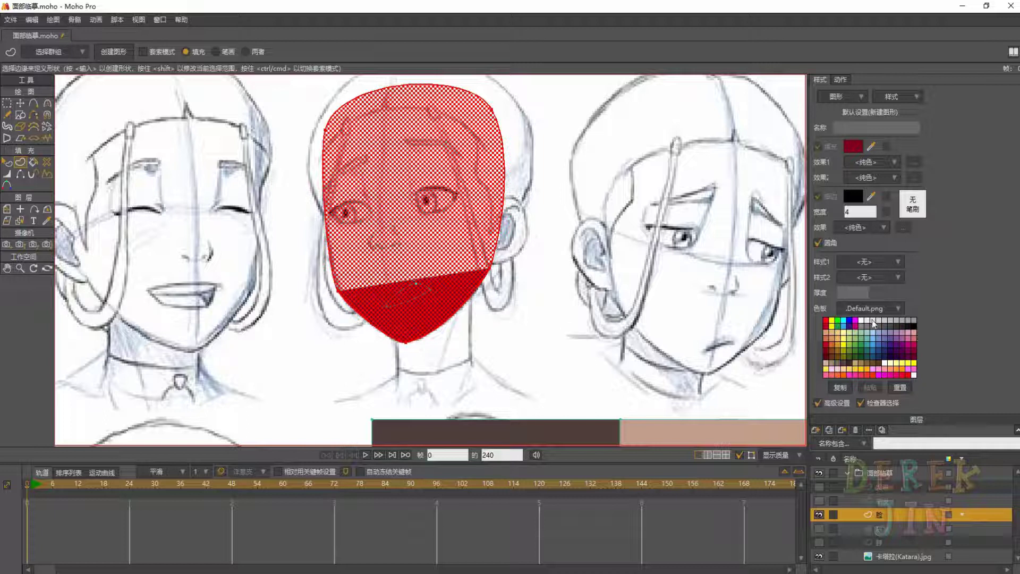
click(873, 322)
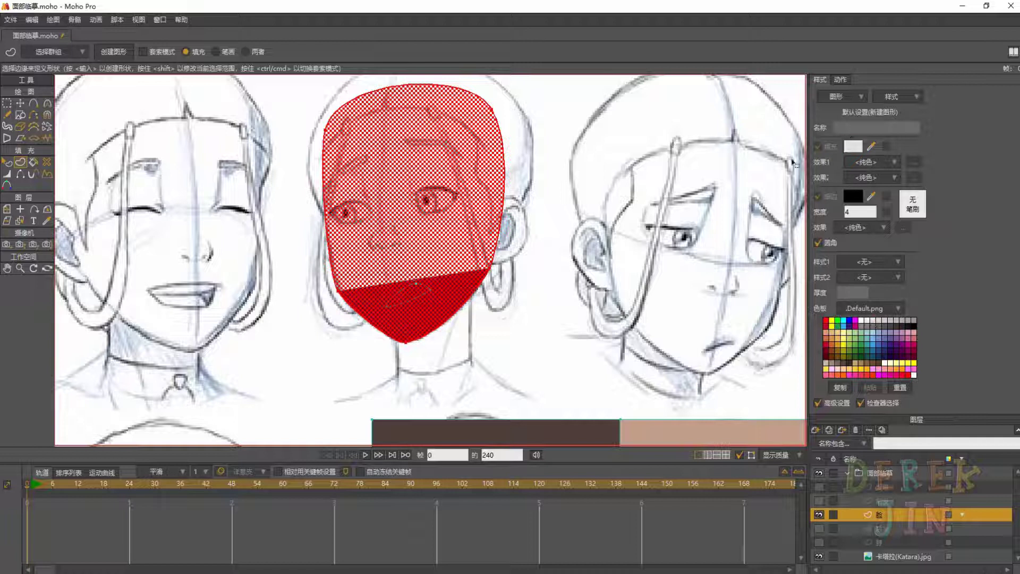
key(Return)
key(Return)
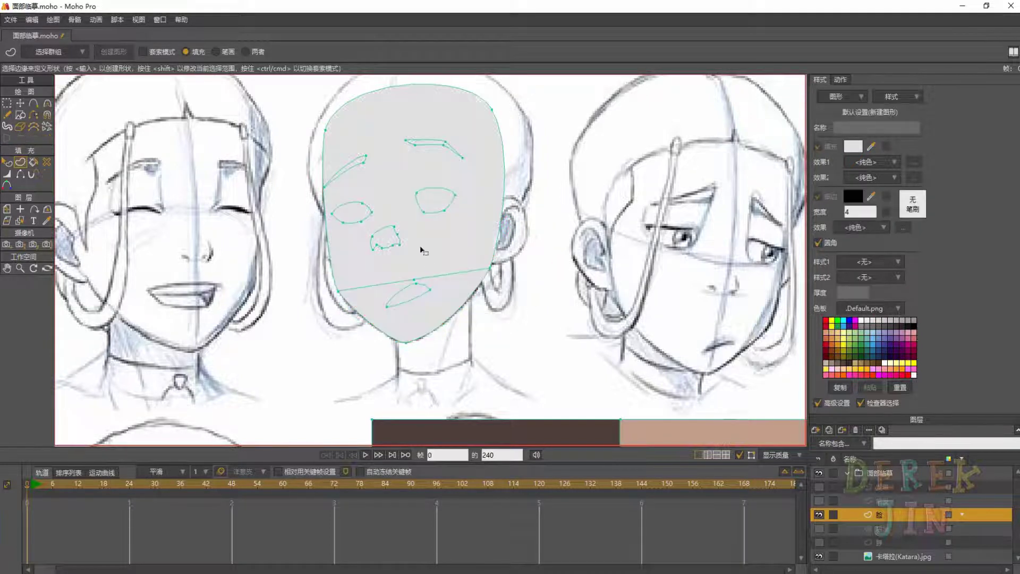
Move the light grey face shape behind the dark red lower-face shape
drag(445, 275, 447, 250)
scroll(447, 246, up, 1)
drag(448, 205, 455, 253)
scroll(455, 253, down, 2)
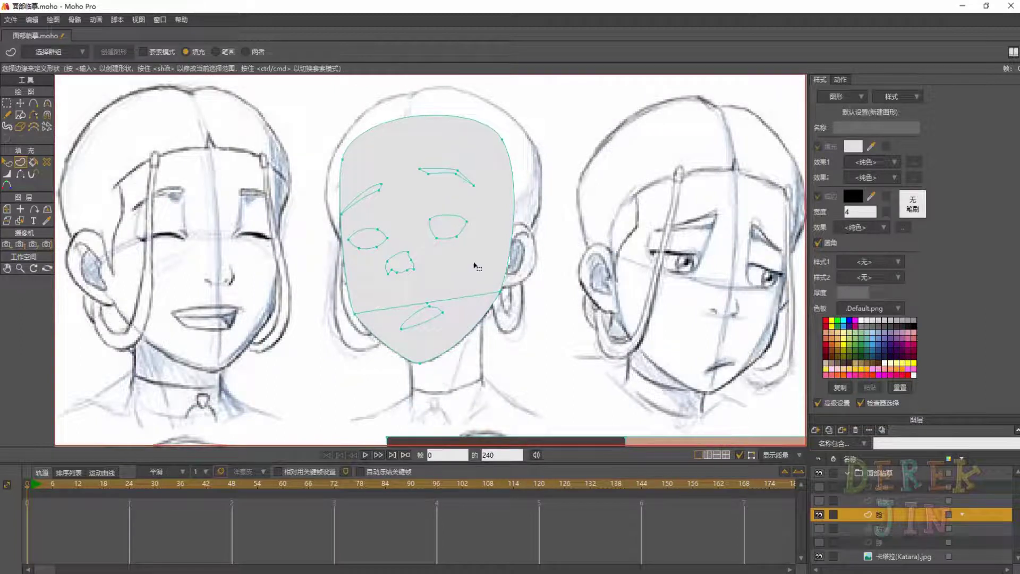
drag(486, 274, 480, 260)
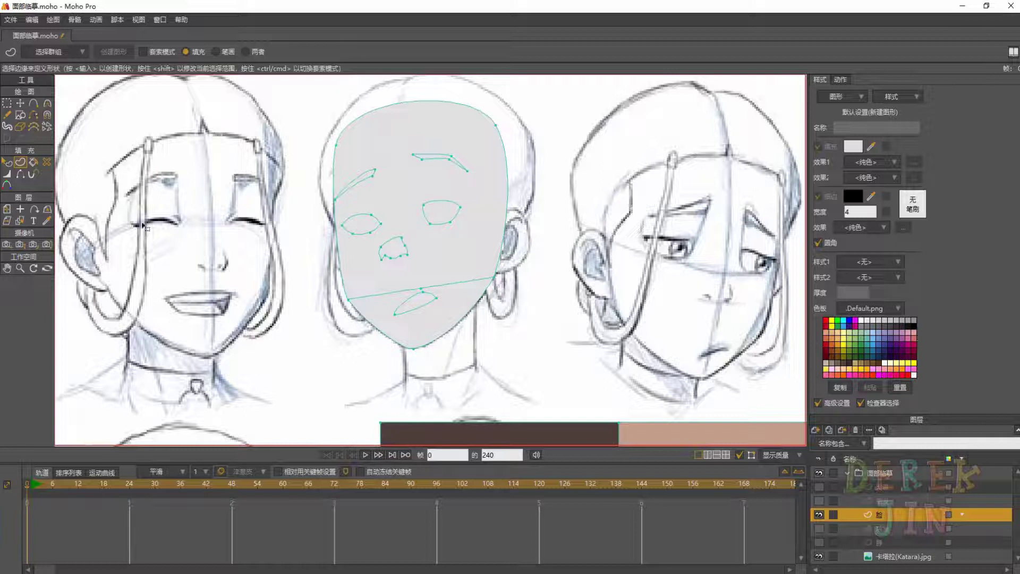
click(7, 163)
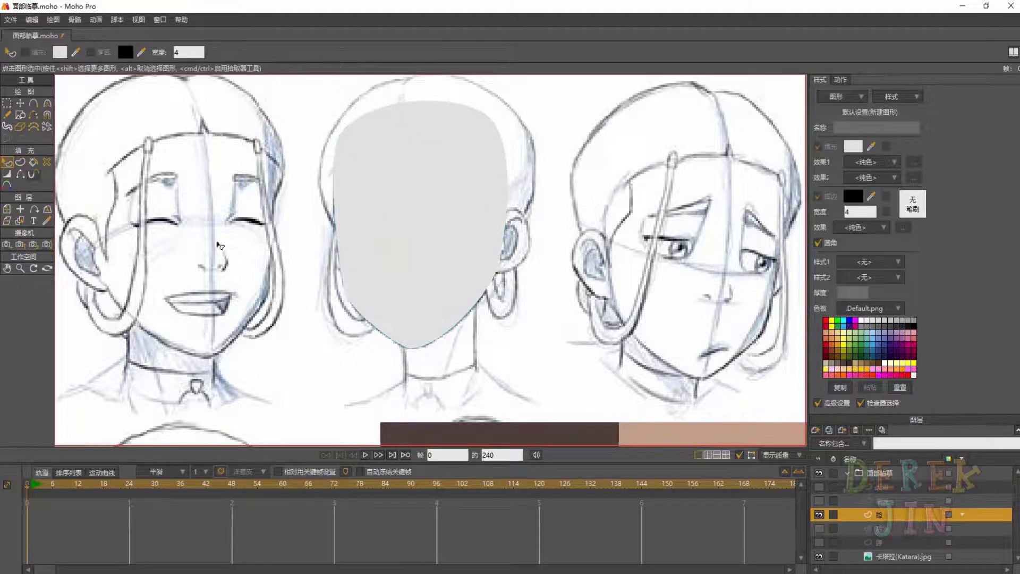
click(470, 244)
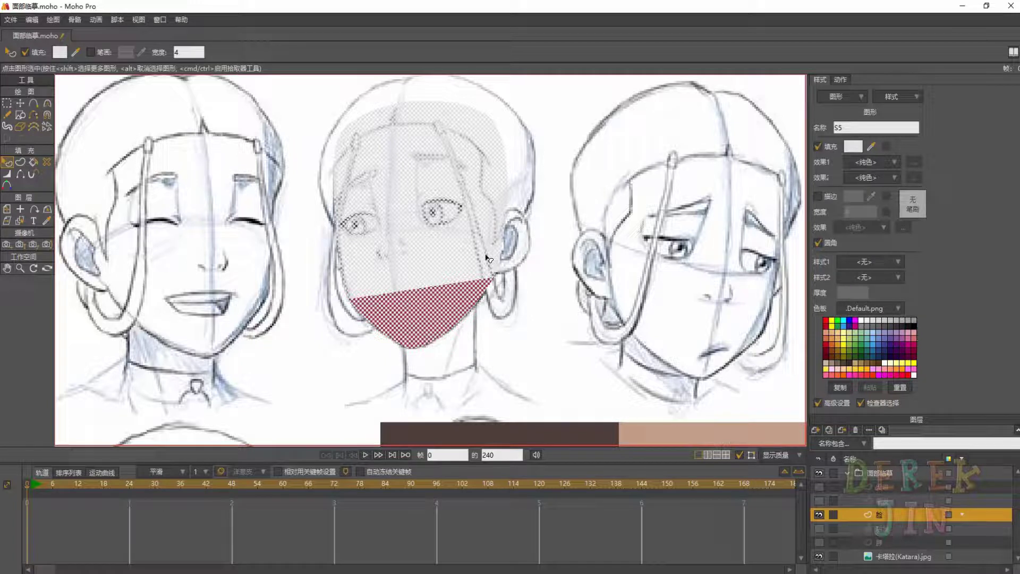
key(Down)
click(568, 314)
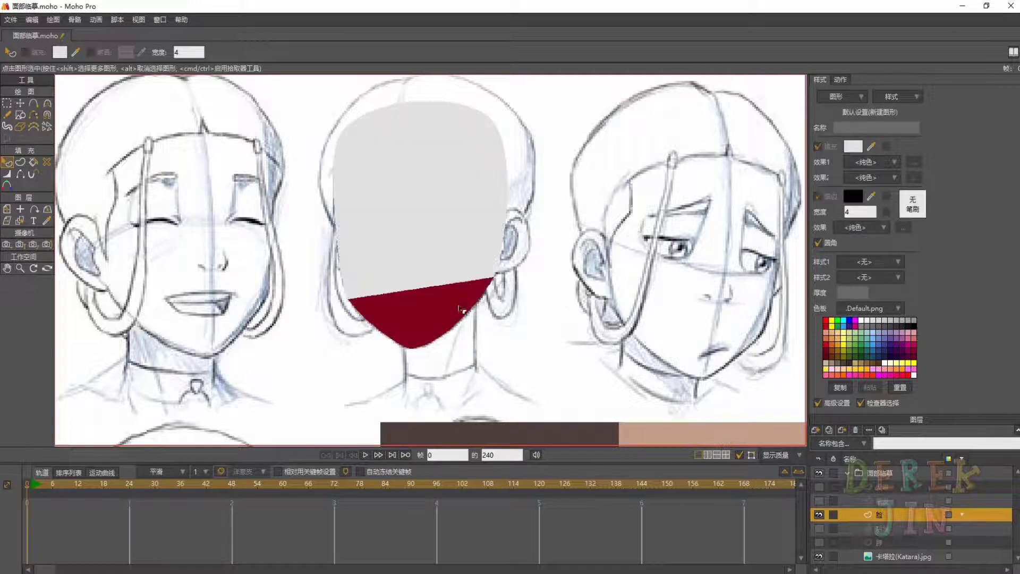
Select the second face's outline together with both eye outlines and the mouth outline
click(448, 224)
click(409, 292)
click(7, 103)
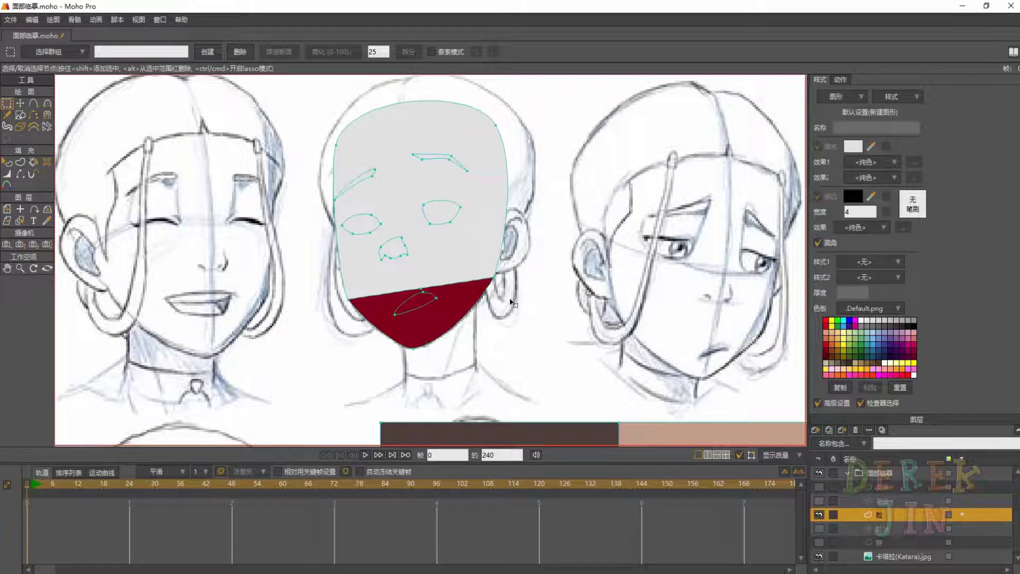
double_click(502, 138)
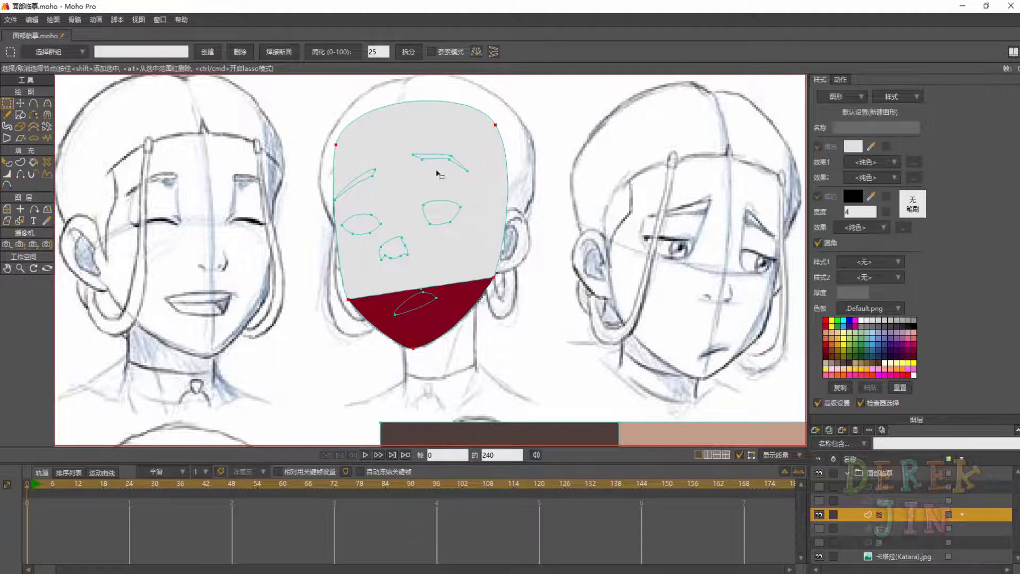
scroll(426, 165, up, 3)
scroll(389, 209, down, 2)
drag(377, 207, 375, 241)
scroll(371, 244, up, 7)
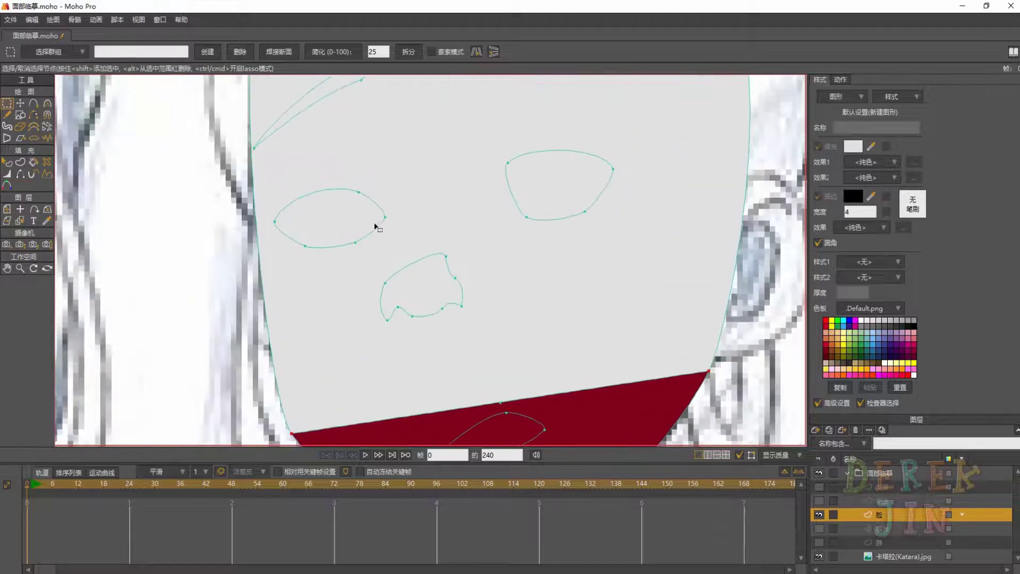
shift+click(371, 234)
drag(492, 218, 418, 222)
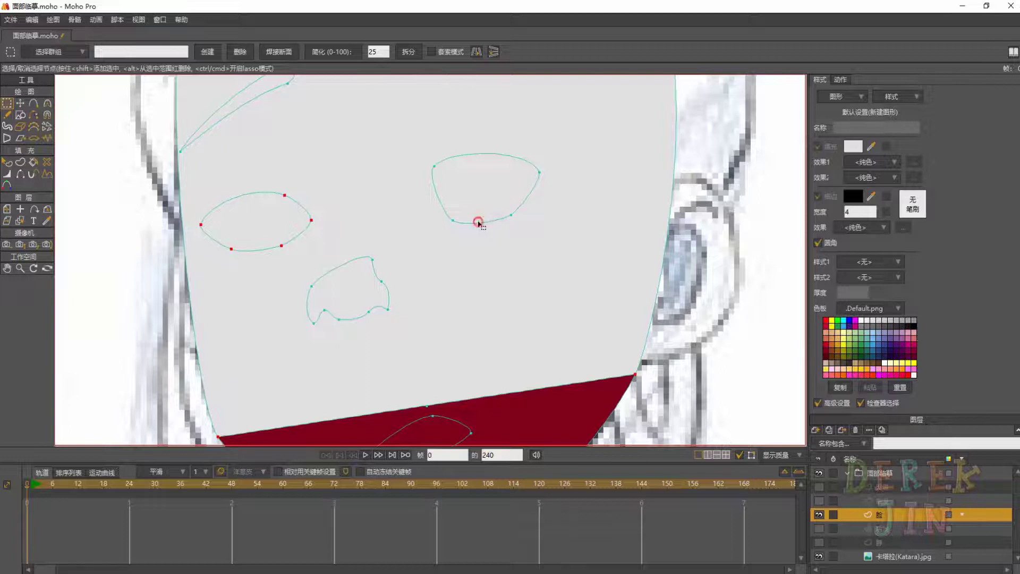
scroll(383, 234, down, 10)
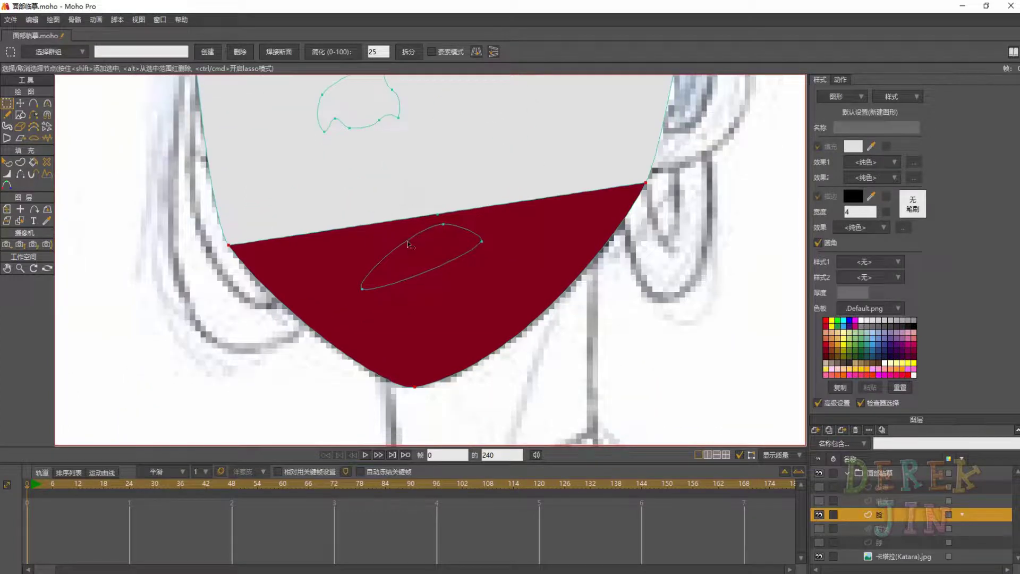
scroll(406, 277, down, 5)
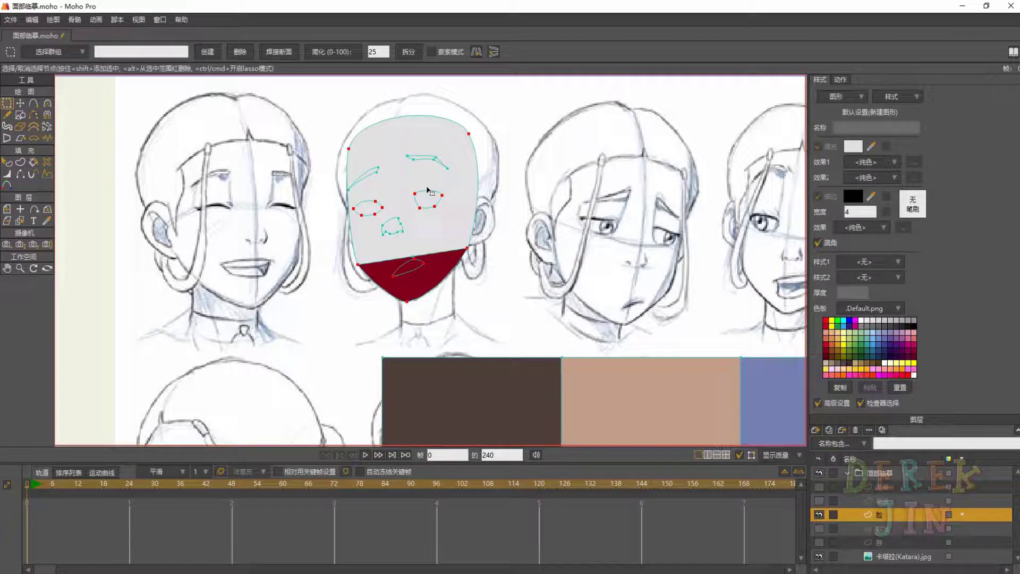
Fill the second face around the eye and mouth openings with the skin tone sampled from the colour swatch
key(u)
drag(433, 212, 450, 182)
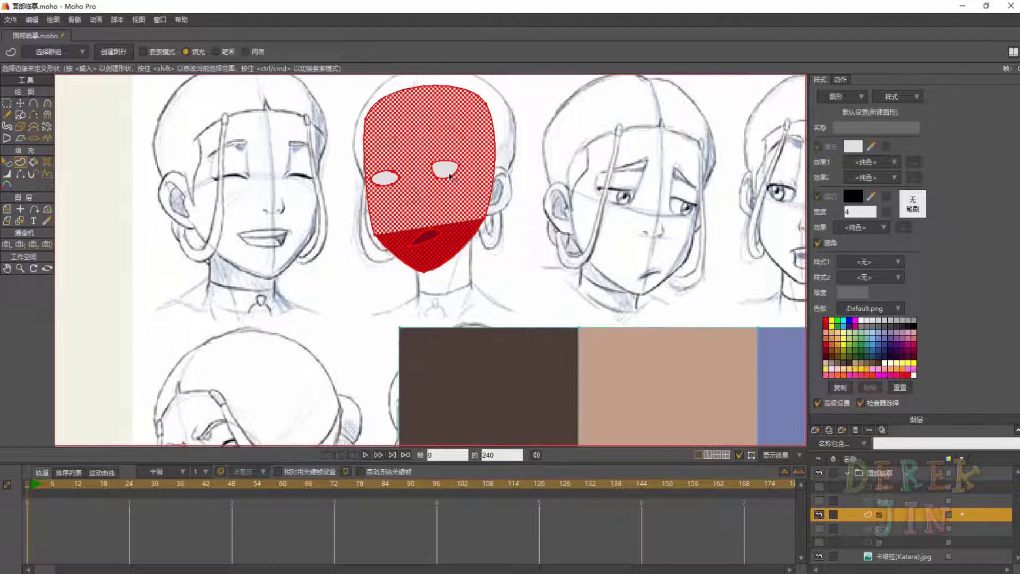
drag(681, 300, 621, 262)
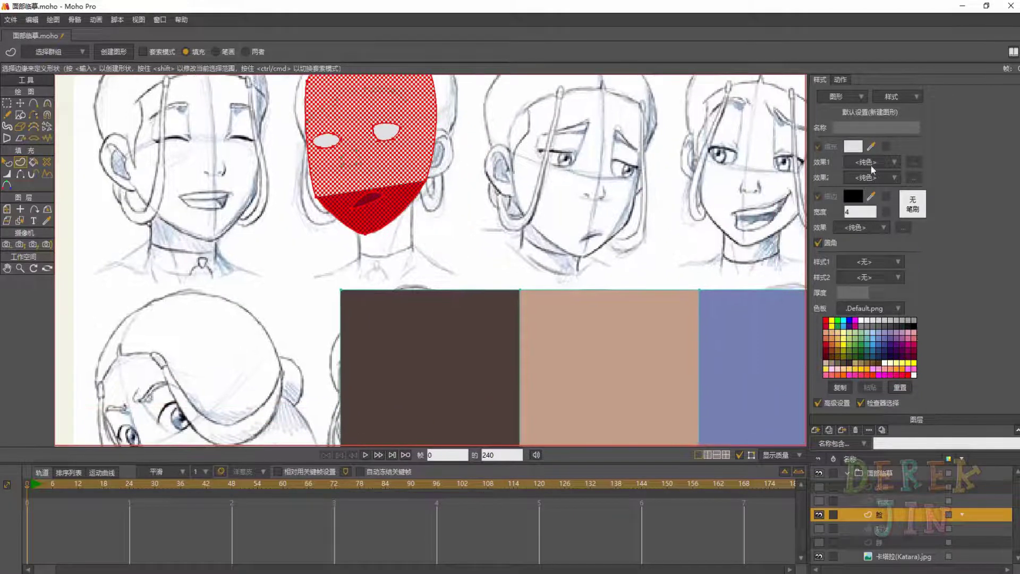
scroll(697, 239, down, 2)
drag(673, 193, 649, 205)
drag(872, 150, 614, 346)
key(Return)
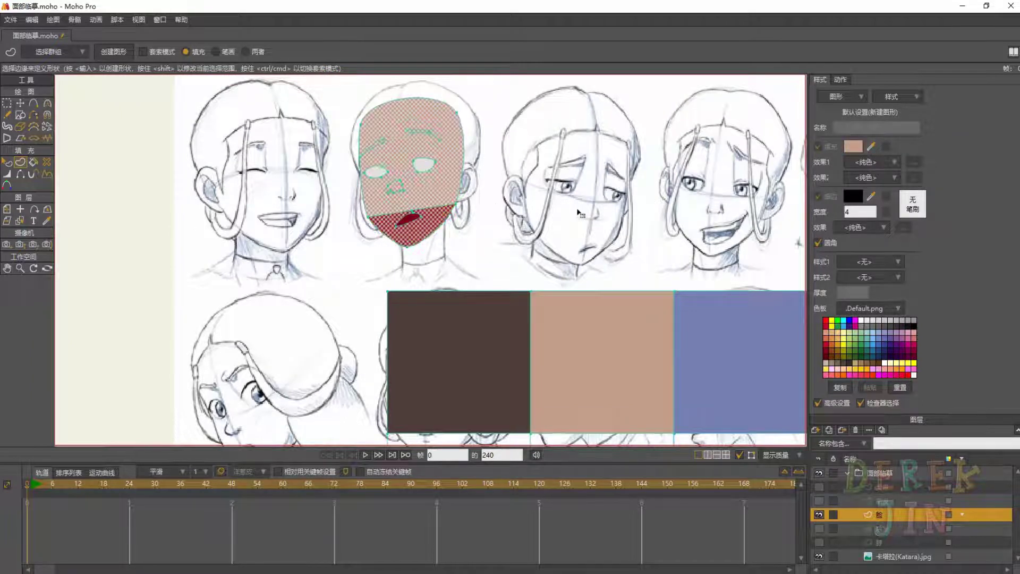
scroll(446, 278, up, 3)
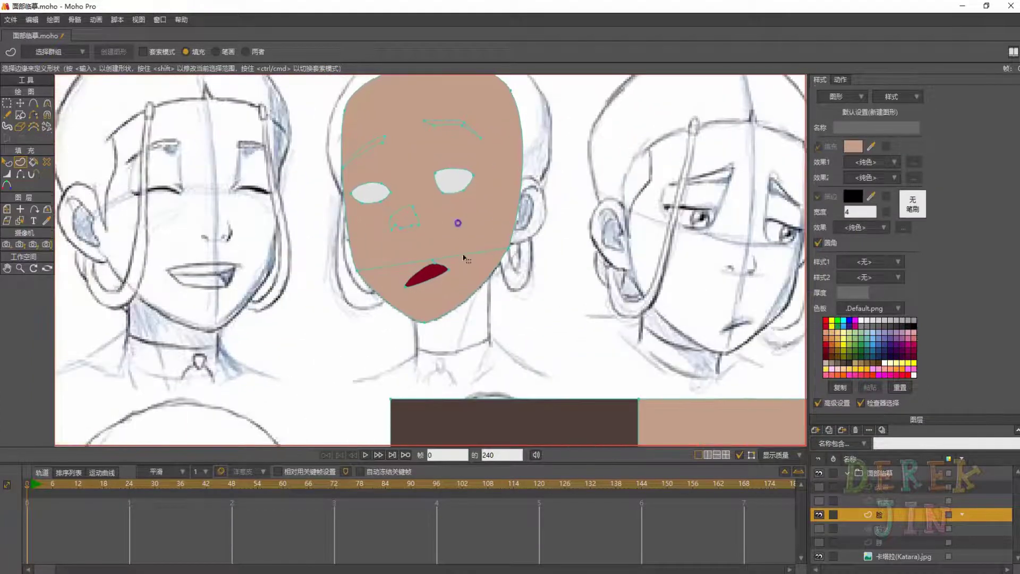
Examine the second face's skin fill around the eye and mouth openings
scroll(444, 258, up, 4)
scroll(440, 256, down, 3)
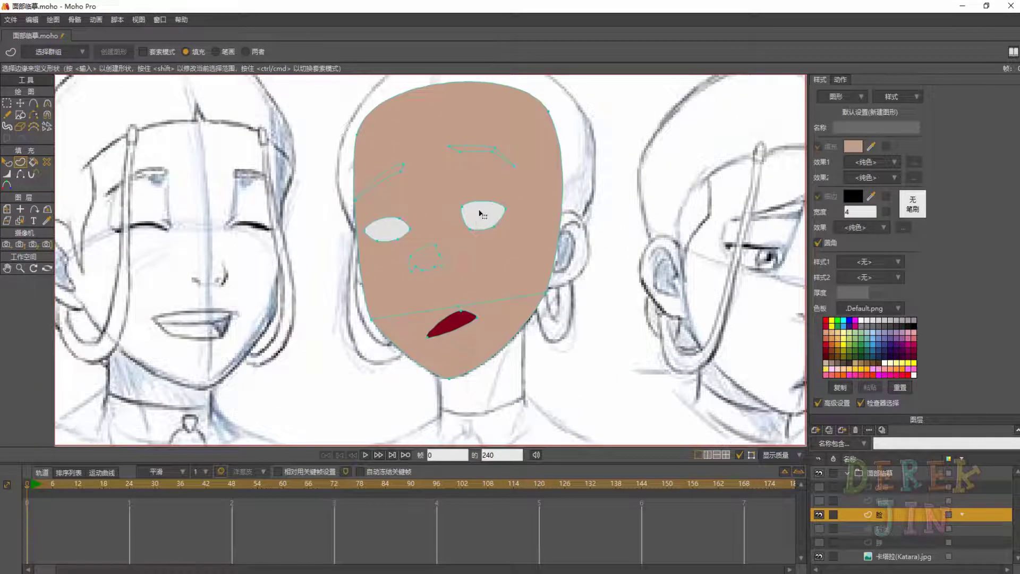
scroll(480, 215, down, 1)
scroll(494, 301, down, 2)
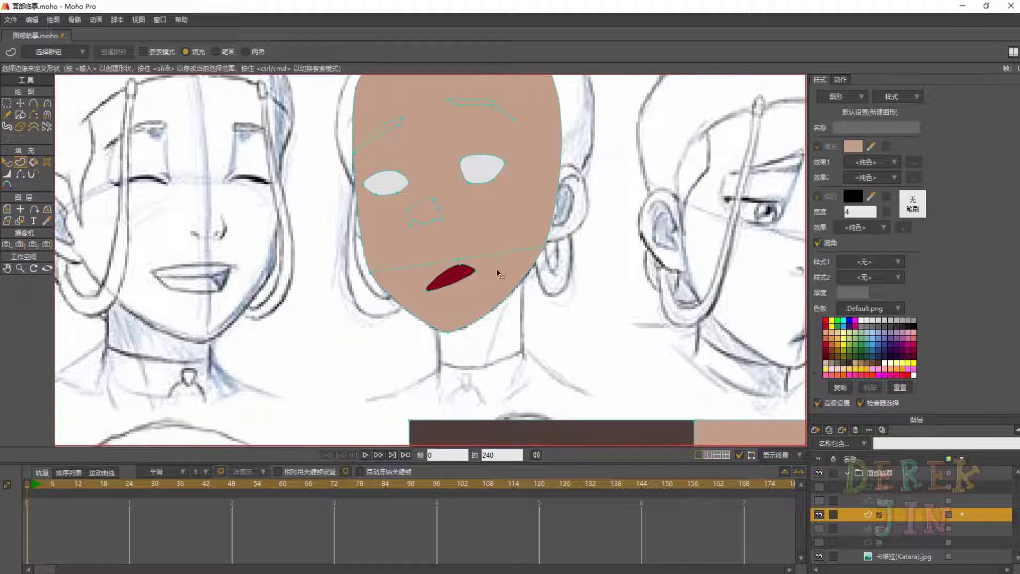
scroll(443, 296, up, 3)
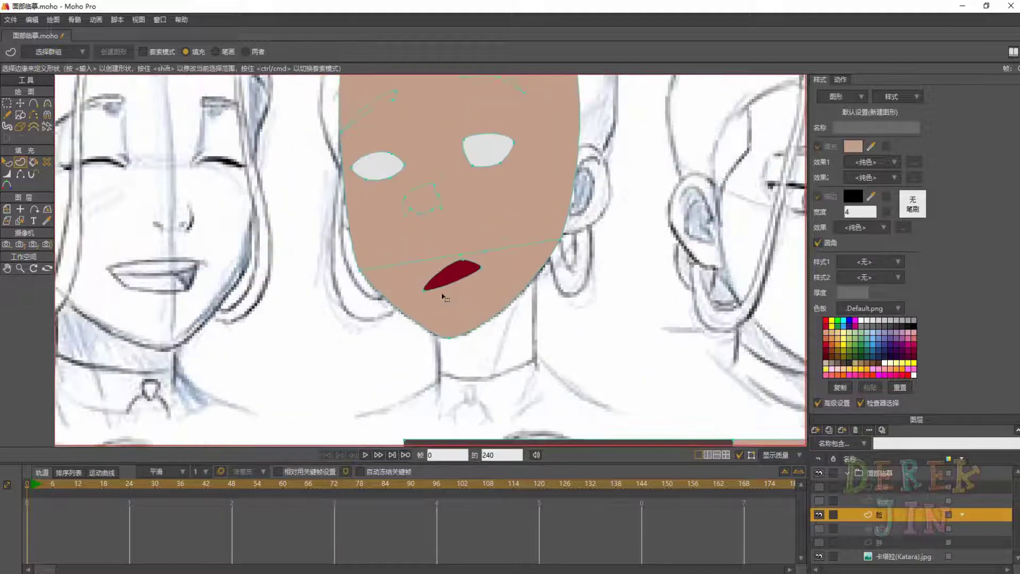
scroll(441, 296, down, 3)
scroll(444, 223, up, 2)
drag(435, 182, 435, 217)
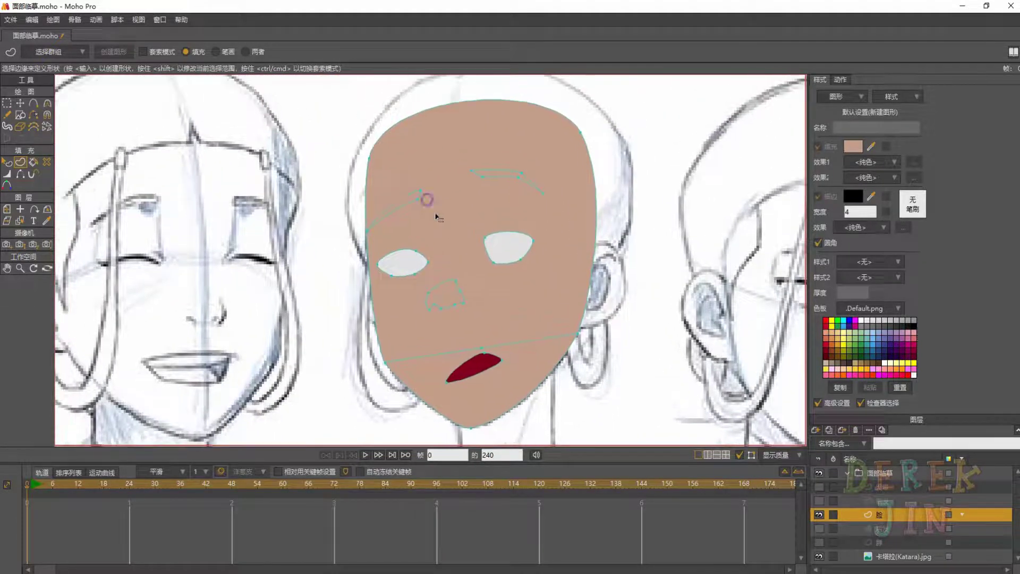
scroll(436, 229, down, 2)
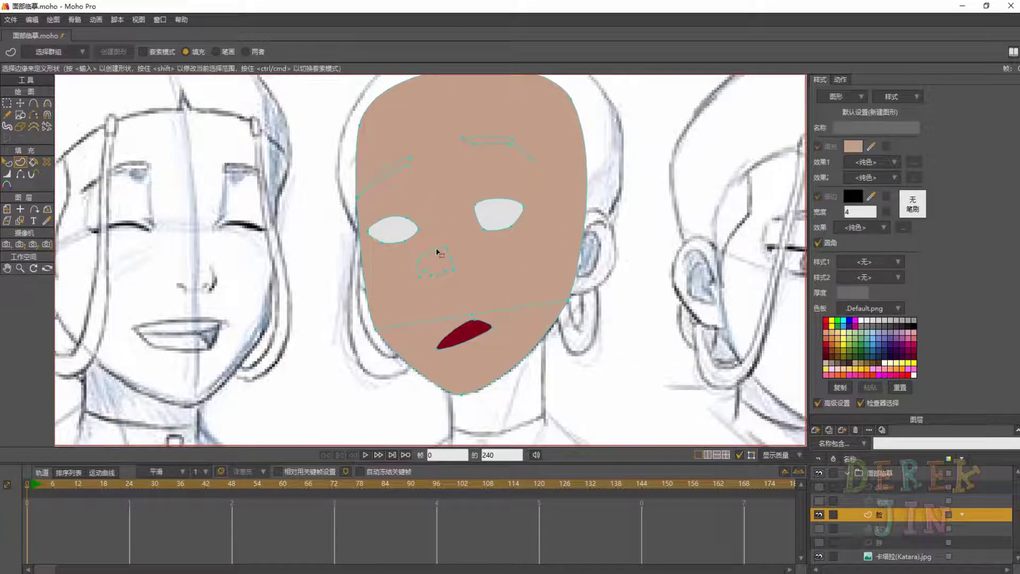
click(430, 259)
click(443, 248)
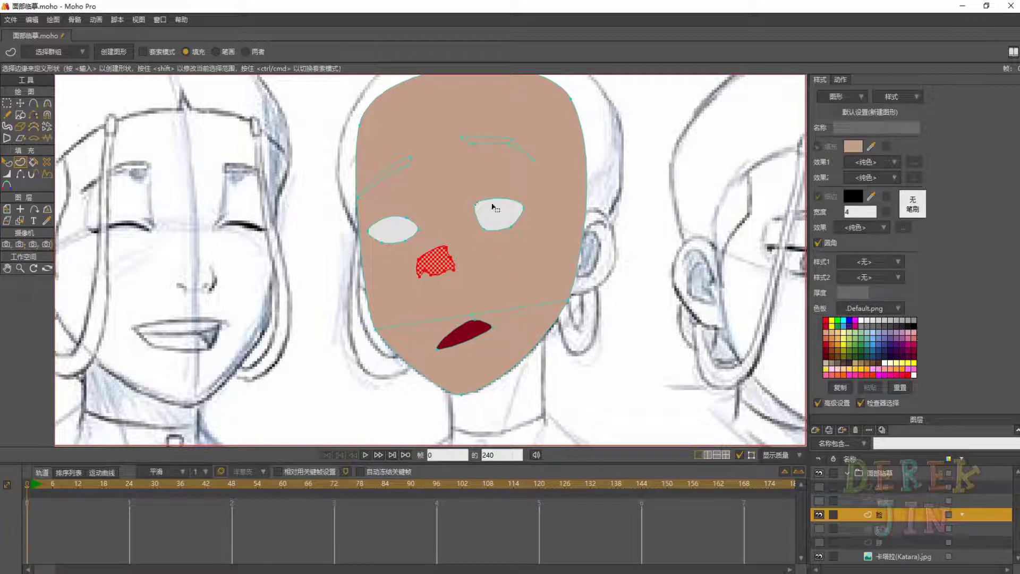
drag(460, 176, 463, 193)
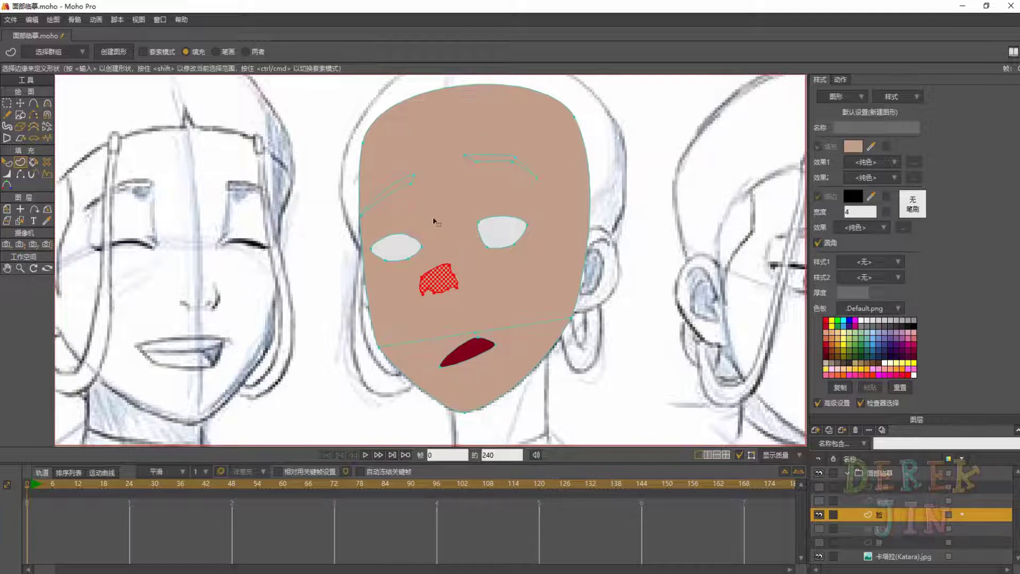
drag(502, 317, 473, 240)
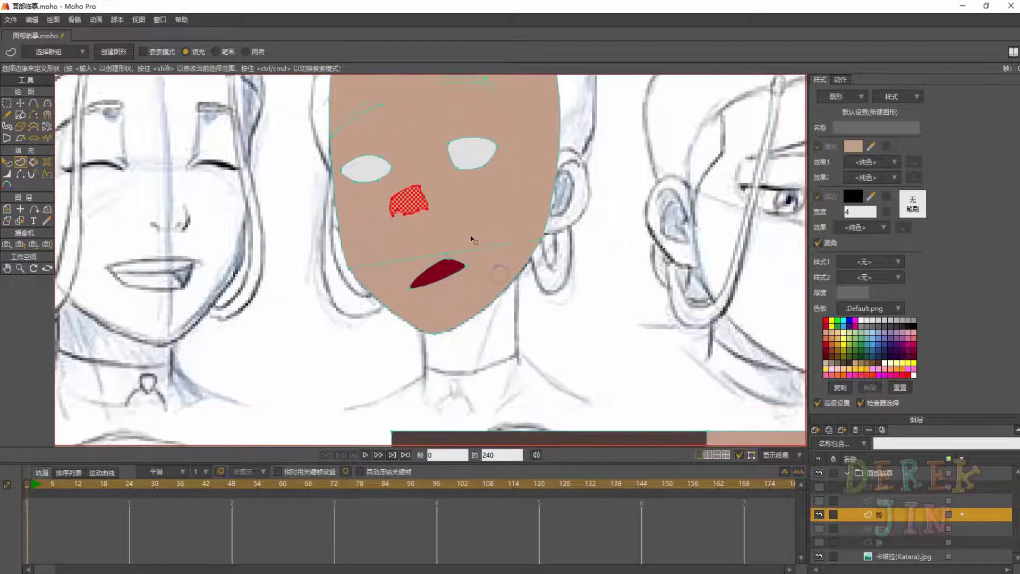
scroll(473, 240, down, 4)
scroll(429, 187, up, 3)
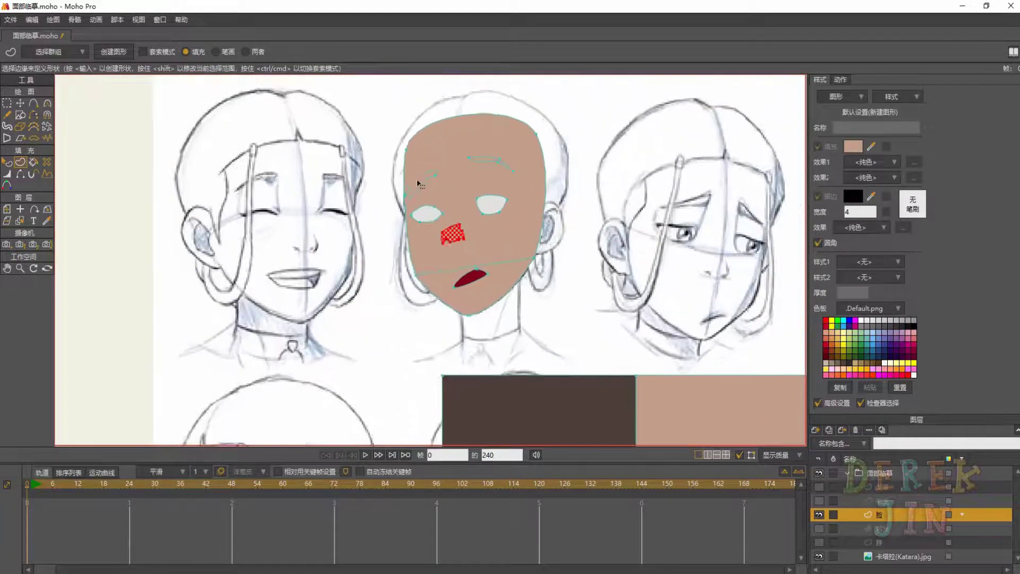
Select both eyebrow outlines on the second face and fill them with the dark brown sampled from the colour swatch
click(431, 183)
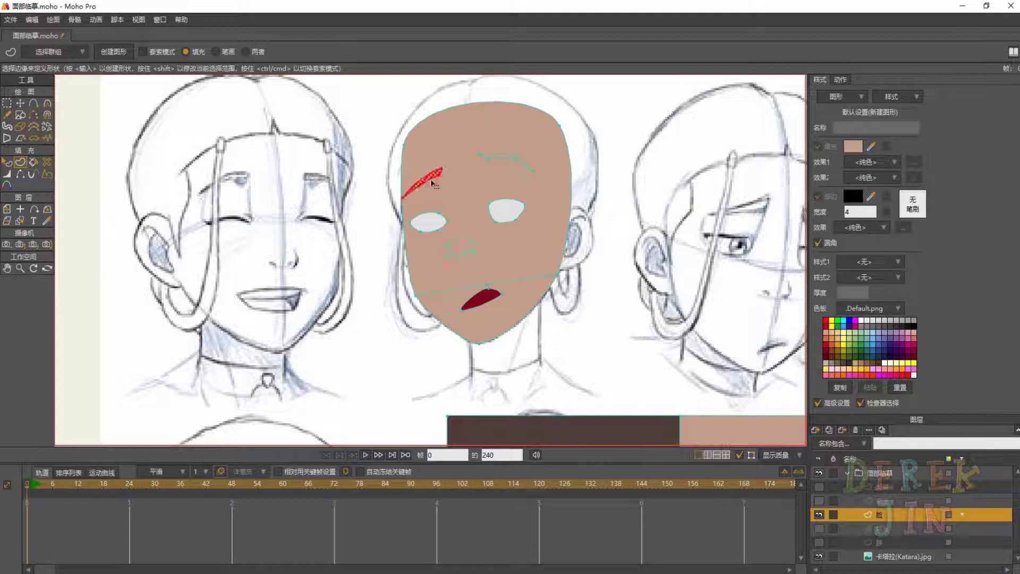
click(497, 158)
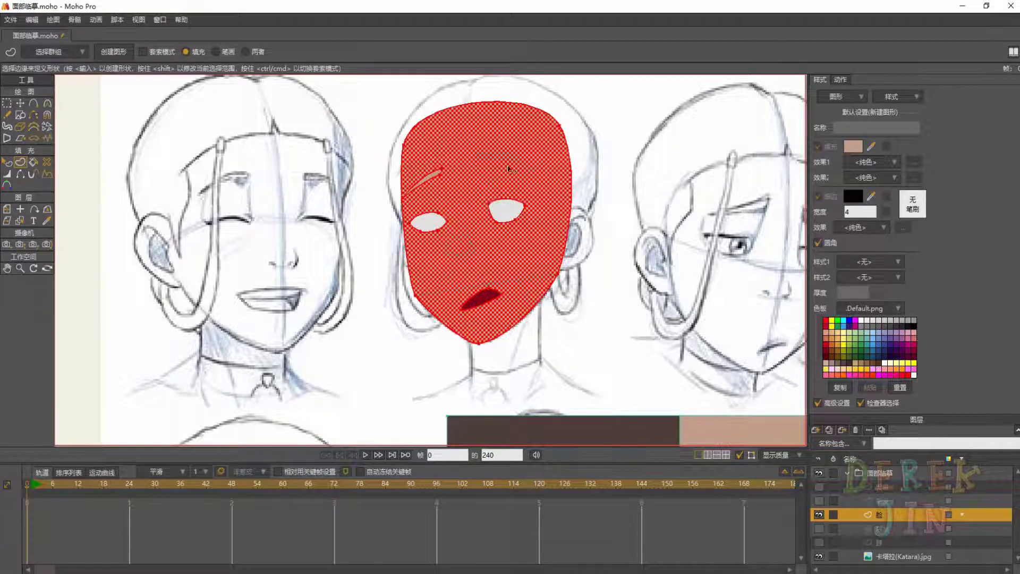
click(498, 159)
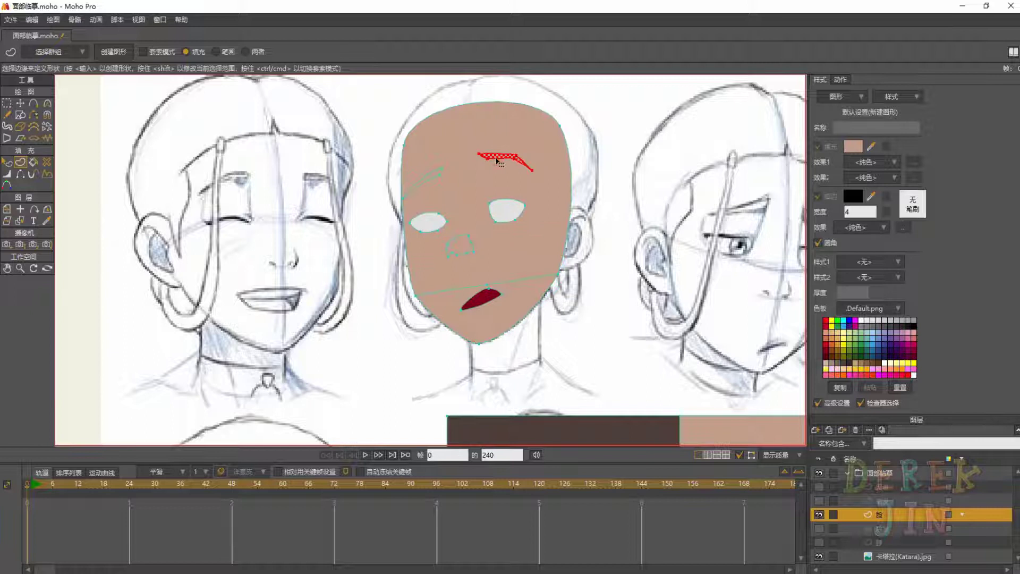
shift+click(423, 181)
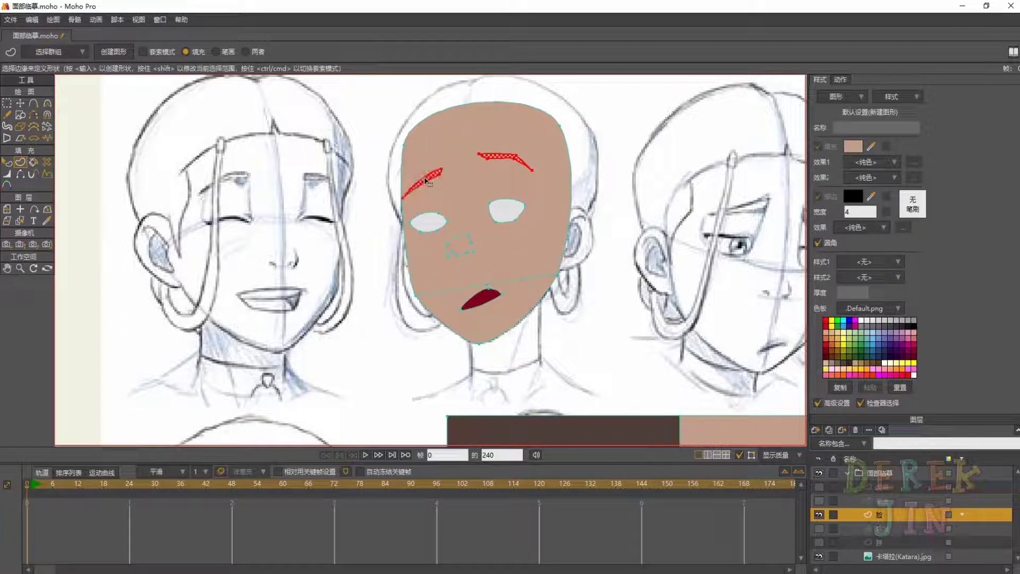
scroll(682, 258, down, 2)
drag(691, 293, 663, 215)
scroll(663, 213, down, 1)
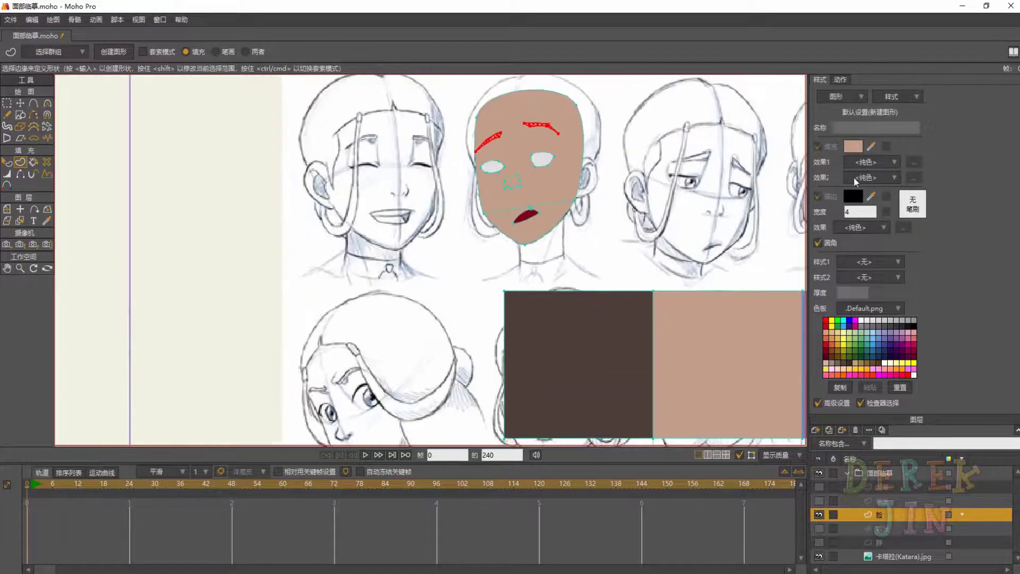
drag(871, 147, 603, 340)
key(Return)
scroll(597, 219, up, 3)
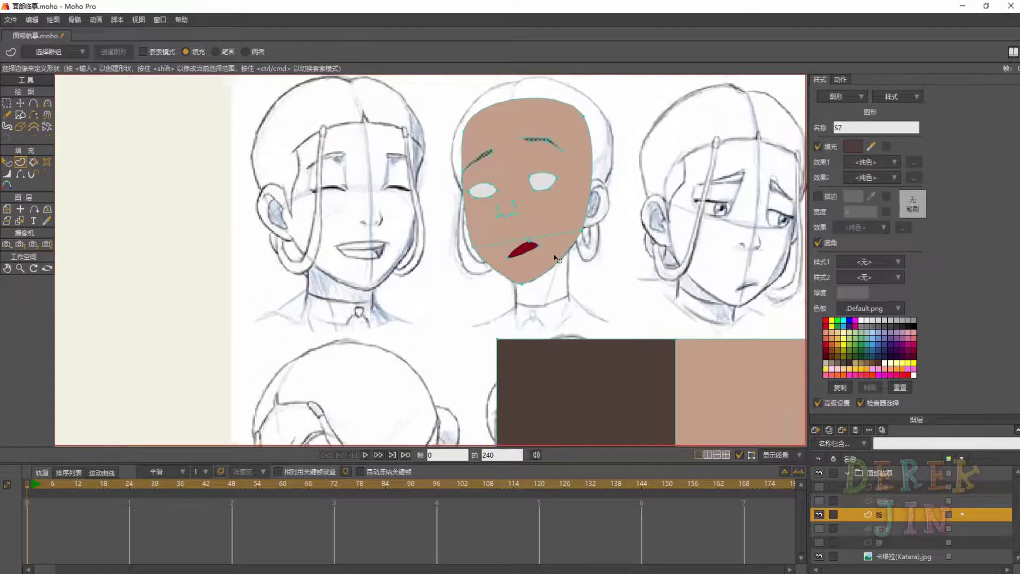
Inspect the second face with its coloured skin, eyes, eyebrows and mouth
click(659, 246)
drag(659, 246, 655, 214)
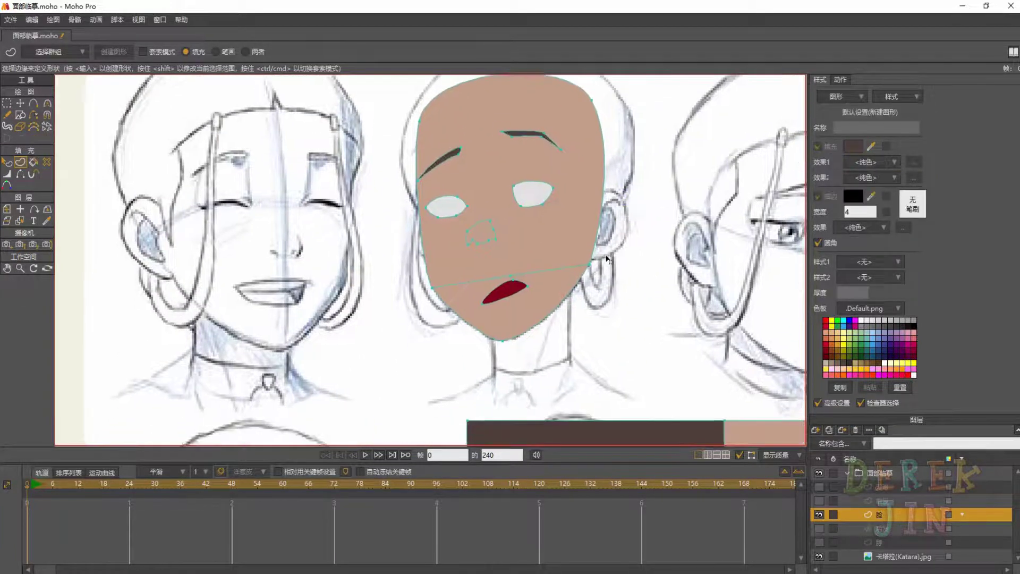
scroll(605, 254, down, 3)
drag(627, 271, 594, 259)
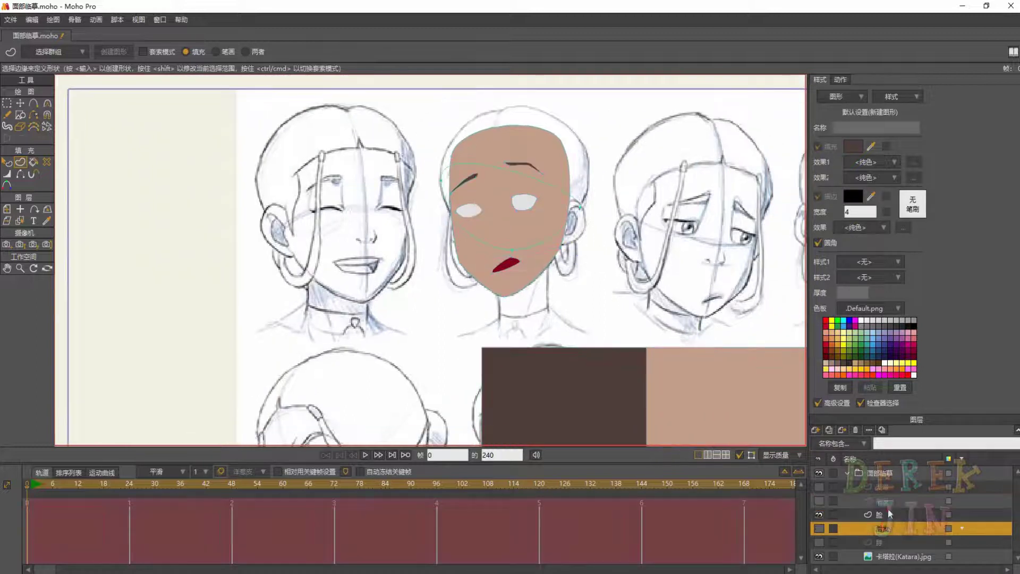
mouse_move(555, 191)
mouse_down()
mouse_move(549, 164)
mouse_move(553, 201)
mouse_move(543, 196)
mouse_up()
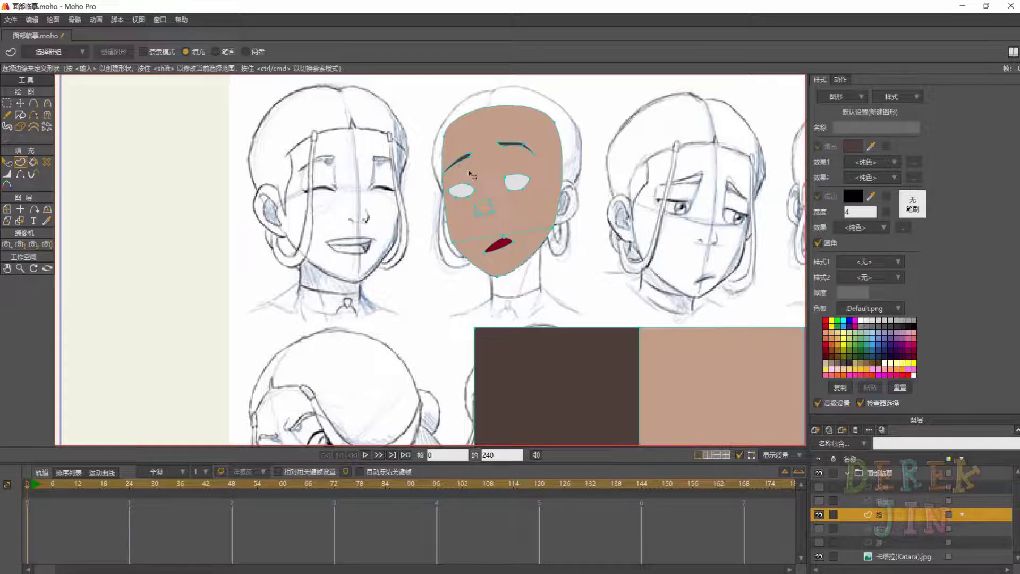
scroll(482, 164, down, 2)
drag(491, 168, 491, 147)
drag(513, 186, 523, 226)
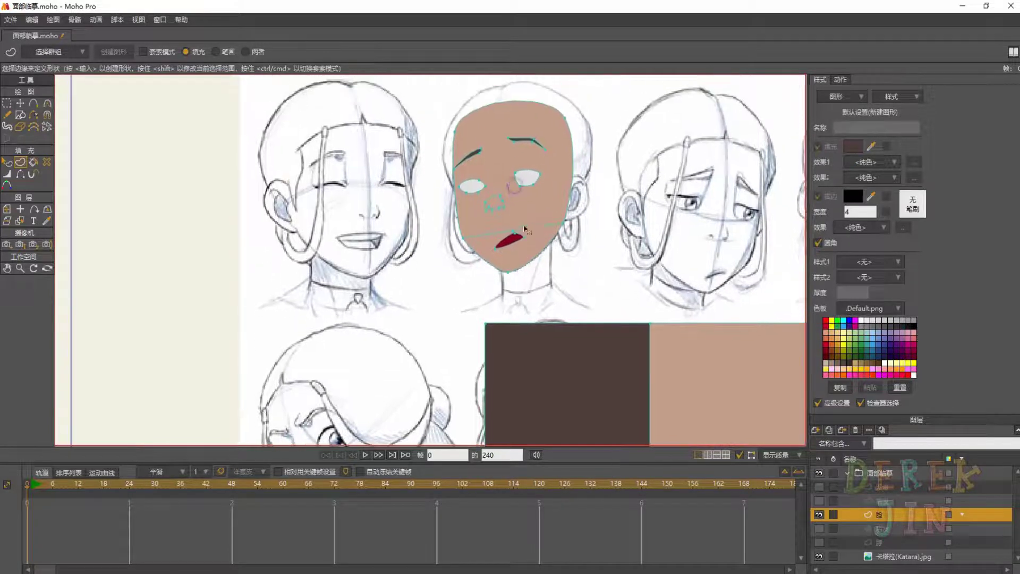
drag(534, 189, 540, 227)
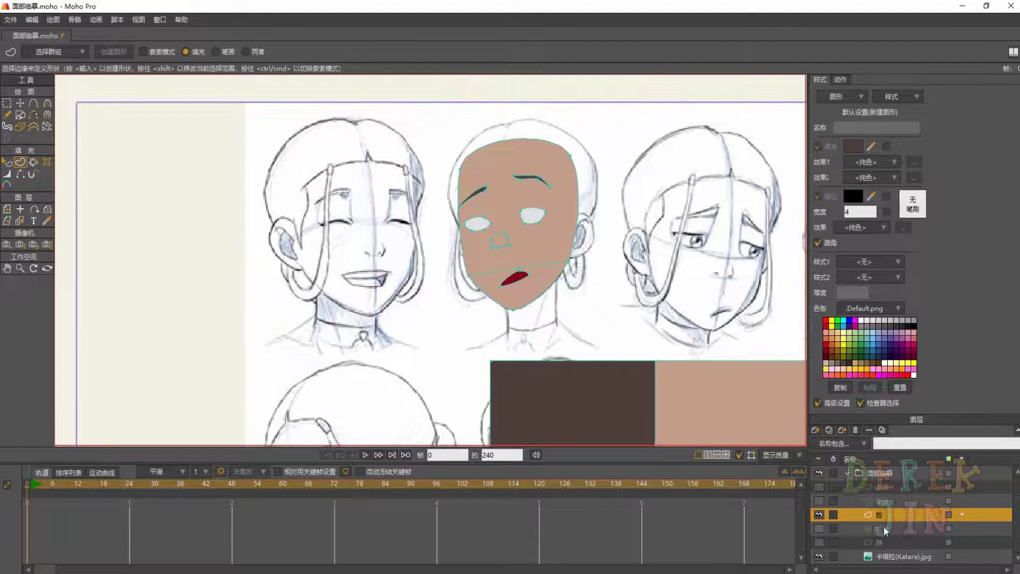
scroll(535, 265, up, 3)
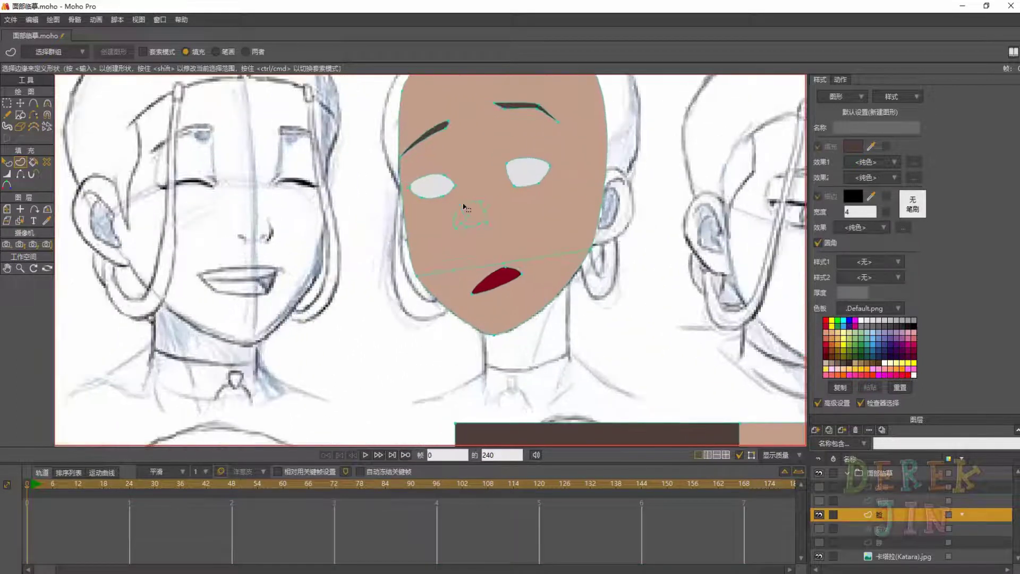
Hide the face layer's colours to expose the reference sketch underneath for tracing
click(20, 115)
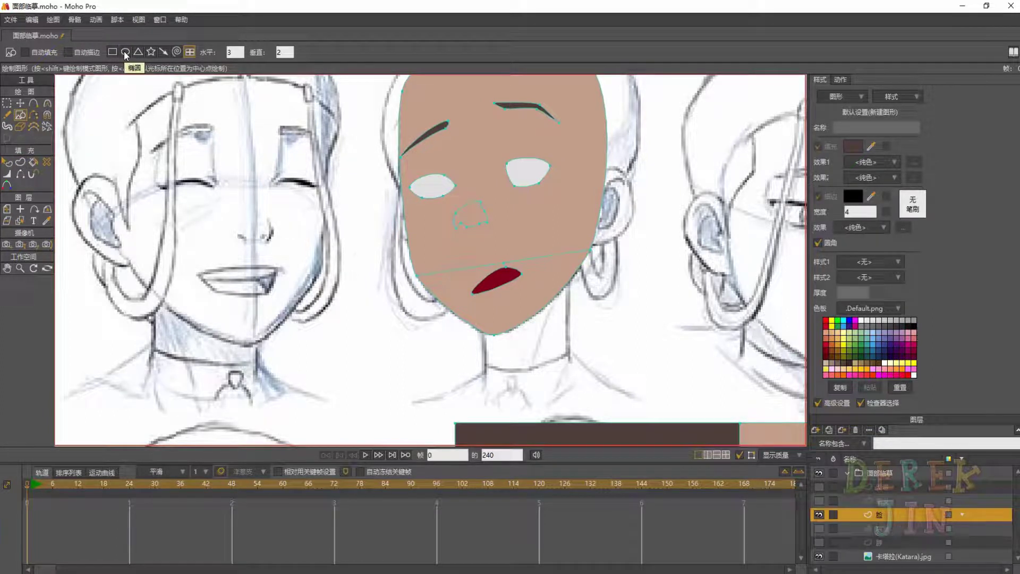
click(820, 515)
click(820, 515)
click(820, 515)
click(820, 515)
drag(463, 223, 457, 287)
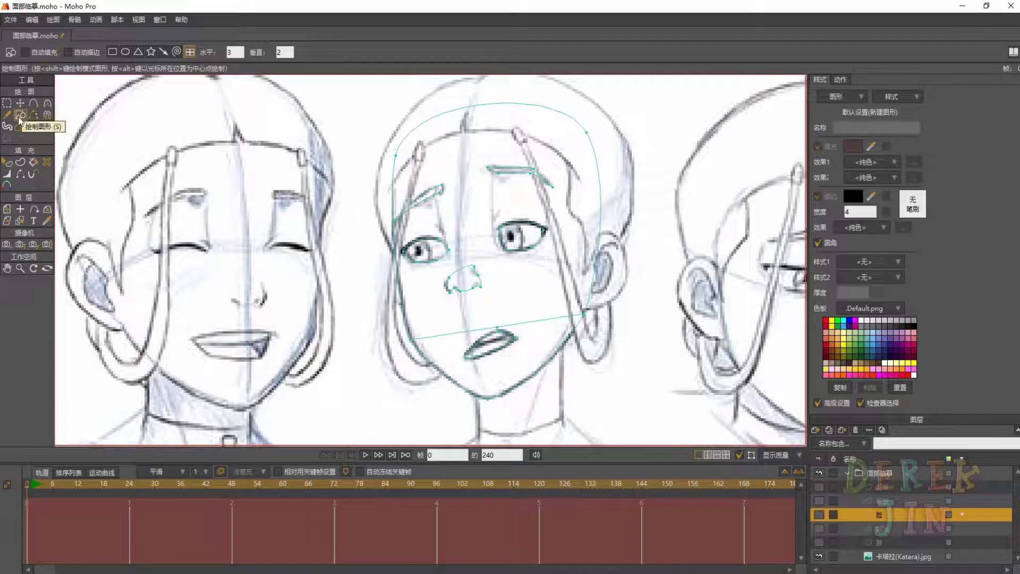
Draw an unfilled ellipse over the iris of the second face's left-hand eye
click(125, 52)
scroll(407, 217, up, 3)
scroll(407, 217, up, 5)
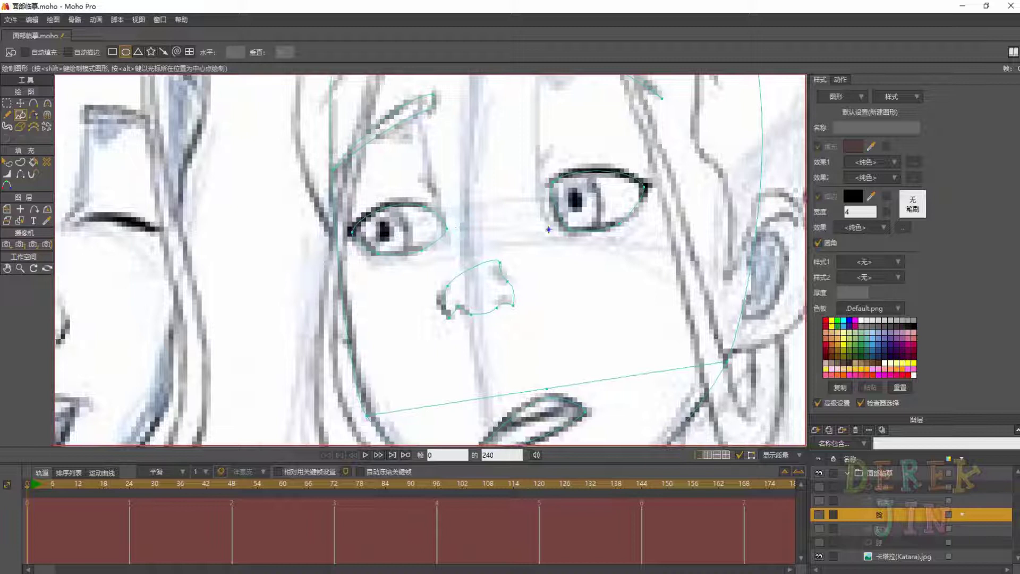
drag(307, 182, 377, 256)
drag(375, 328, 369, 328)
Move and narrow the new ellipse to fit the sketched iris
key(t)
drag(342, 221, 345, 234)
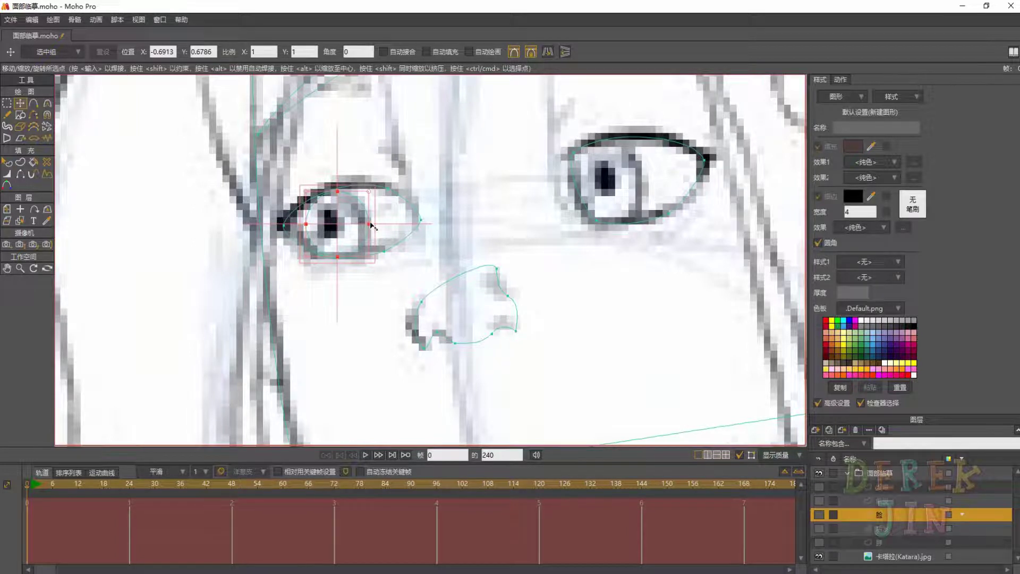
drag(369, 224, 342, 224)
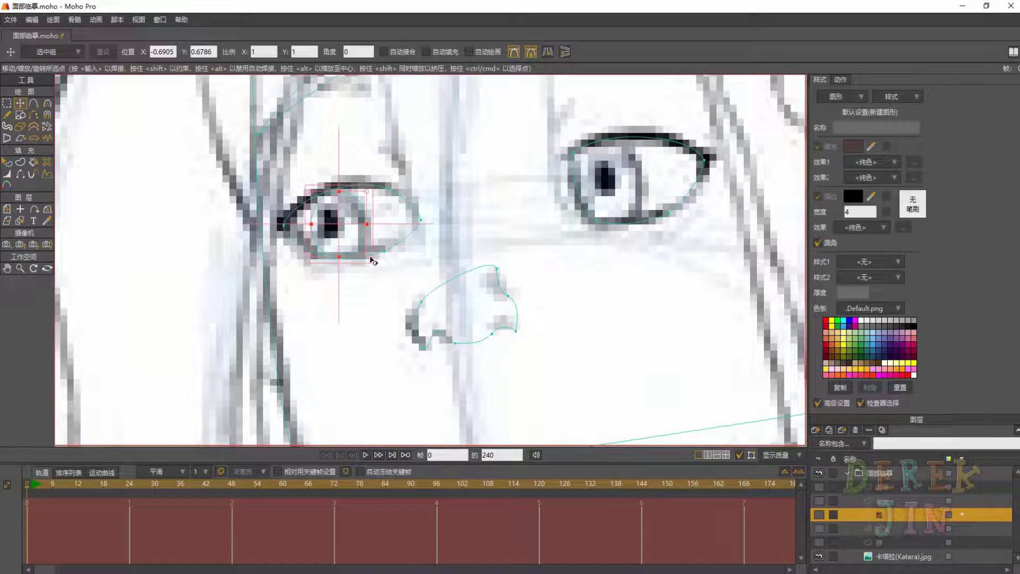
drag(370, 262, 377, 271)
drag(337, 217, 336, 217)
Duplicate the iris ellipse and shrink the copy over the sketched pupil
drag(343, 235, 328, 218)
key(ctrl+c)
key(ctrl+v)
scroll(341, 231, down, 1)
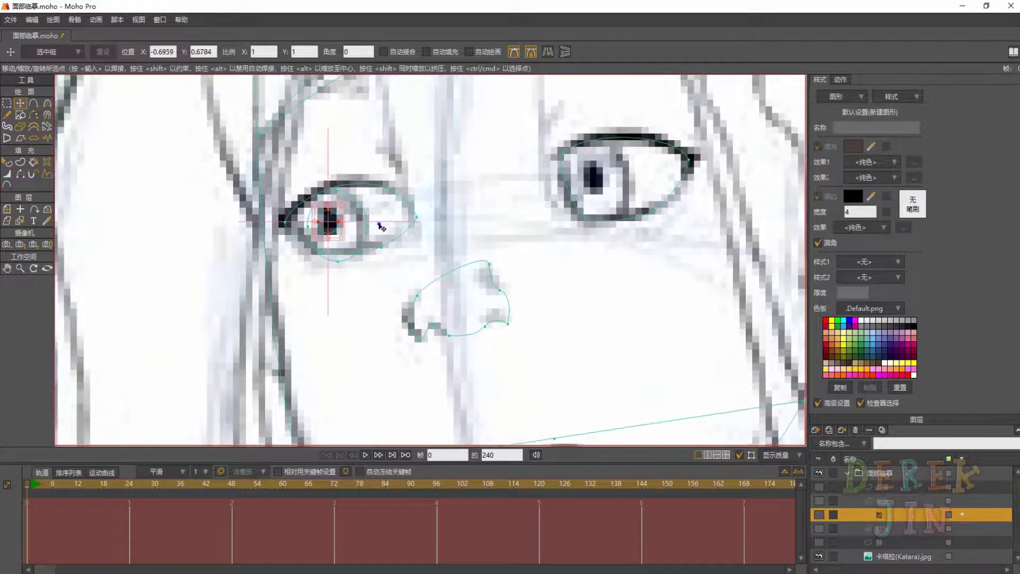
scroll(380, 227, down, 1)
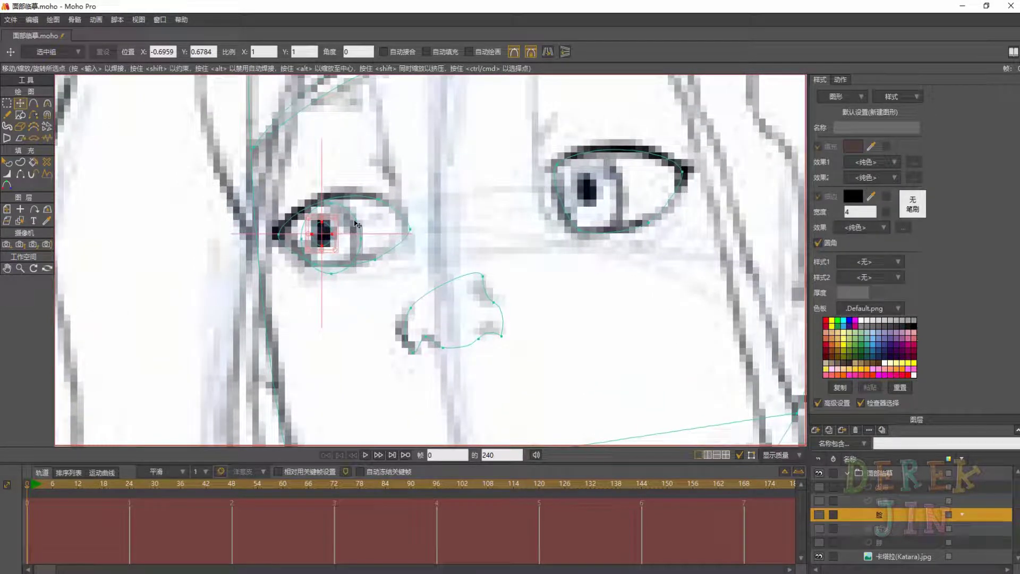
Select the iris and pupil ellipses together and place a copy of them over the other eye's iris
key(g)
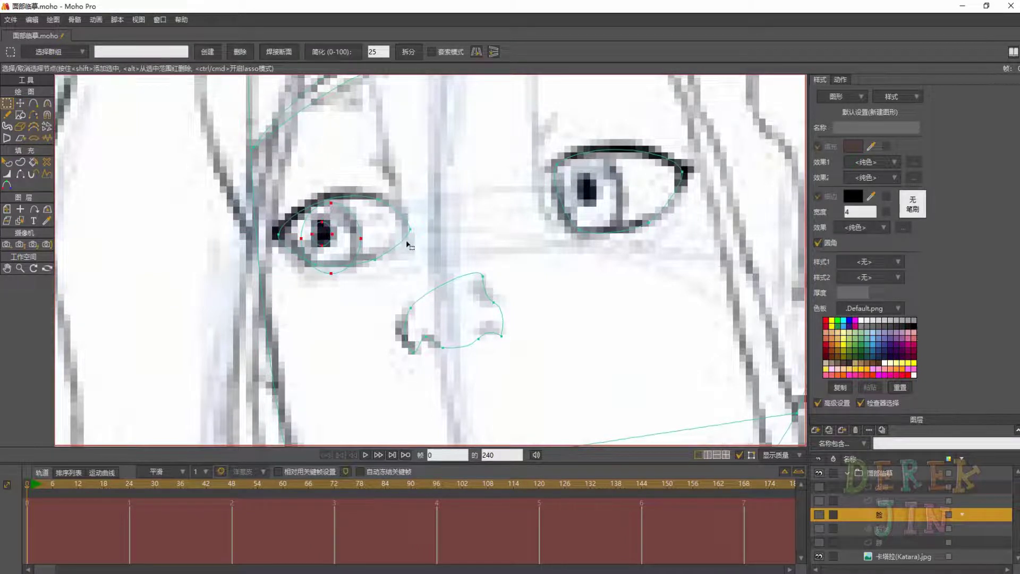
key(t)
drag(333, 232, 589, 208)
mouse_move(501, 256)
mouse_down()
mouse_move(538, 261)
mouse_move(489, 253)
mouse_up()
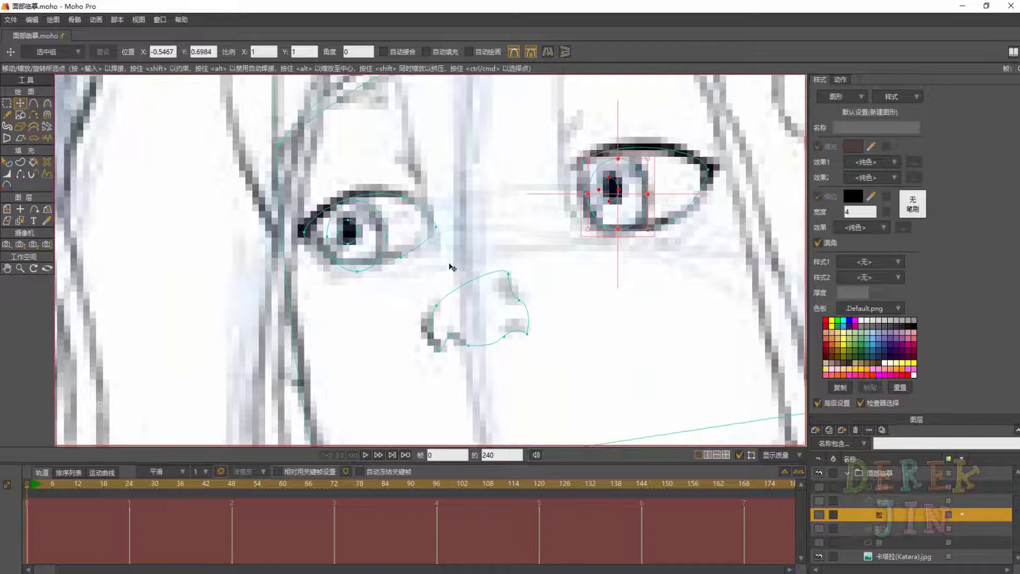
Draw a closed rounded curve that overlaps the second face's mouth opening and extends below the lower lip using the Add Point tool
scroll(514, 241, down, 4)
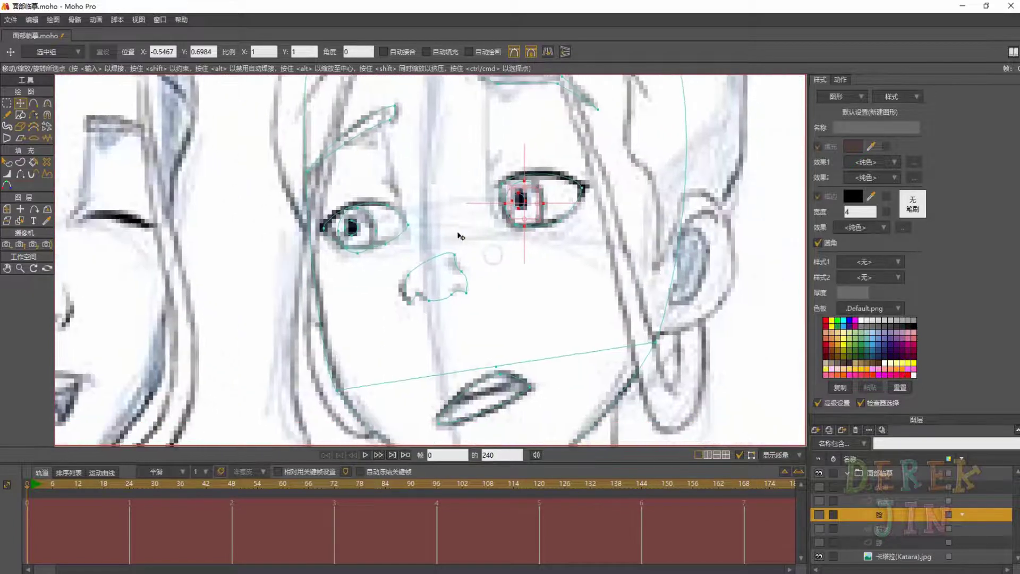
drag(507, 292, 486, 203)
scroll(446, 280, up, 2)
drag(436, 298, 413, 246)
scroll(416, 249, down, 3)
scroll(423, 278, up, 3)
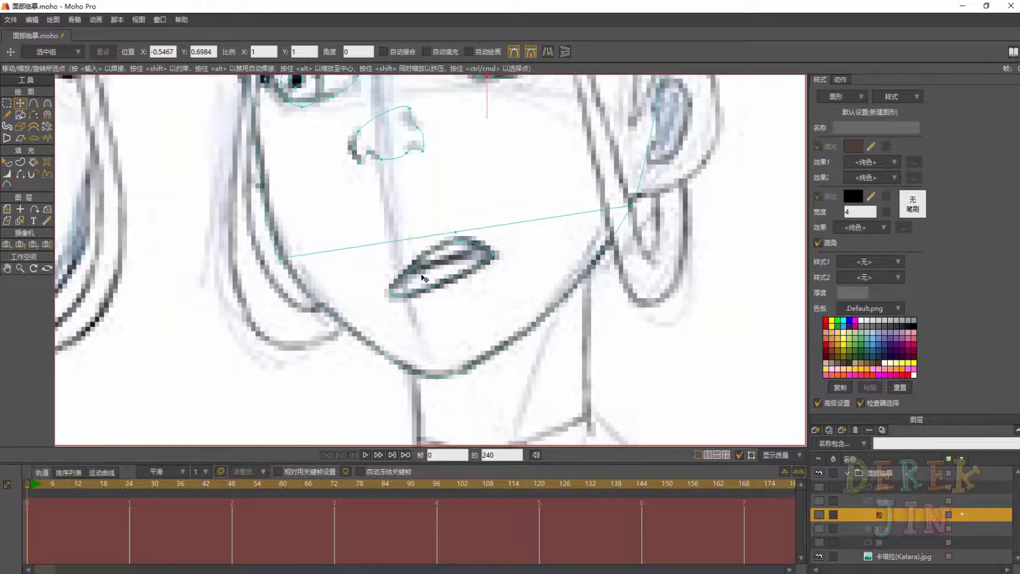
scroll(424, 278, up, 2)
key(a)
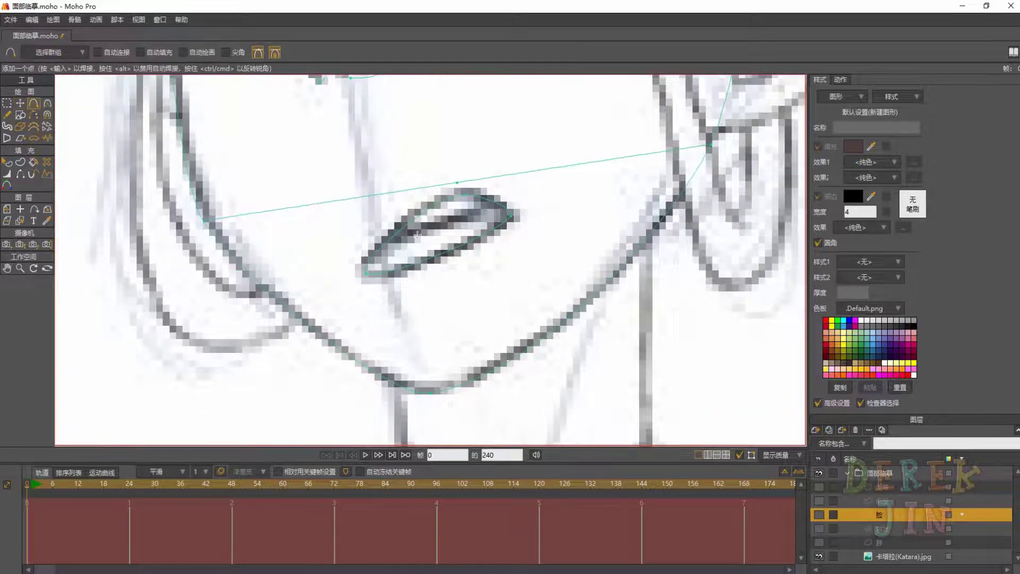
mouse_move(404, 241)
mouse_down()
mouse_move(410, 225)
mouse_move(453, 302)
mouse_move(513, 256)
mouse_move(488, 200)
mouse_move(412, 239)
mouse_up()
click(399, 239)
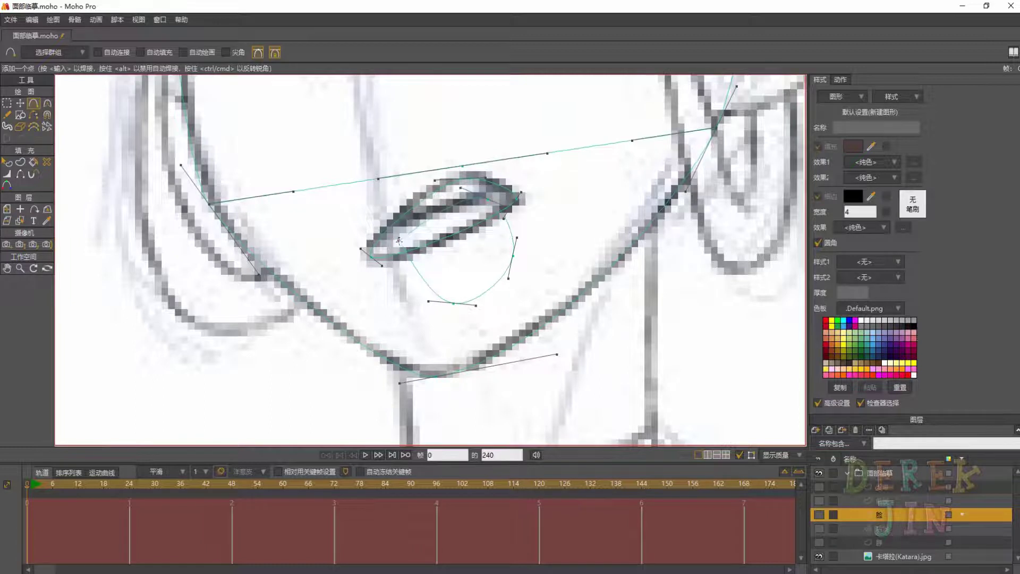
key(Return)
key(g)
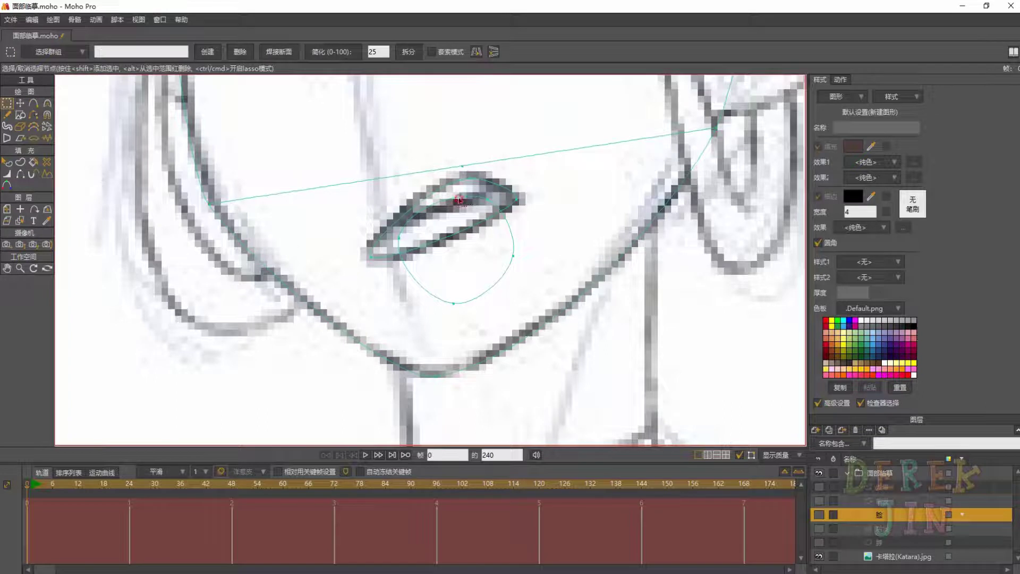
Reduce the tongue curve's curvature and reposition its side and bottom points to narrow the shape
key(c)
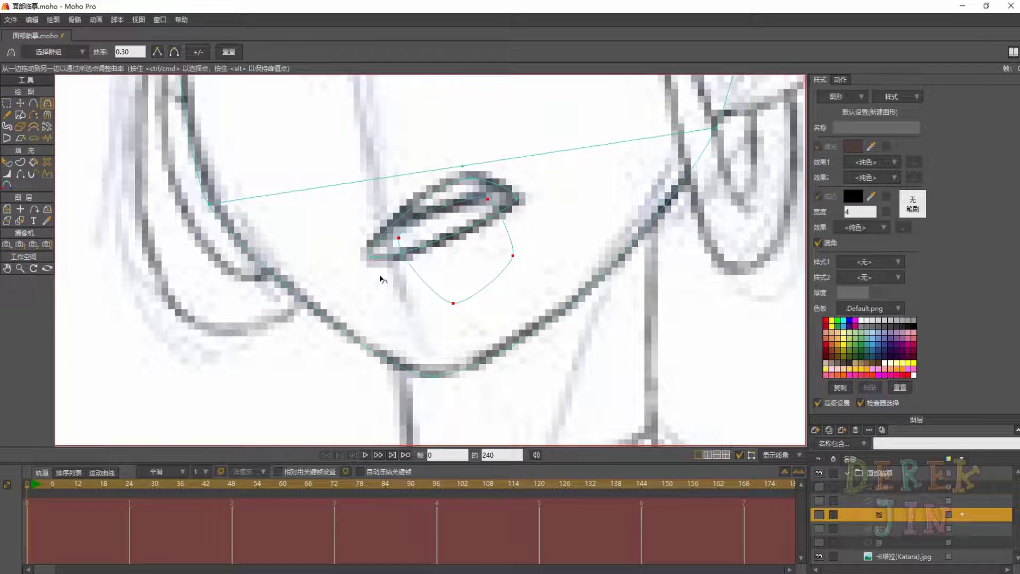
key(t)
drag(473, 282, 444, 298)
scroll(442, 267, up, 1)
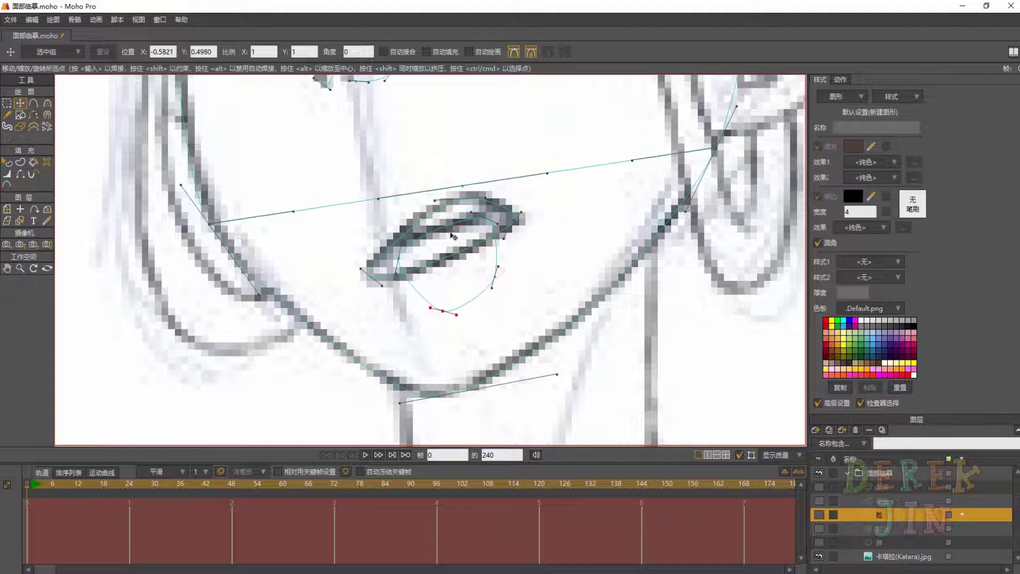
scroll(461, 234, up, 1)
Draw a closed four-point curve for the upper teeth that overlaps the mouth opening and extends above the upper lip
key(a)
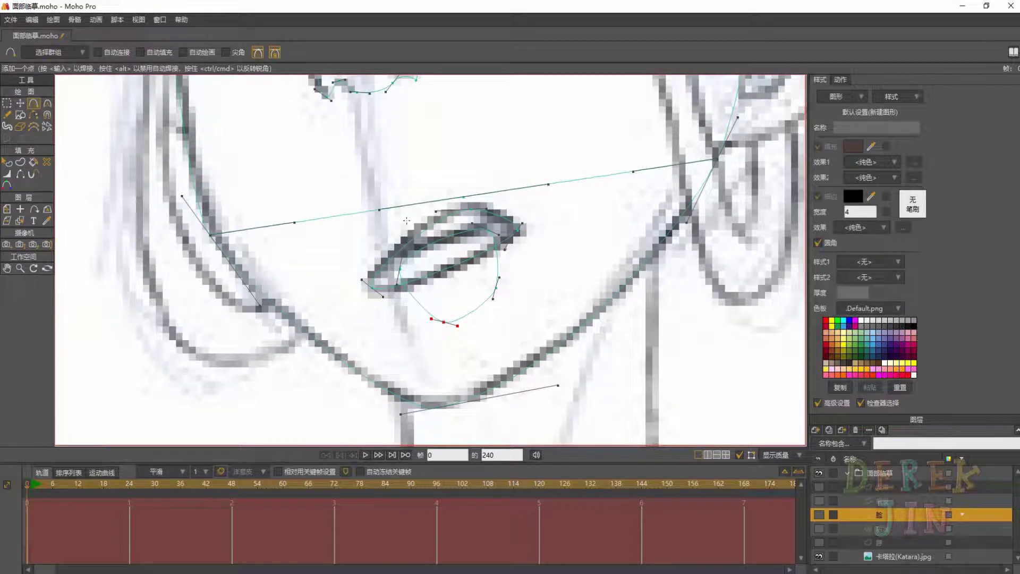
drag(398, 222, 416, 248)
drag(498, 211, 474, 181)
drag(417, 215, 396, 220)
key(Return)
drag(465, 215, 466, 229)
Straighten the upper-teeth curve's segments and reposition its points around the upper lip
scroll(467, 229, up, 1)
key(g)
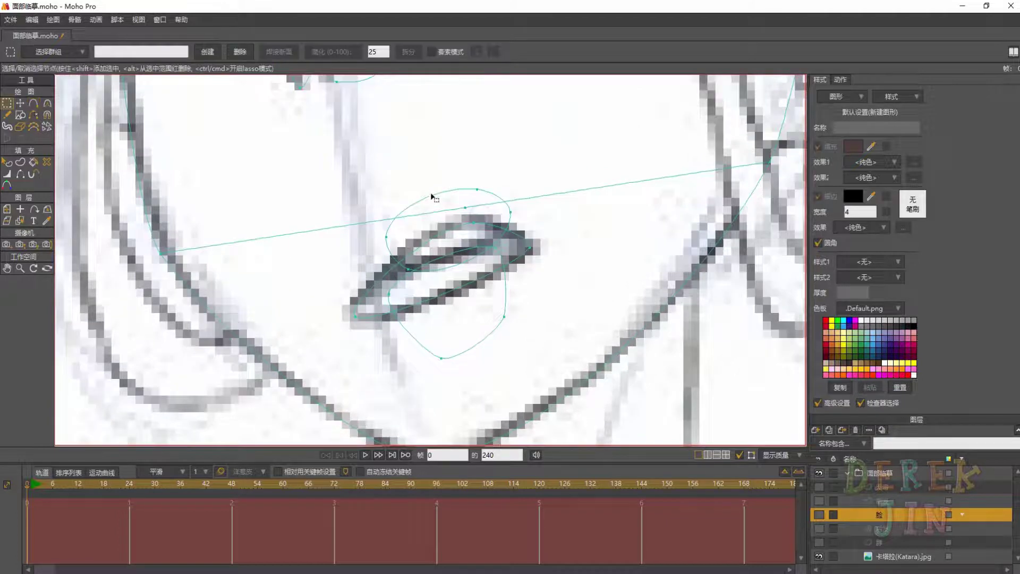
key(c)
drag(384, 209, 241, 323)
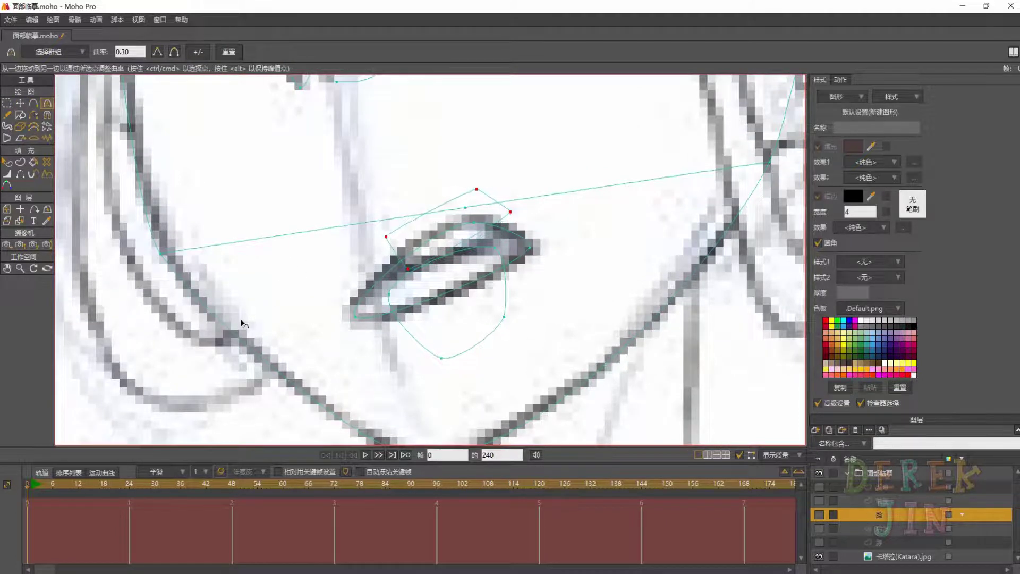
key(t)
drag(436, 230, 432, 233)
drag(508, 189, 510, 209)
drag(480, 286, 466, 247)
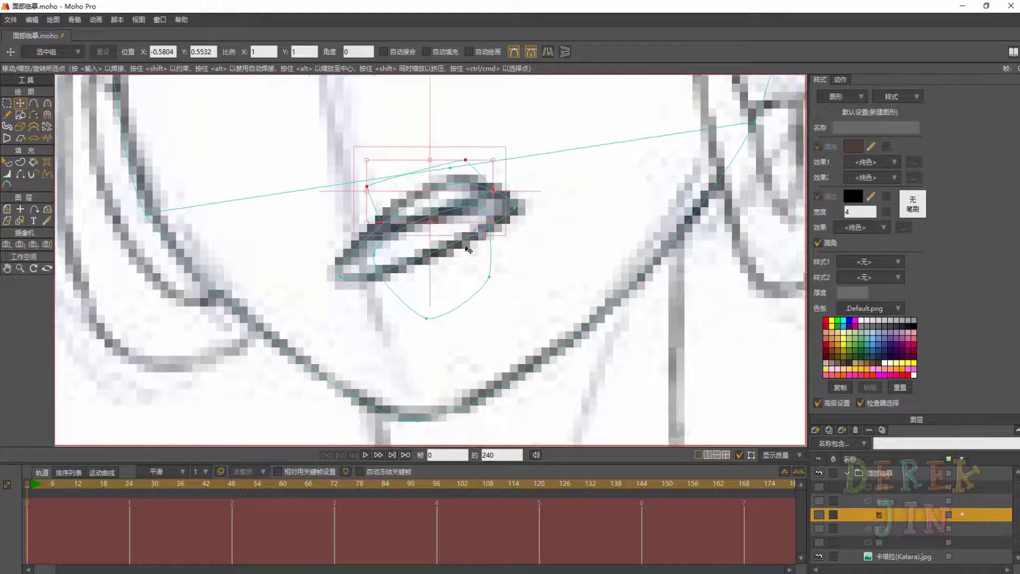
Make the face layer visible again to show the colour fills with the new curves
scroll(468, 249, down, 3)
scroll(452, 255, up, 3)
scroll(451, 276, down, 3)
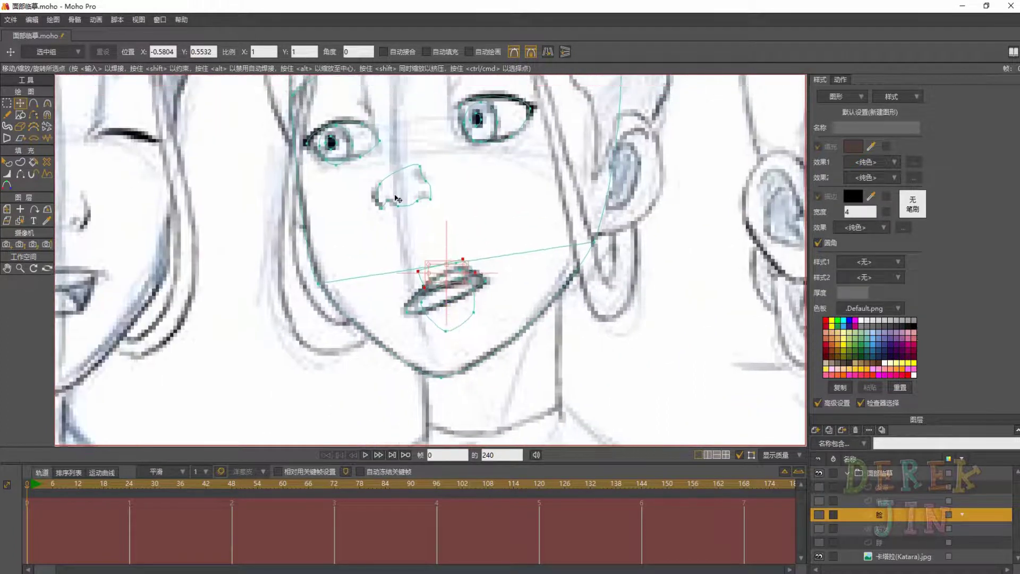
drag(404, 133, 411, 157)
click(465, 222)
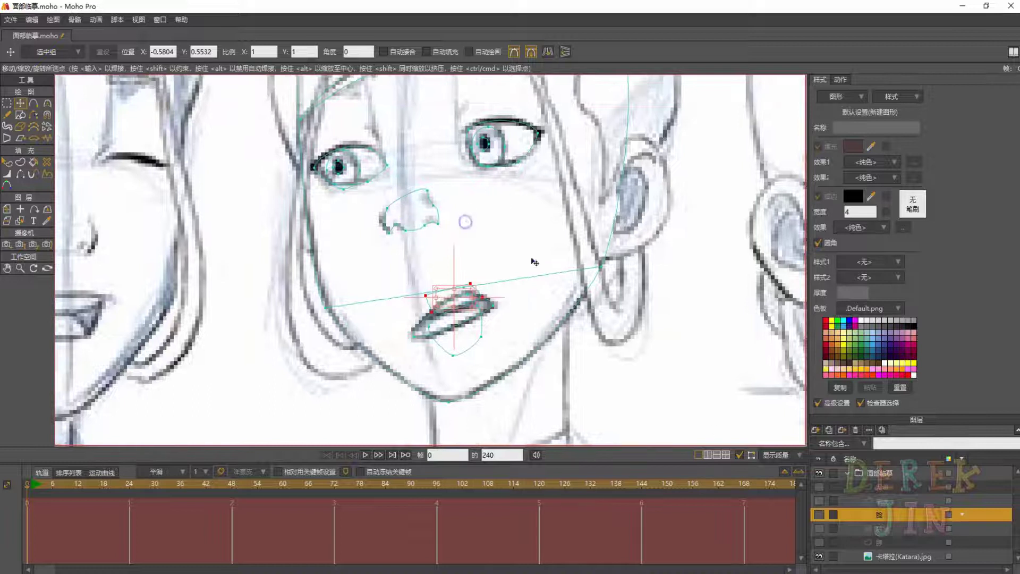
click(819, 515)
scroll(399, 256, up, 4)
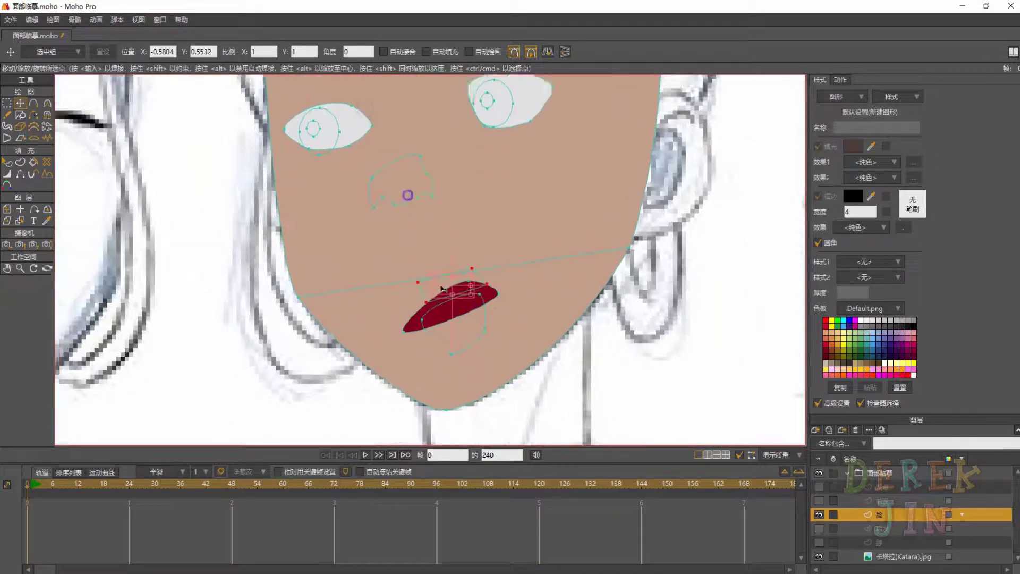
scroll(398, 256, up, 3)
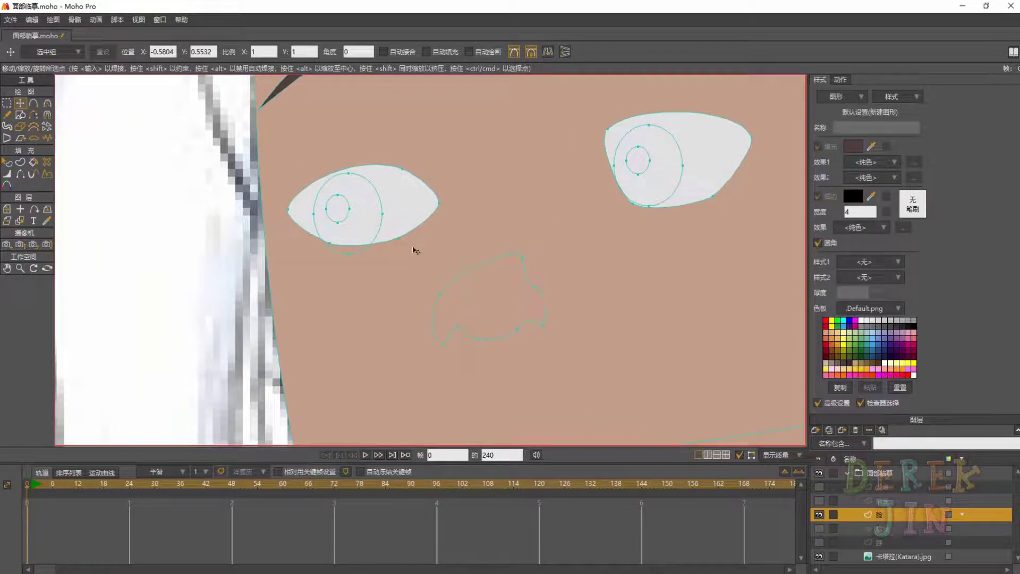
Sample the blue swatch as the fill colour for the irises
double_click(375, 189)
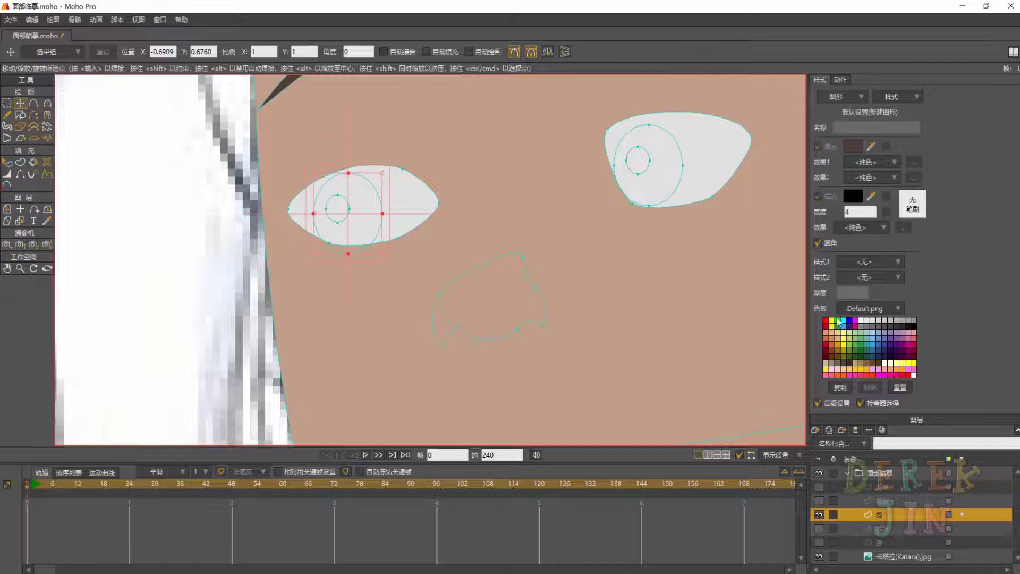
scroll(617, 249, down, 6)
scroll(649, 353, down, 8)
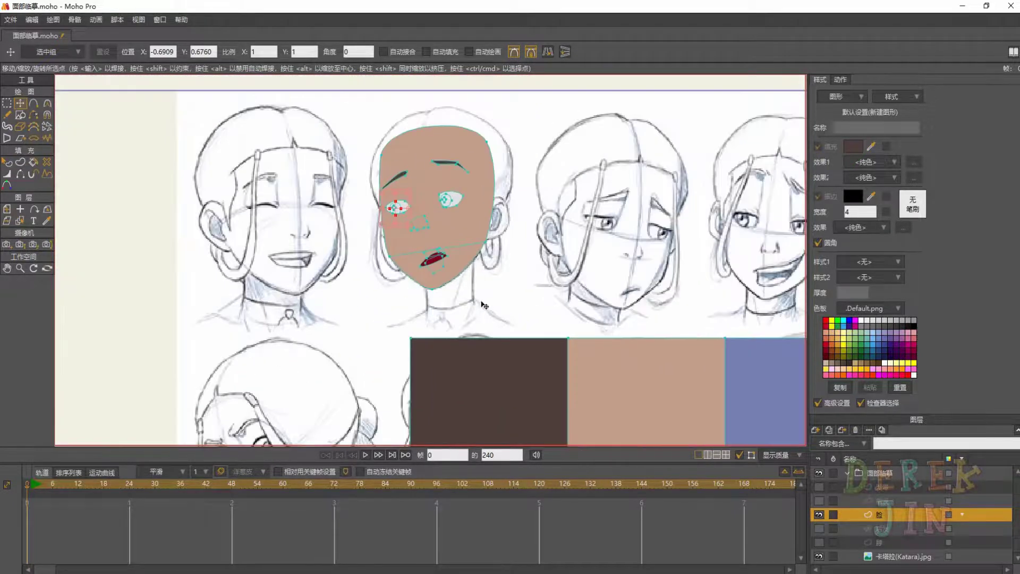
drag(550, 309, 452, 287)
drag(591, 301, 575, 276)
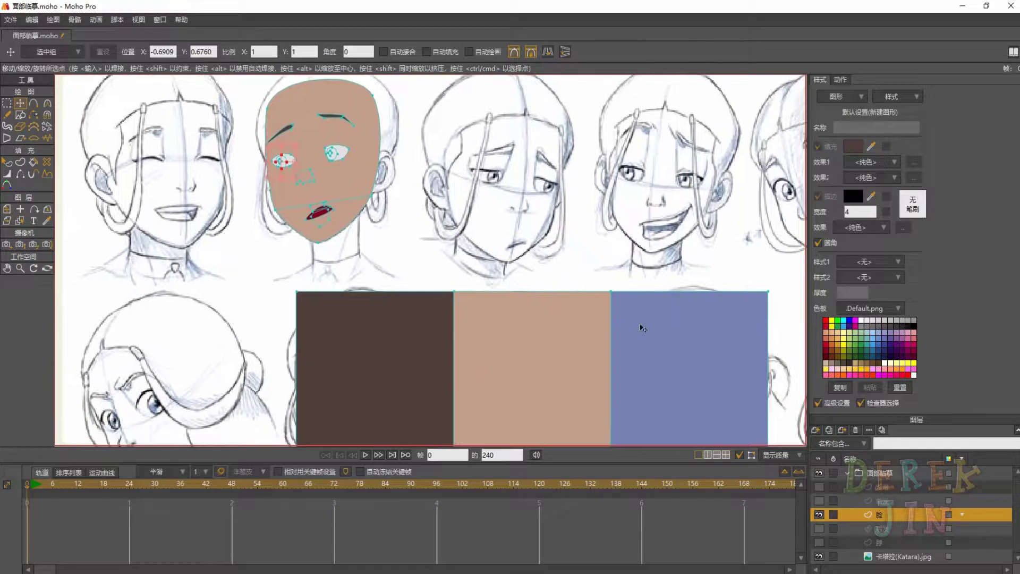
key(d)
click(688, 335)
Create blue fill shapes from the iris ellipses of both eyes on the second face
drag(478, 210, 596, 279)
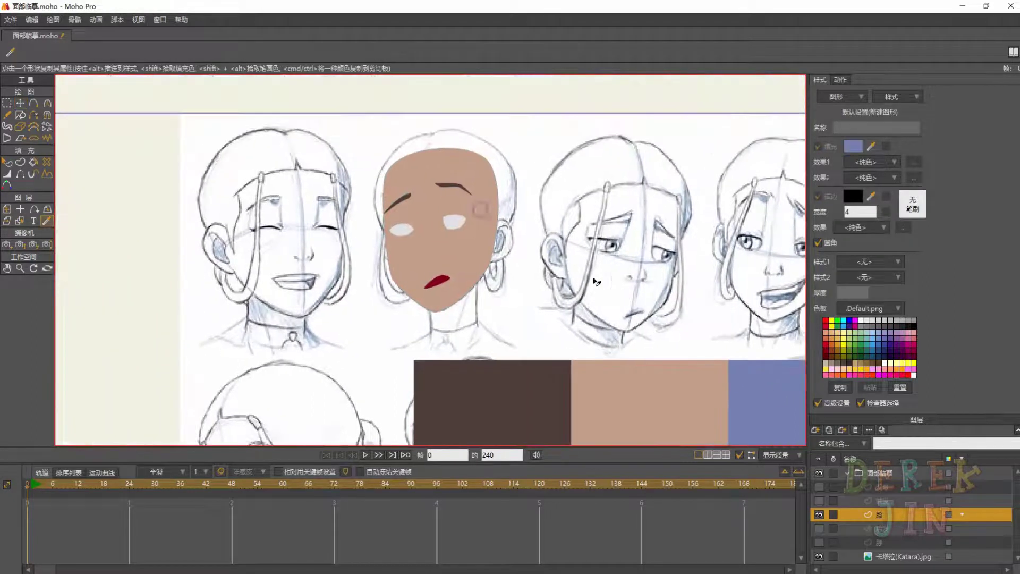
scroll(502, 271, up, 6)
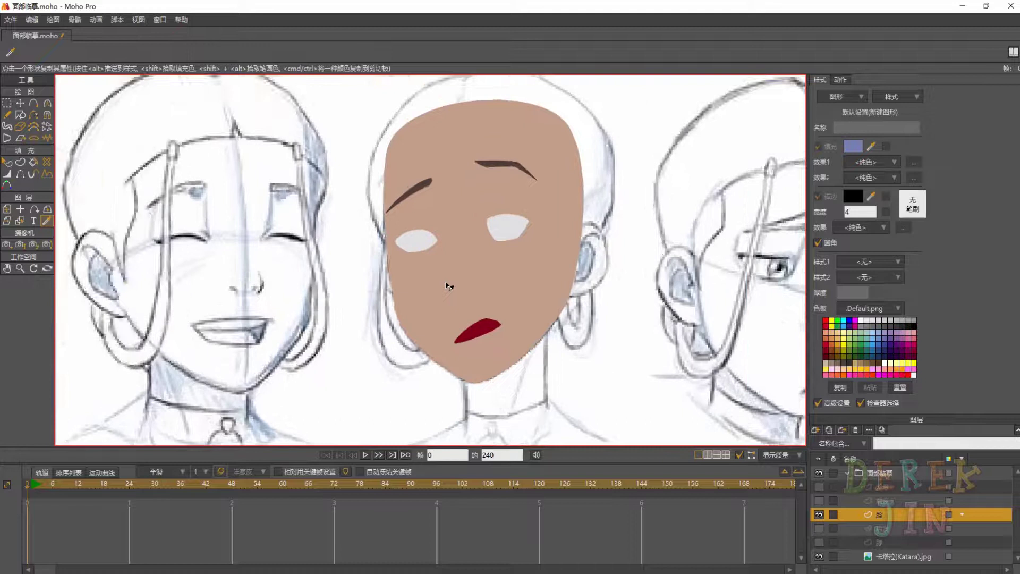
key(u)
scroll(414, 247, up, 3)
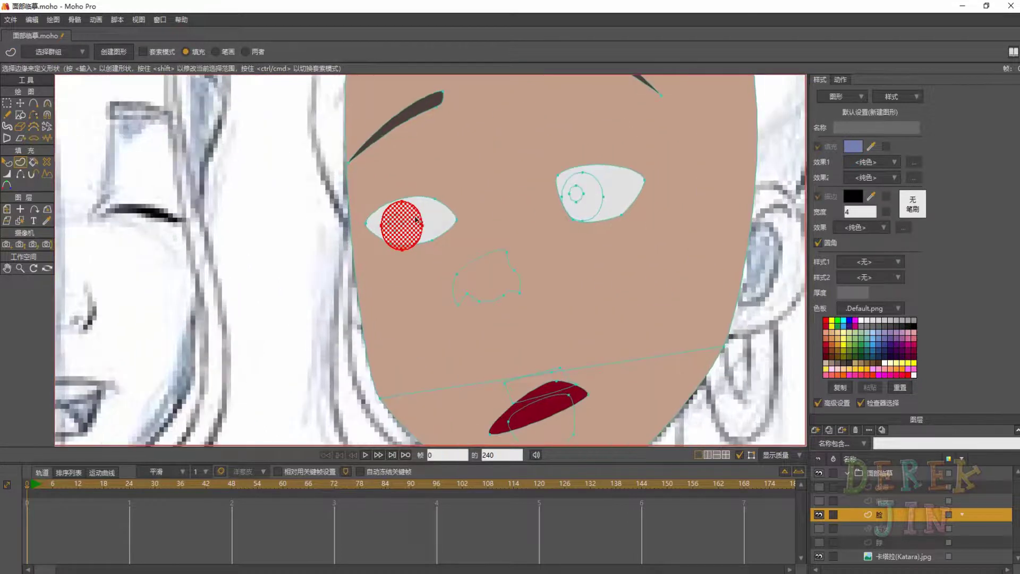
scroll(417, 219, up, 2)
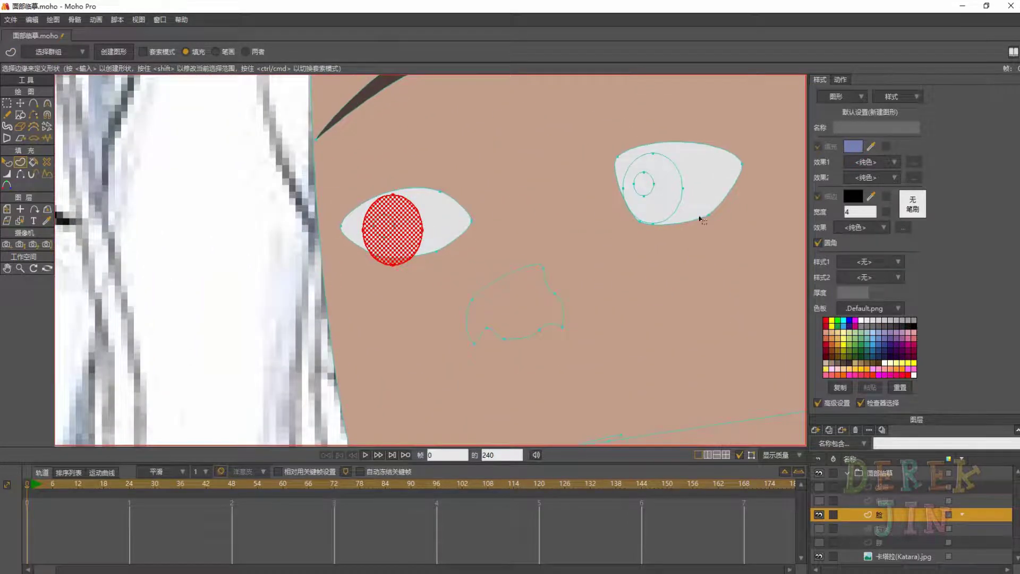
key(Return)
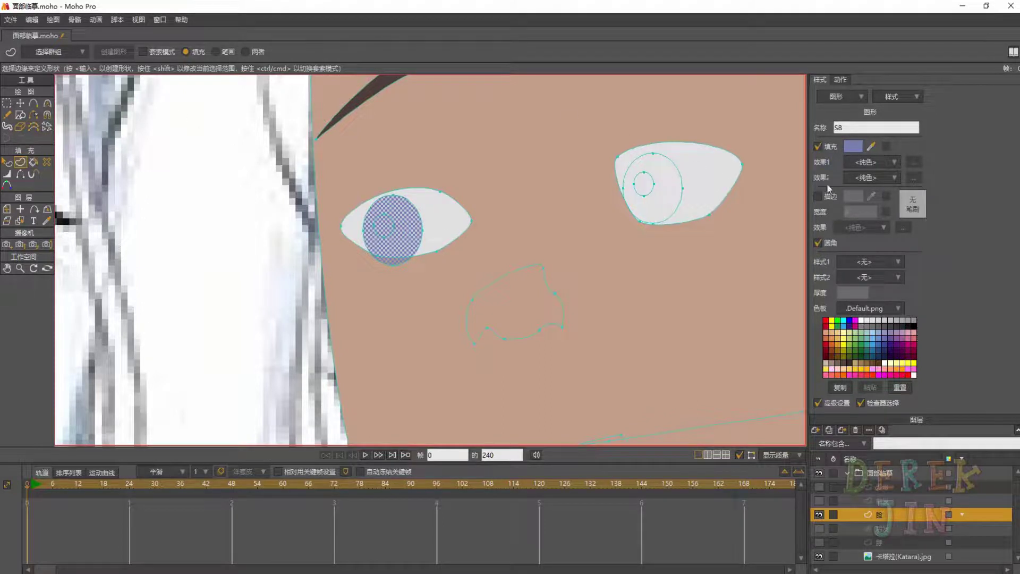
drag(538, 211, 471, 213)
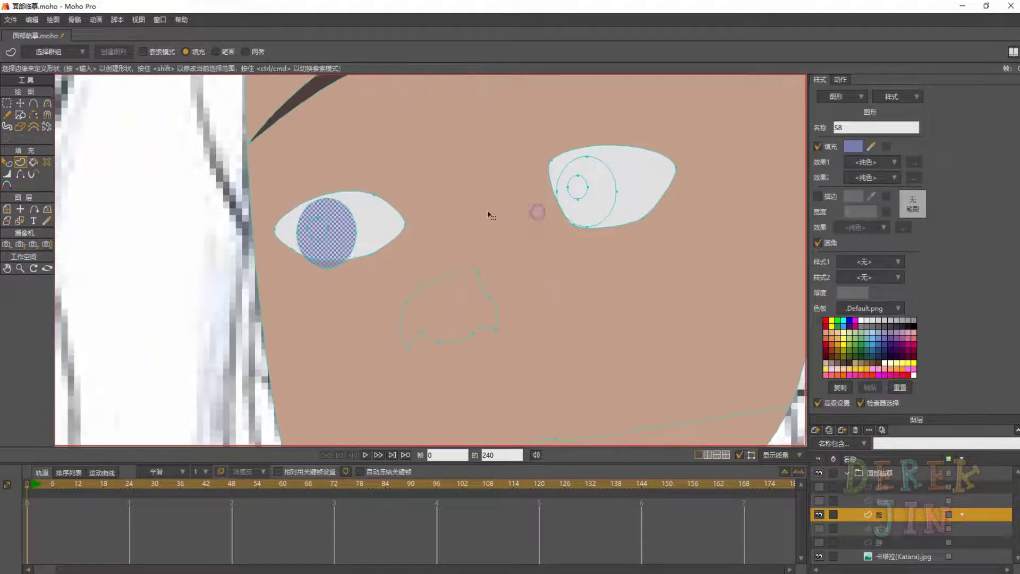
click(610, 169)
key(Return)
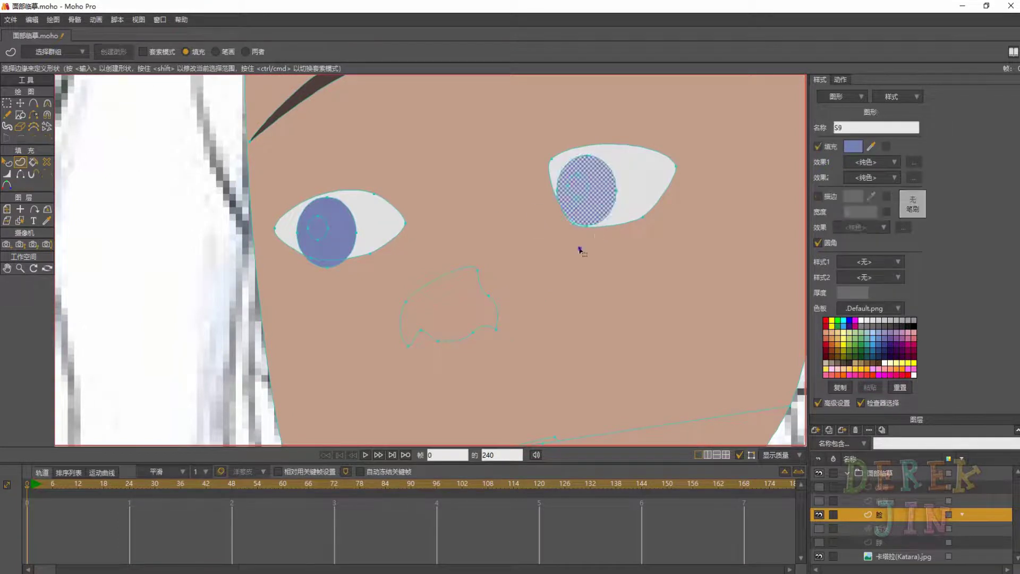
Create black fill shapes from the pupil ellipses inside both blue irises
drag(580, 250, 579, 224)
scroll(573, 235, down, 2)
scroll(450, 232, up, 3)
scroll(375, 222, up, 1)
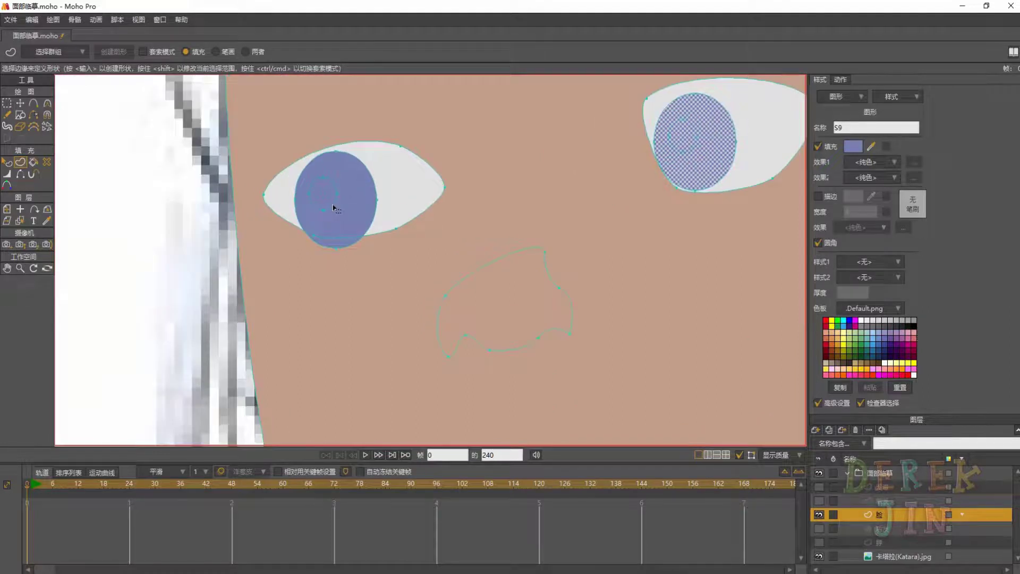
click(340, 208)
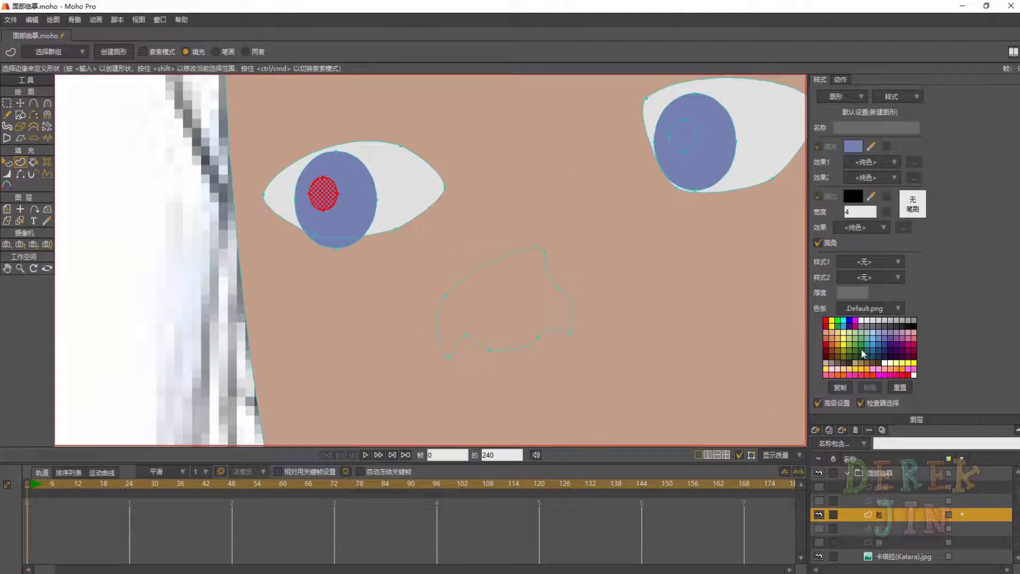
click(914, 326)
key(Return)
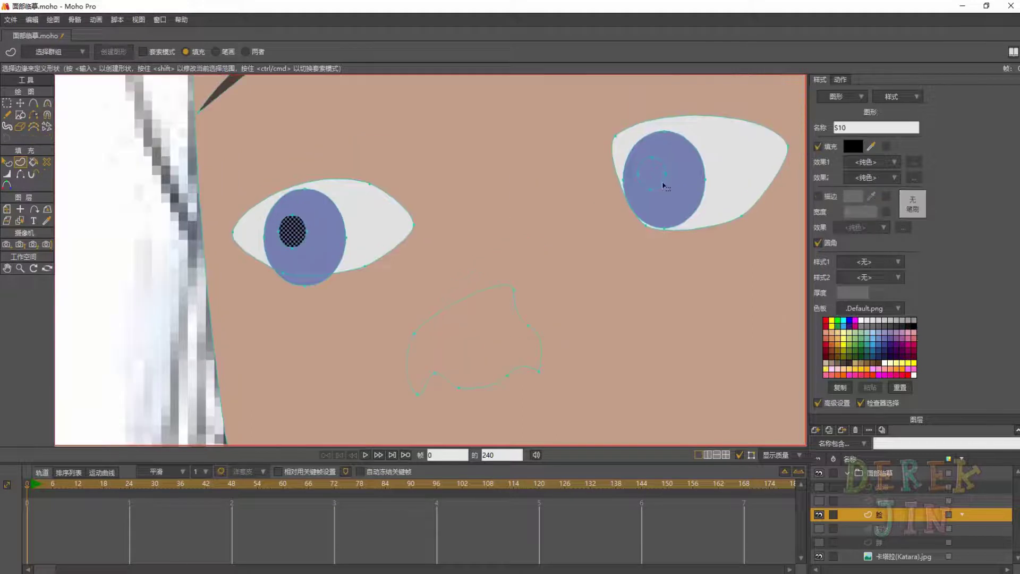
click(646, 192)
key(Return)
scroll(567, 237, down, 3)
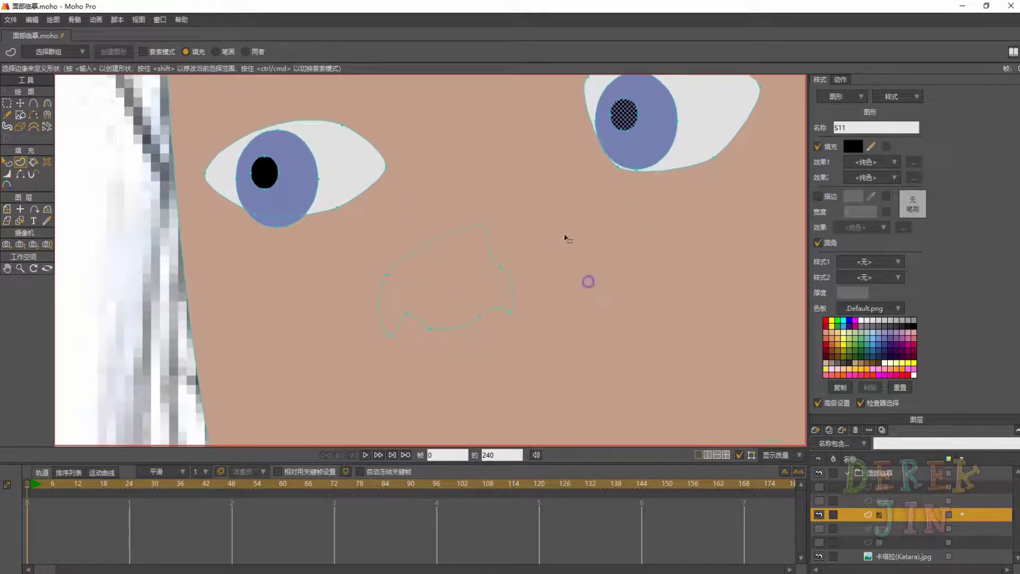
Create a near-white fill shape from the upper-teeth curve over the mouth
drag(454, 237, 429, 260)
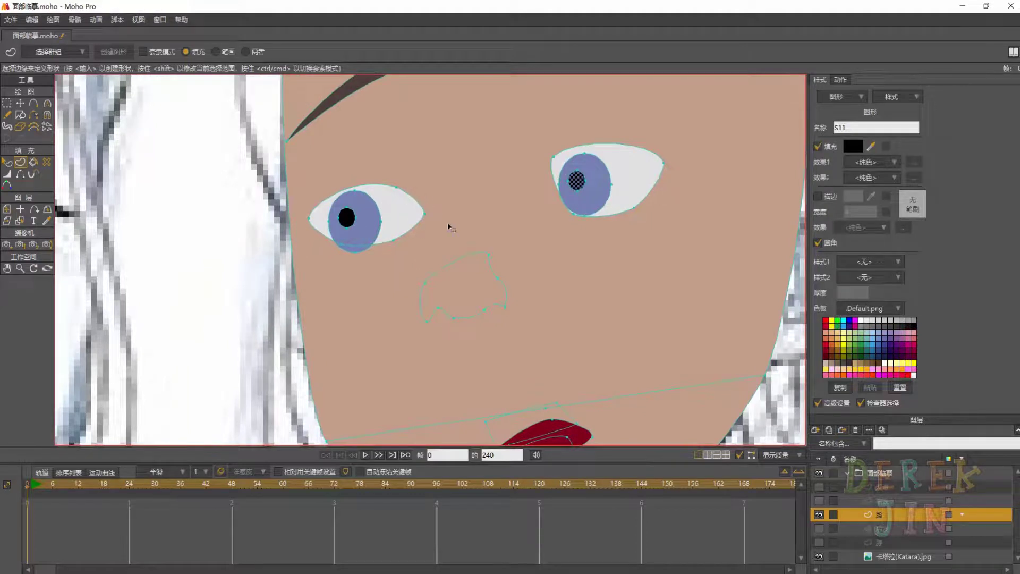
drag(460, 240, 458, 232)
drag(519, 354, 467, 222)
scroll(502, 256, down, 1)
scroll(502, 257, up, 1)
scroll(454, 230, up, 3)
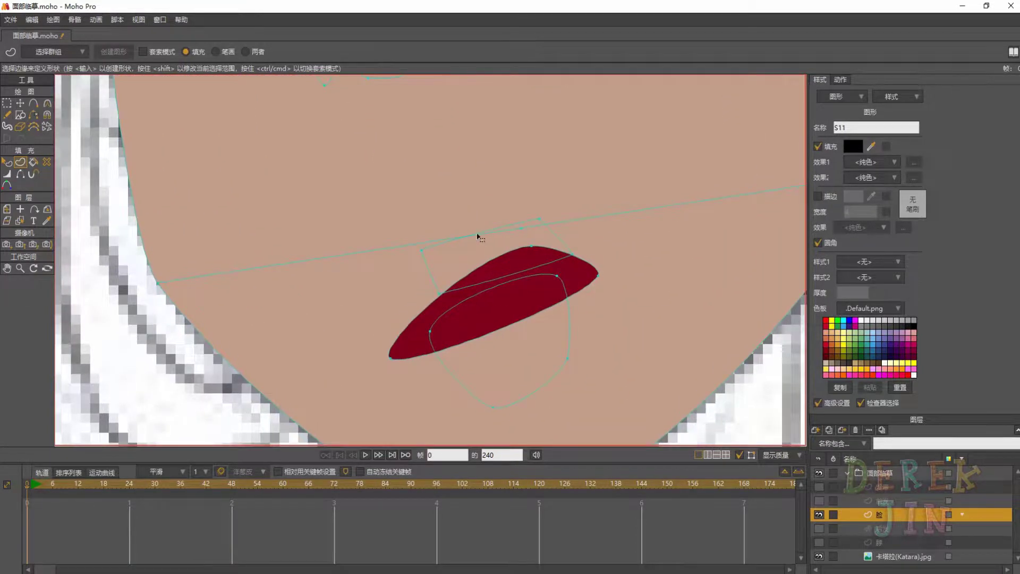
click(479, 234)
click(429, 278)
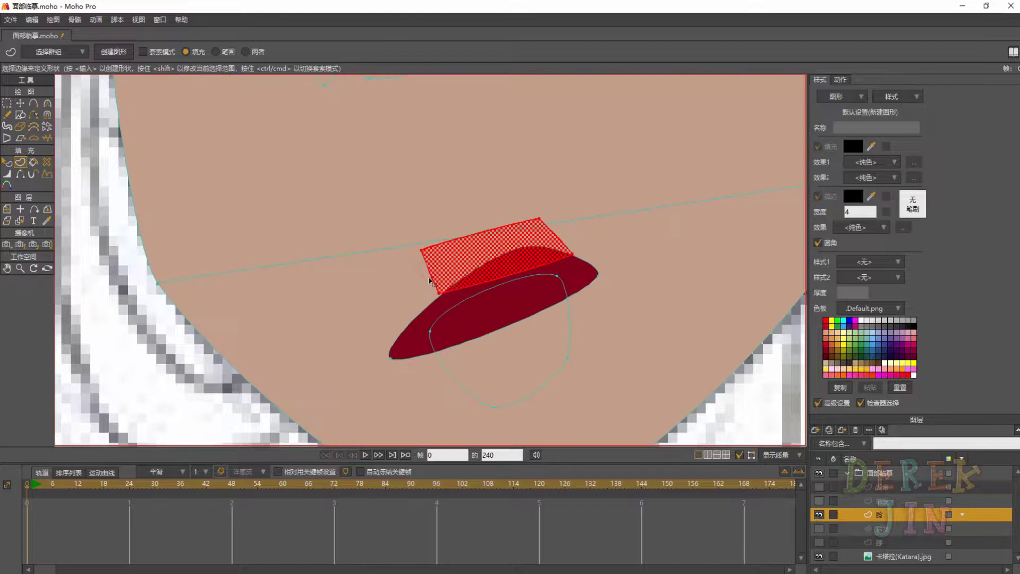
drag(522, 241, 508, 253)
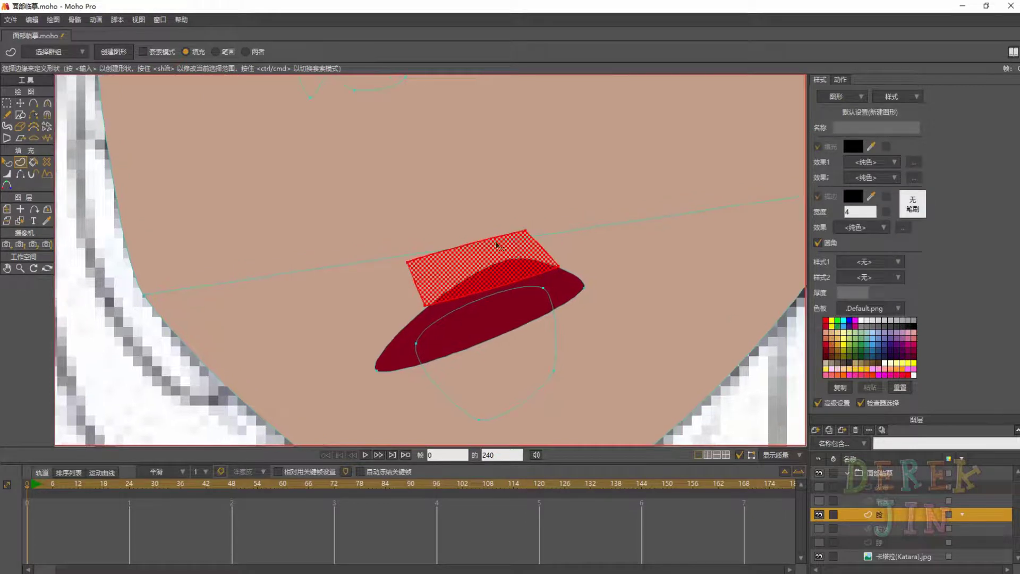
click(867, 321)
key(Return)
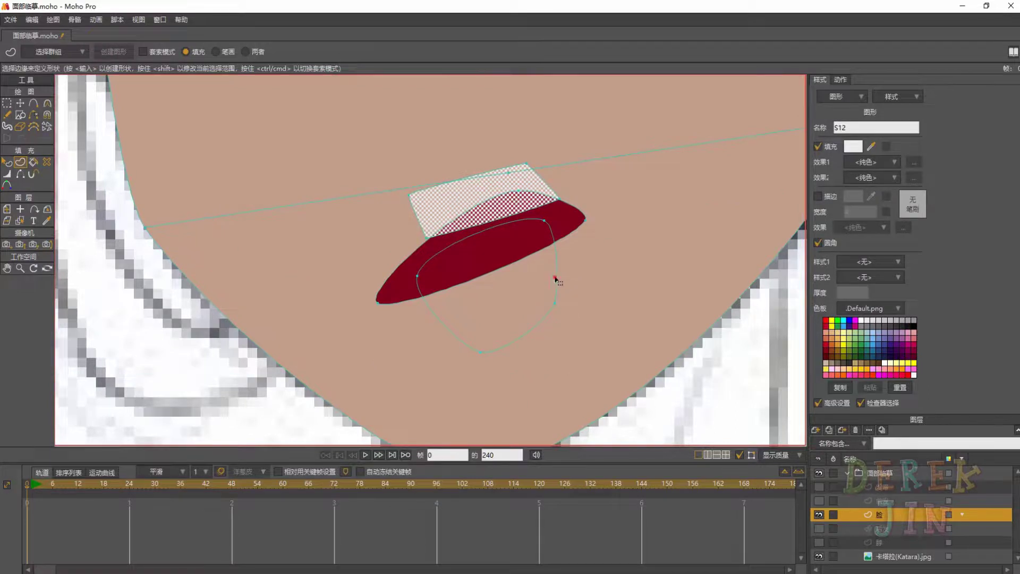
Create a crimson fill shape from the tongue curve that extends below the mouth
click(563, 281)
click(558, 284)
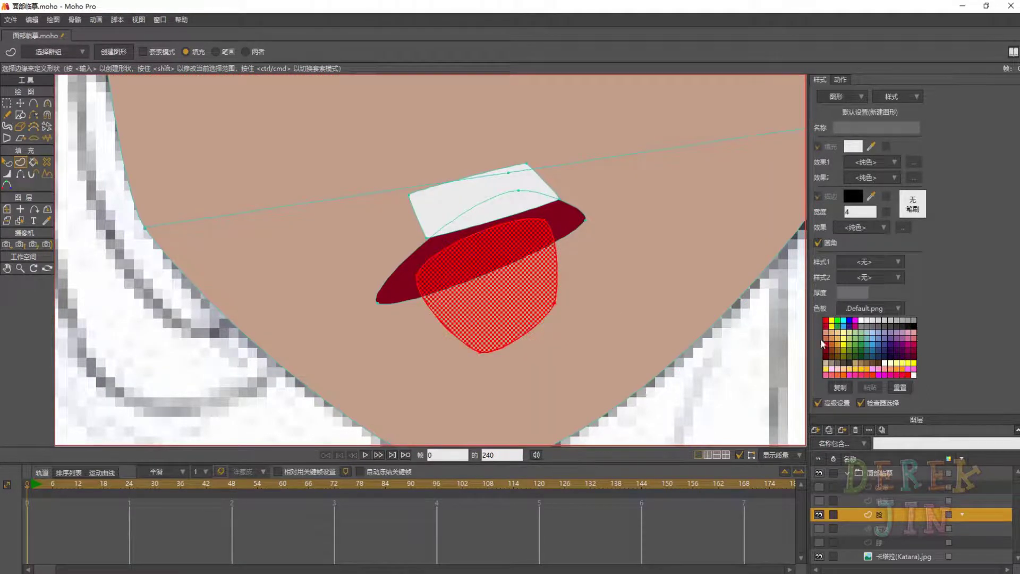
click(826, 321)
key(Return)
click(593, 273)
scroll(592, 277, down, 2)
Clip one eye's blue iris fill to its eye-white shape and select the other eye's pupil fill
key(q)
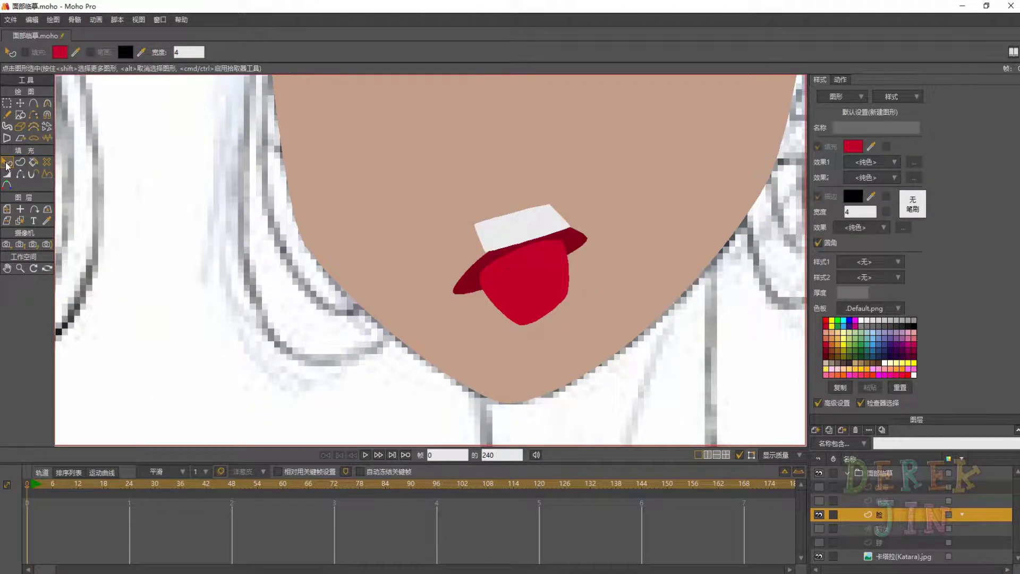
drag(169, 268, 88, 262)
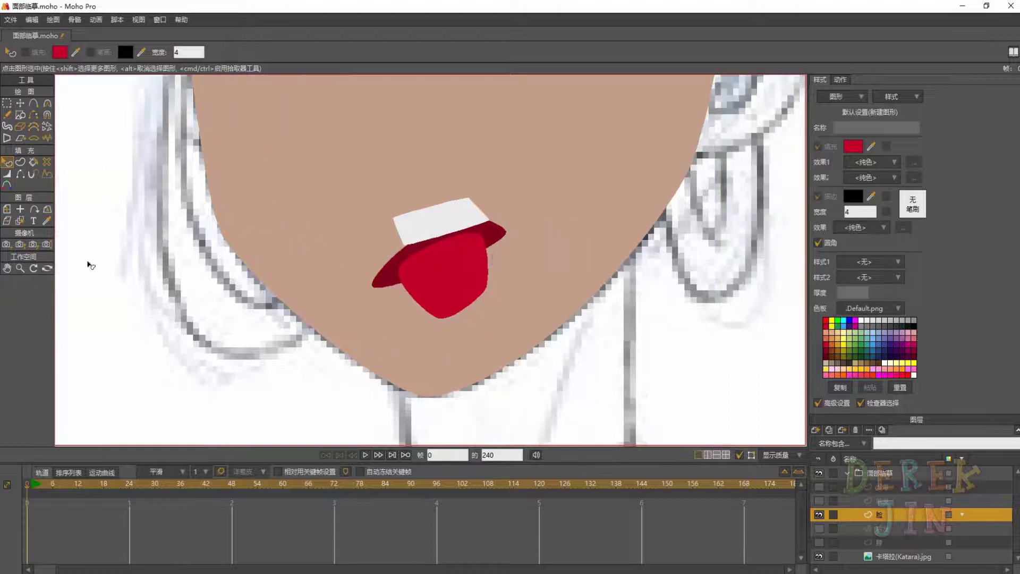
drag(330, 175, 335, 394)
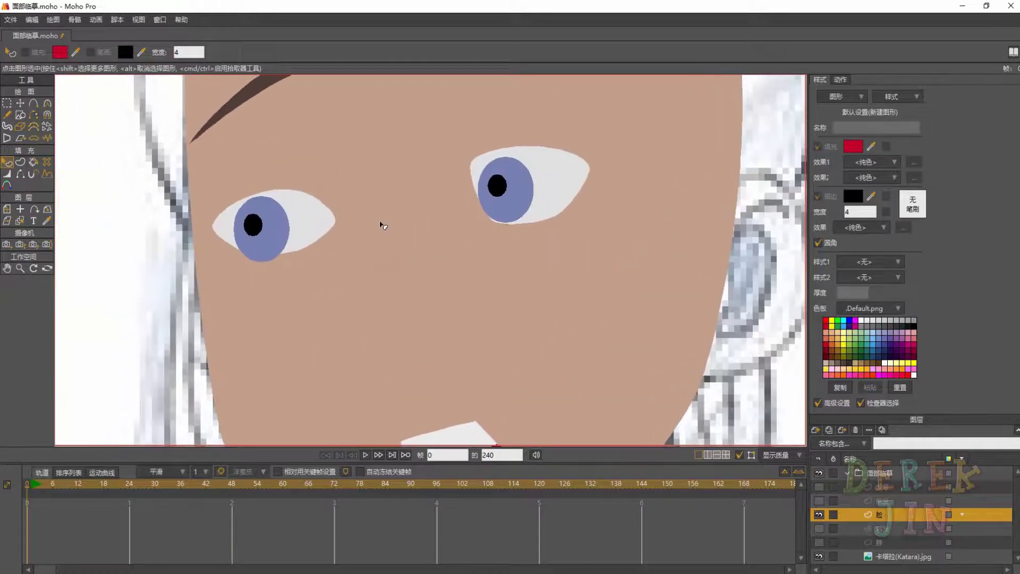
drag(381, 223, 392, 250)
drag(269, 266, 297, 240)
click(318, 237)
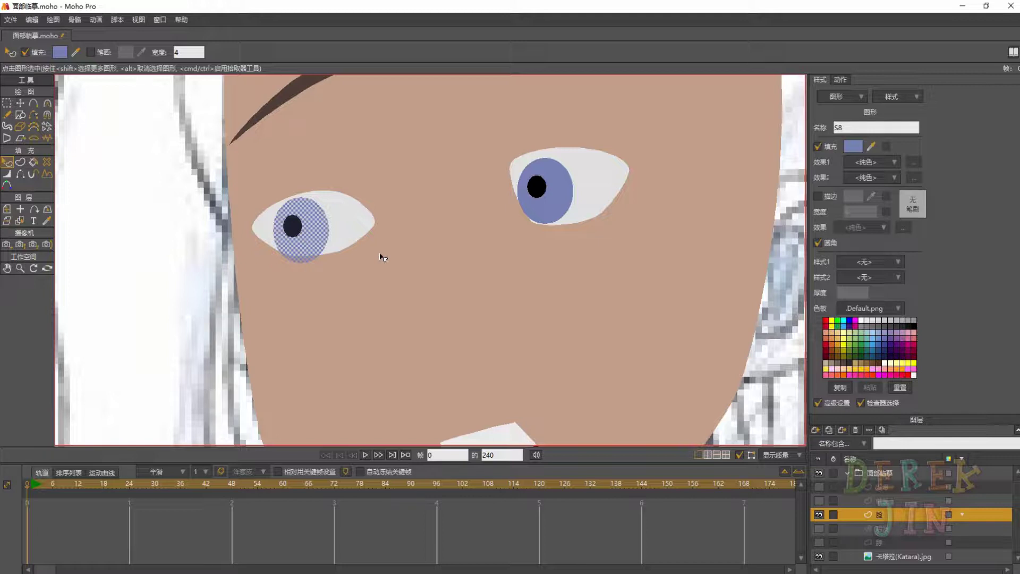
key(Down)
click(533, 191)
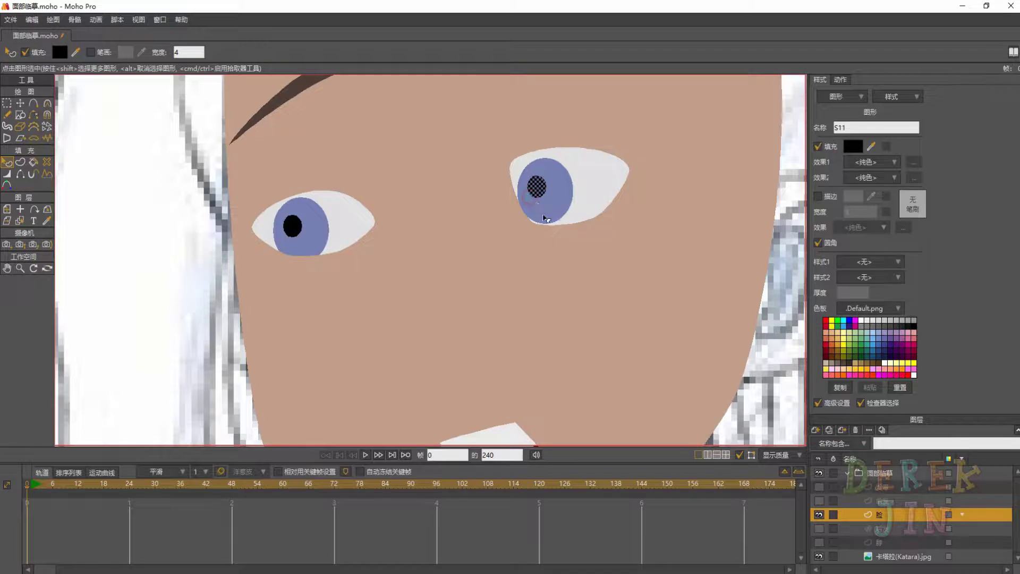
Clip the near-white upper-teeth fill and the crimson tongue fill to the dark red mouth shape
click(545, 218)
click(196, 328)
drag(366, 303, 329, 241)
click(529, 268)
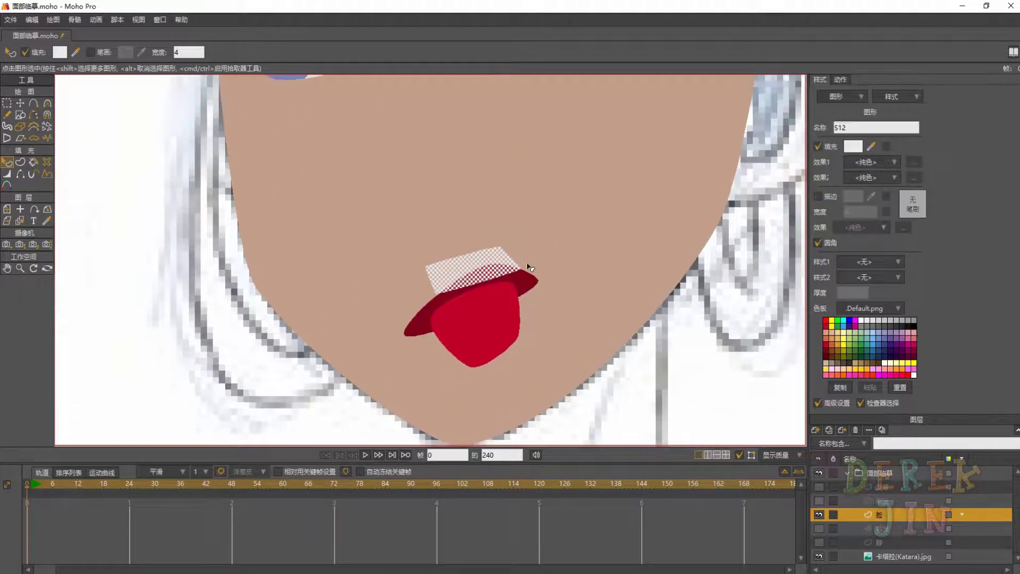
click(528, 334)
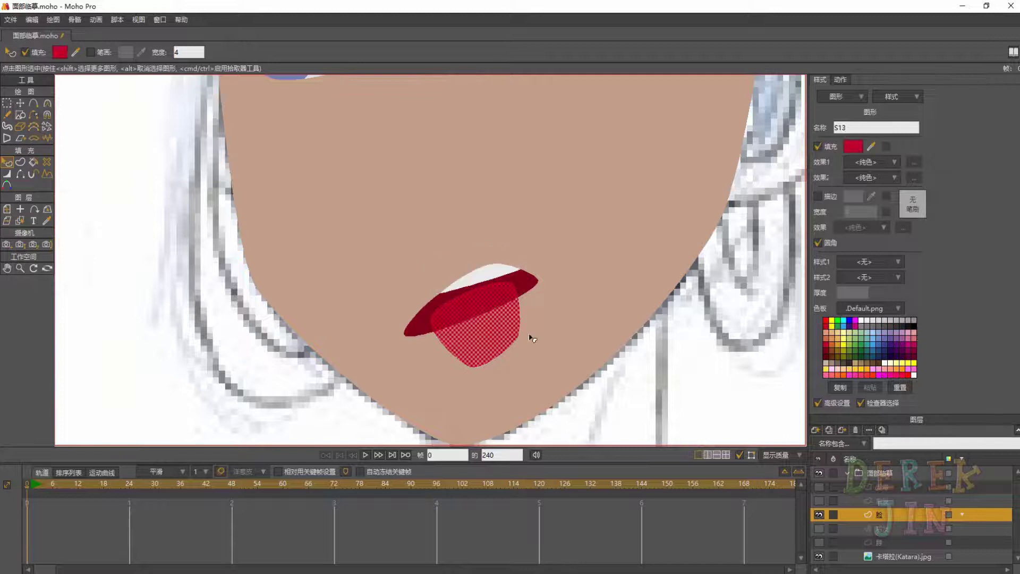
click(529, 334)
scroll(478, 297, down, 6)
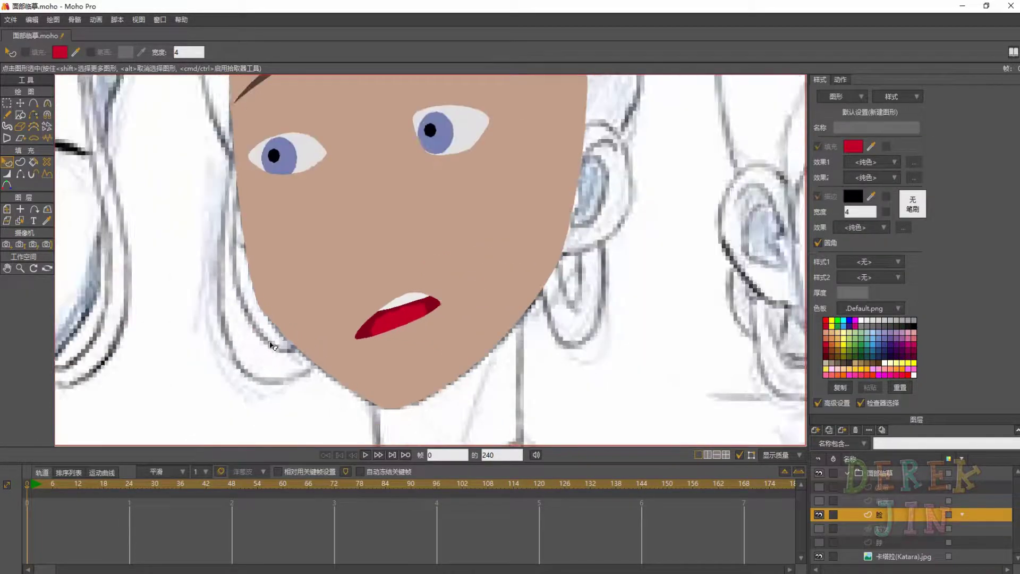
Show the hidden hair strand, front hair, back hair and neck layers together with the coloured face
mouse_move(485, 271)
mouse_down()
mouse_move(485, 247)
mouse_move(483, 260)
mouse_up()
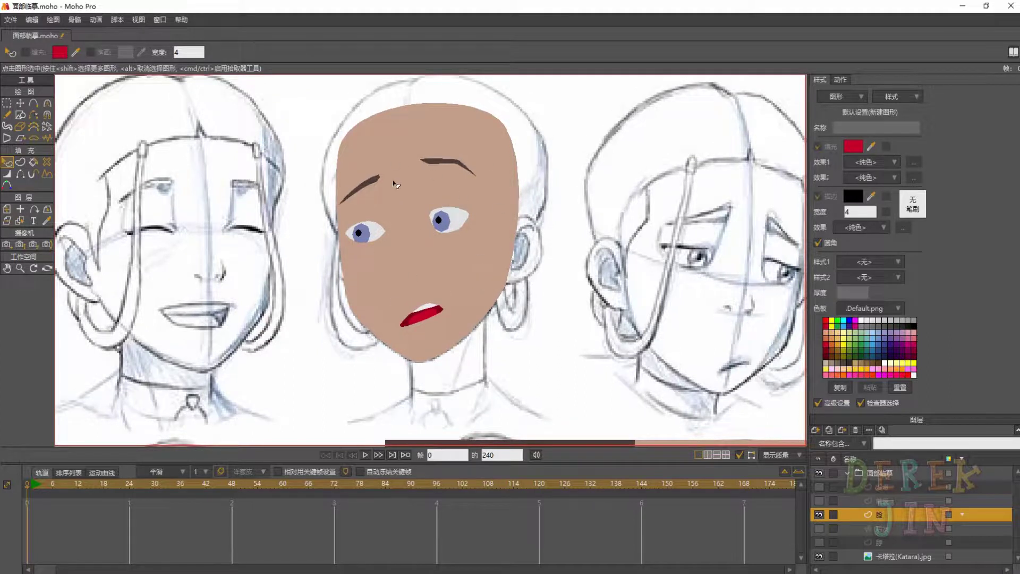
click(819, 486)
click(819, 501)
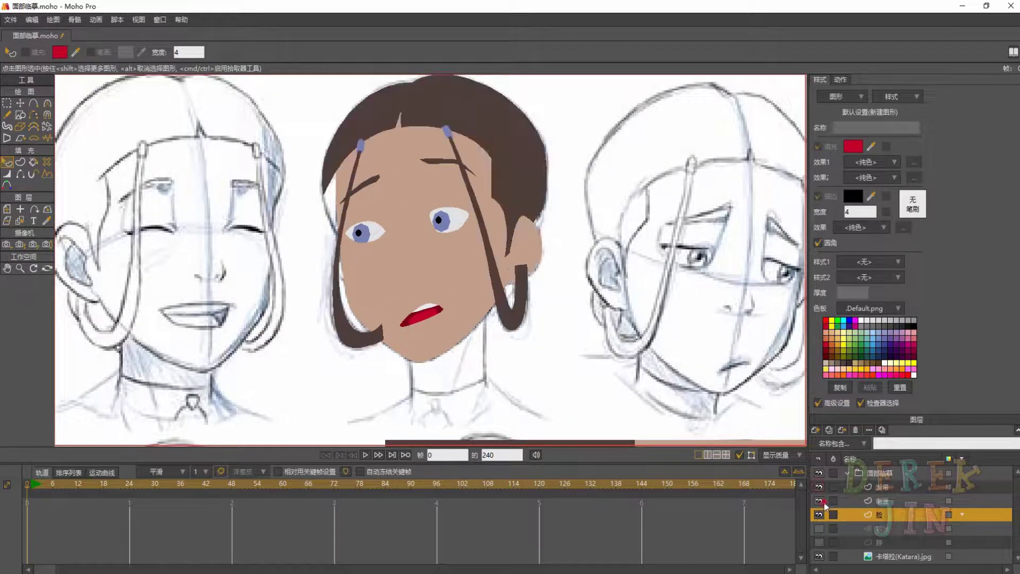
click(818, 528)
click(819, 542)
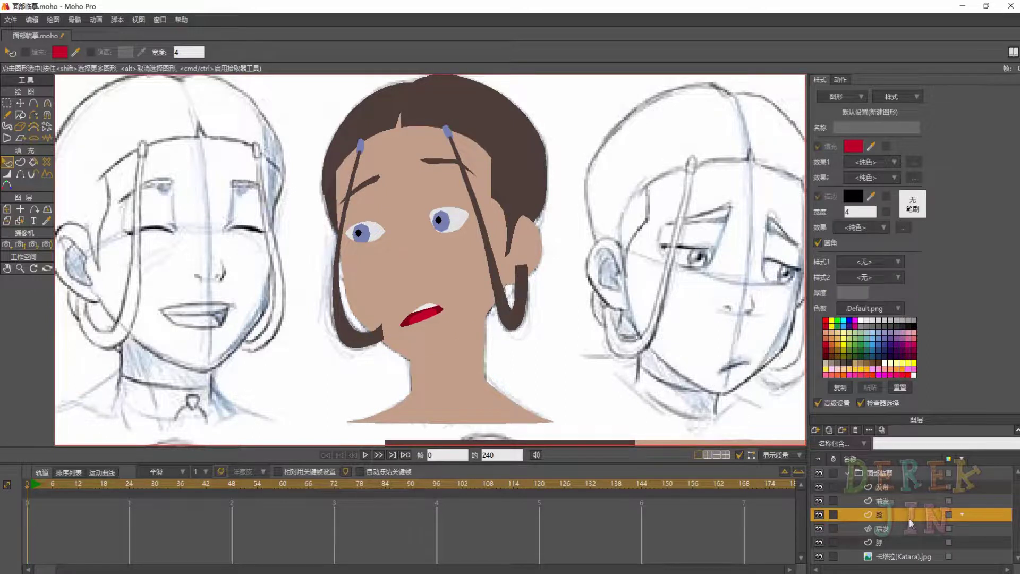
Examine the fully coloured head, hair and neck against the neighbouring expression sketches
scroll(527, 292, down, 3)
scroll(526, 296, down, 2)
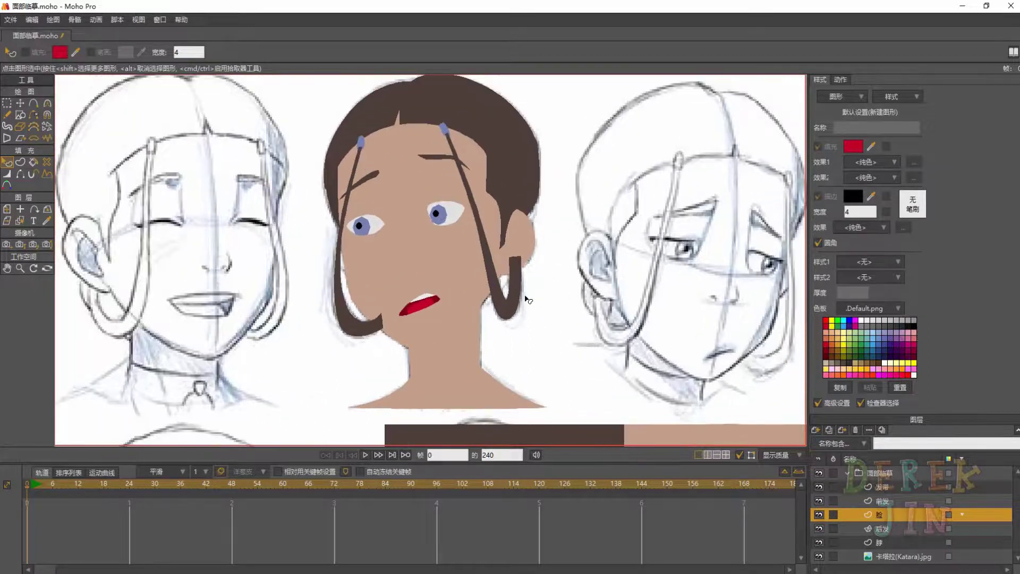
drag(410, 144, 423, 172)
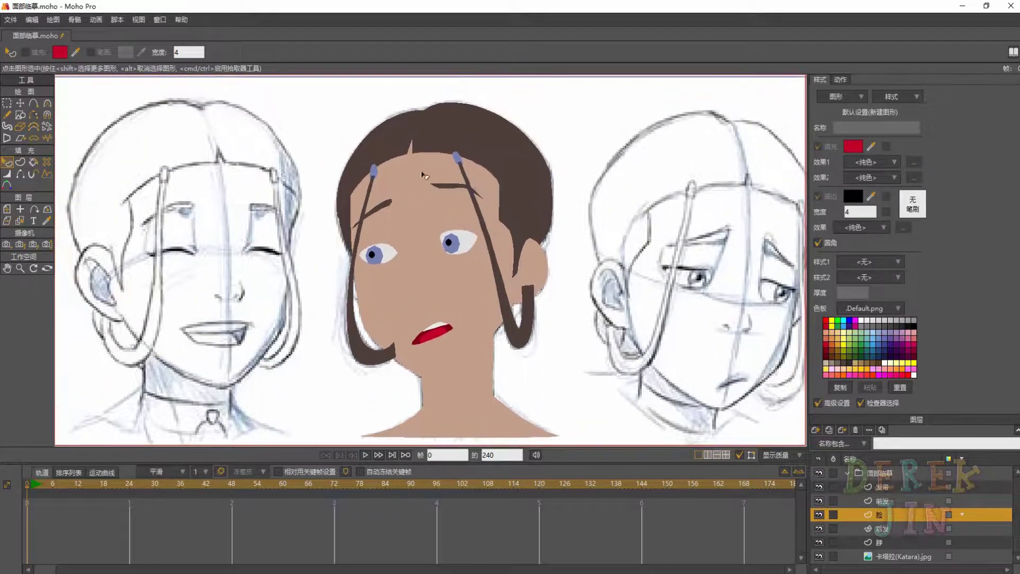
scroll(451, 250, down, 2)
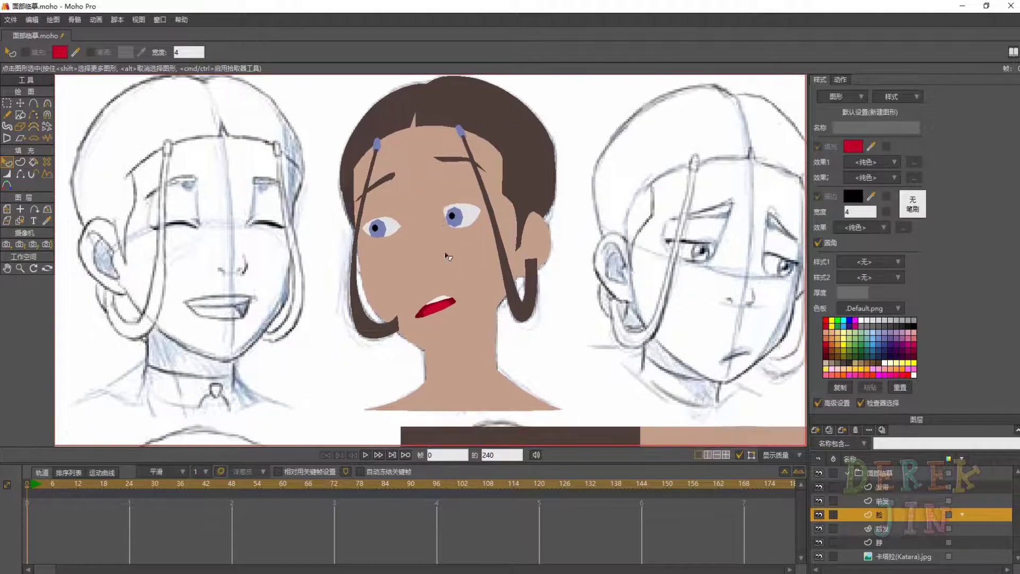
scroll(447, 263, down, 1)
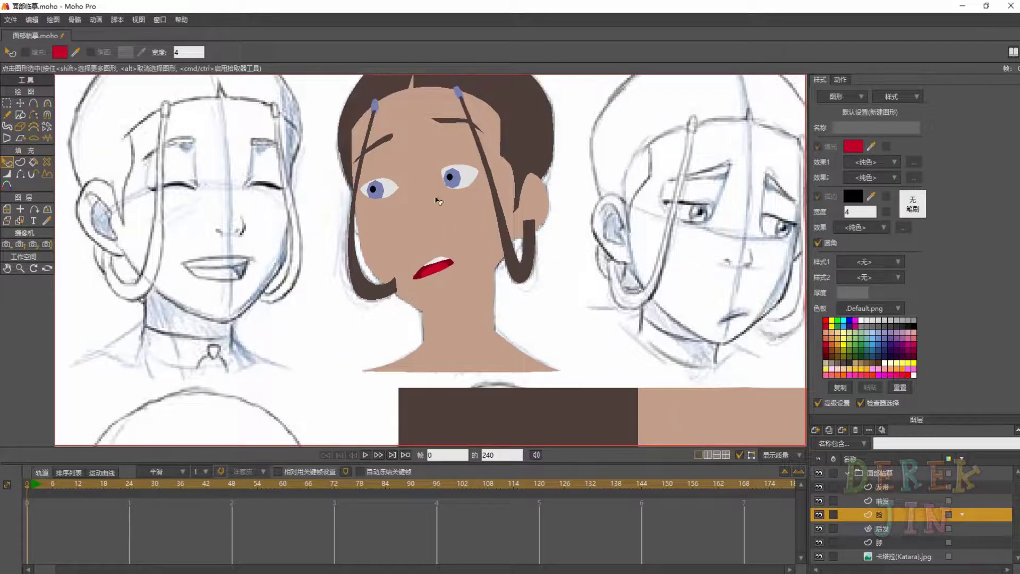
scroll(452, 207, up, 2)
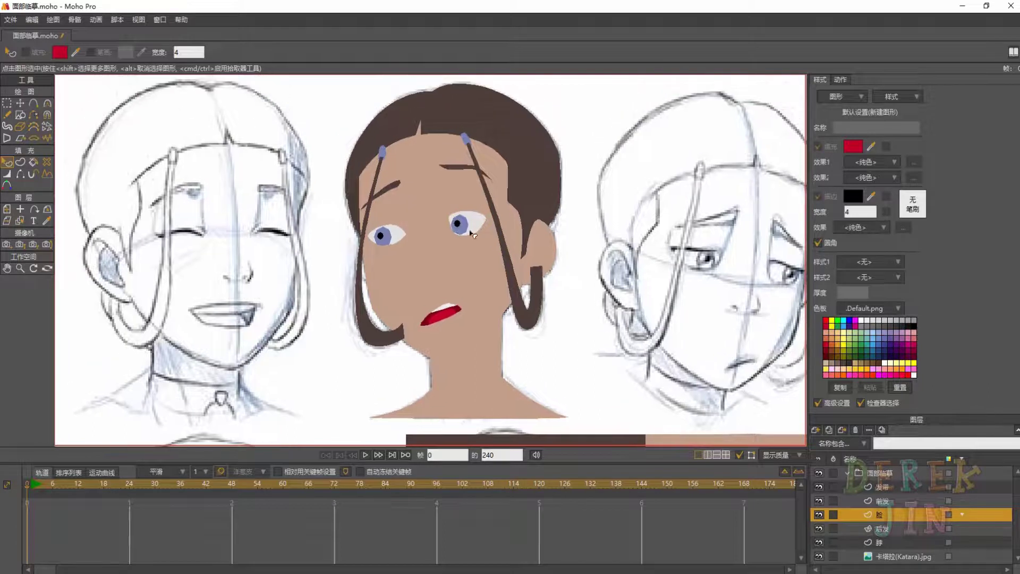
drag(586, 335, 587, 302)
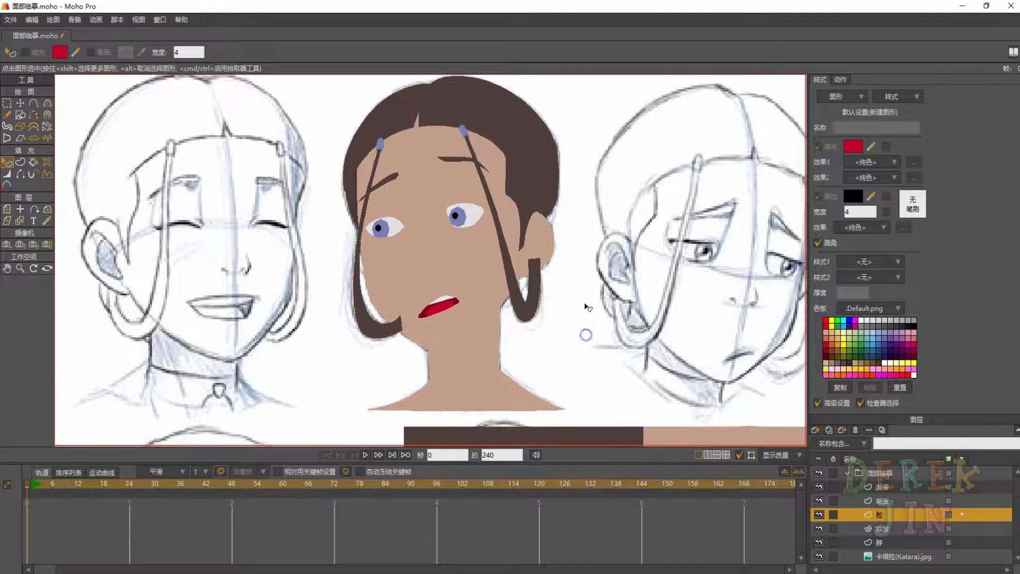
drag(505, 211, 513, 241)
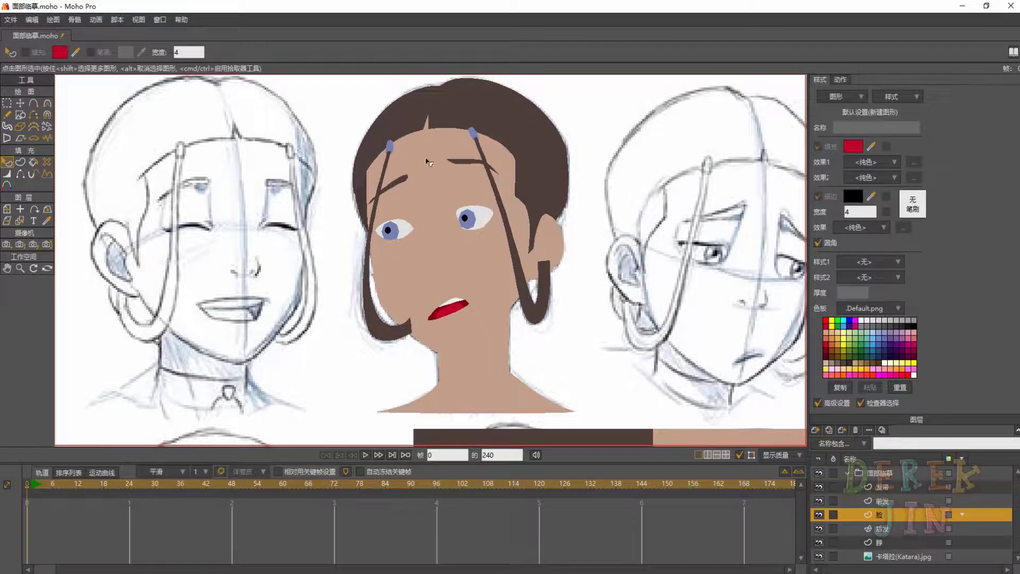
Inspect the hair strand and face layers in turn and select their parent group layer
click(872, 487)
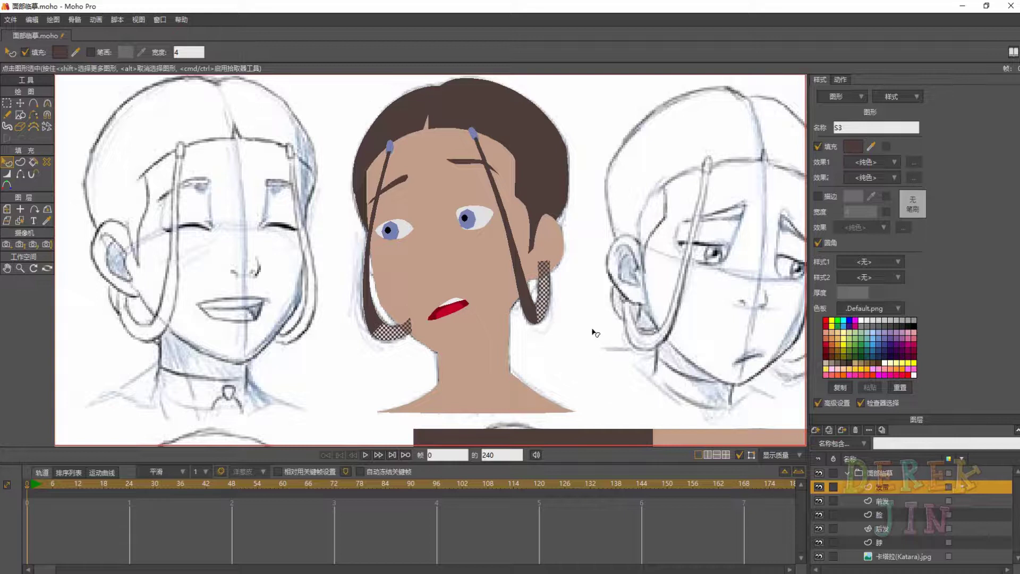
click(895, 515)
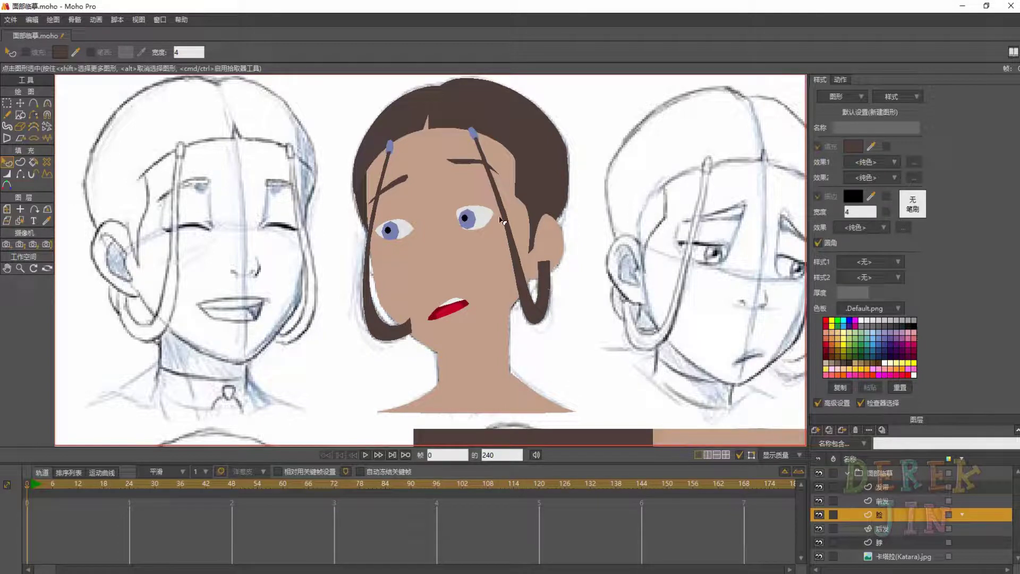
click(891, 488)
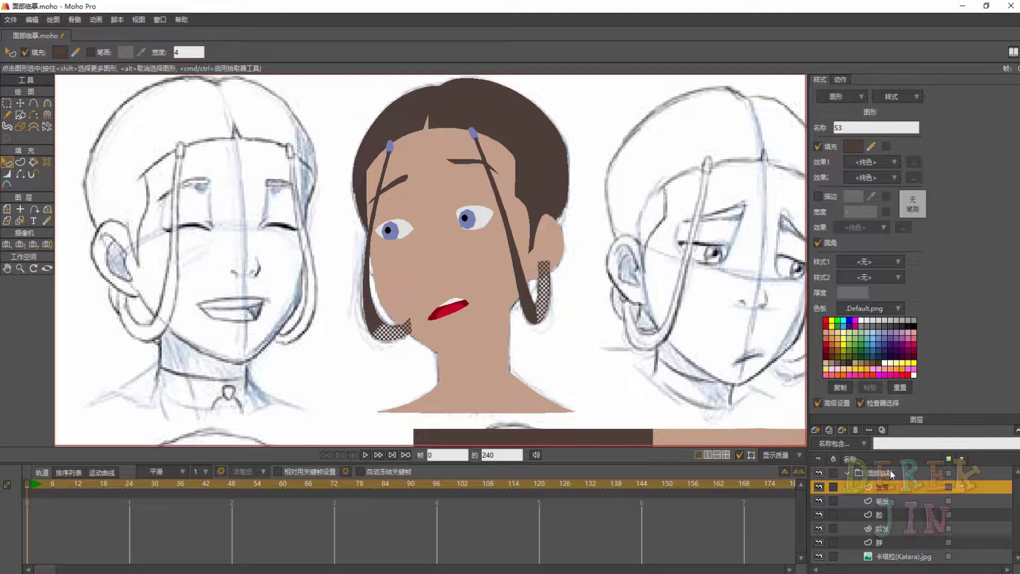
key(0)
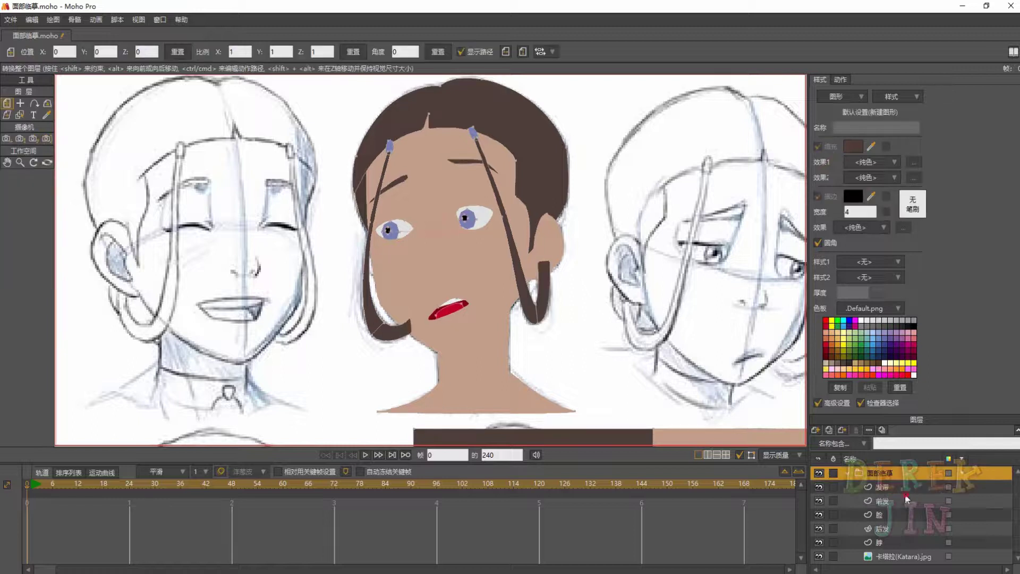
drag(619, 398, 567, 332)
drag(468, 252, 487, 266)
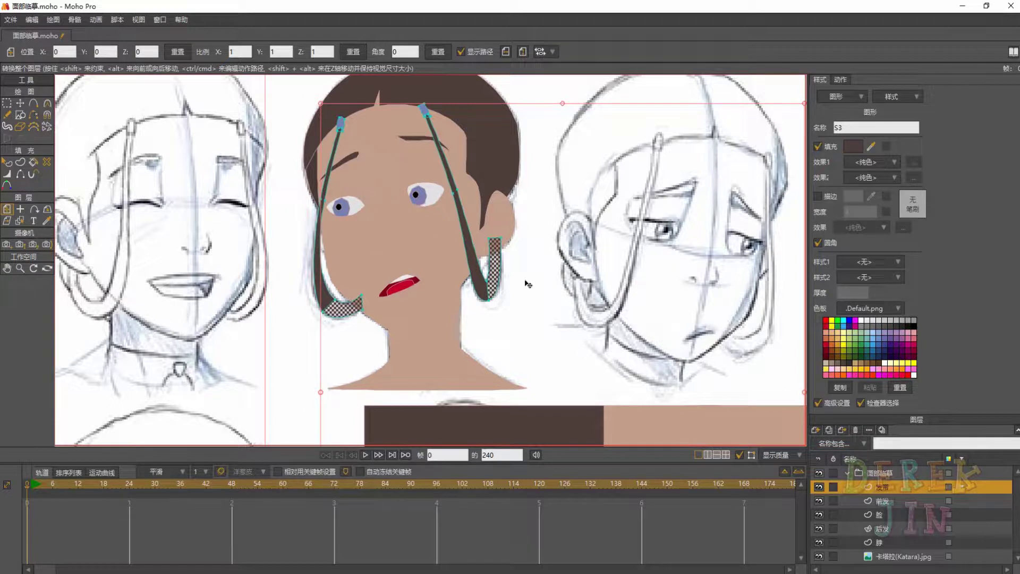
click(883, 501)
click(885, 487)
click(885, 477)
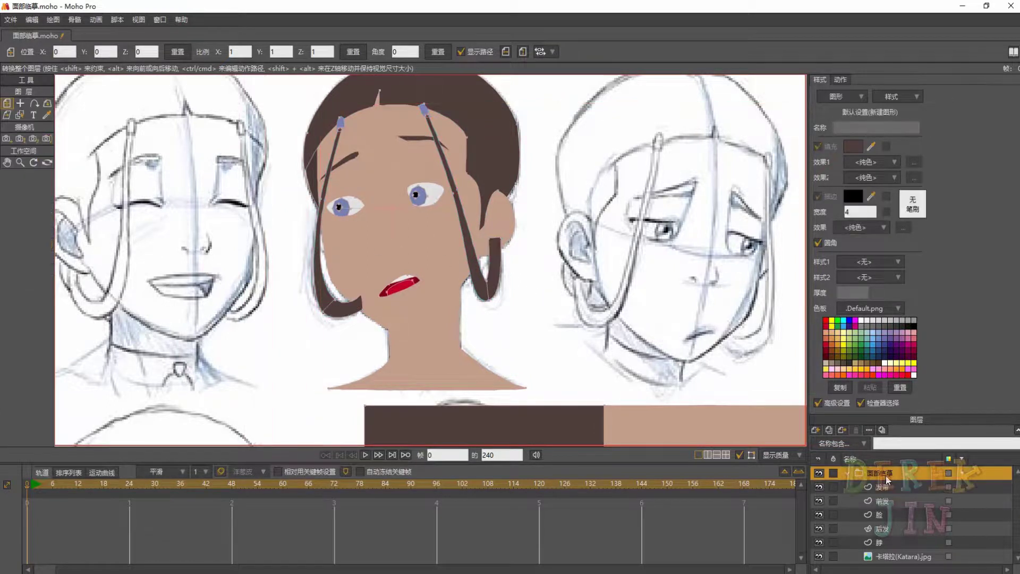
scroll(510, 239, down, 5)
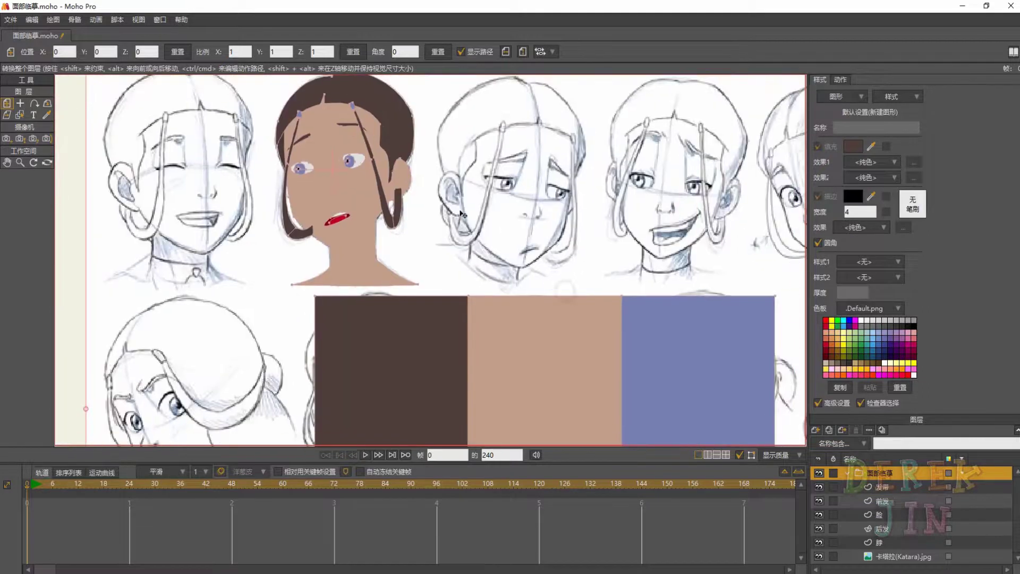
scroll(462, 215, down, 3)
scroll(451, 256, up, 3)
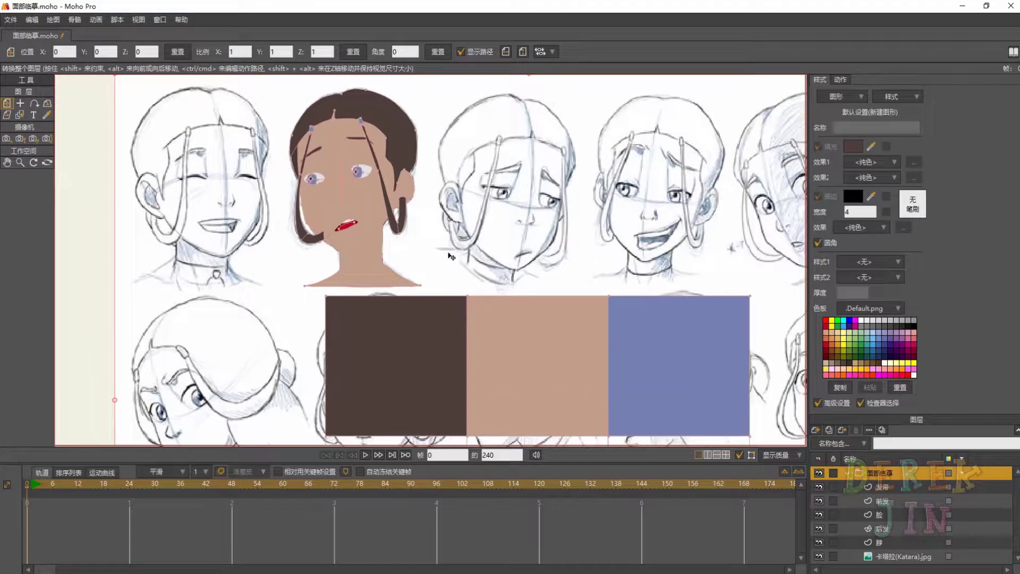
drag(448, 254, 456, 280)
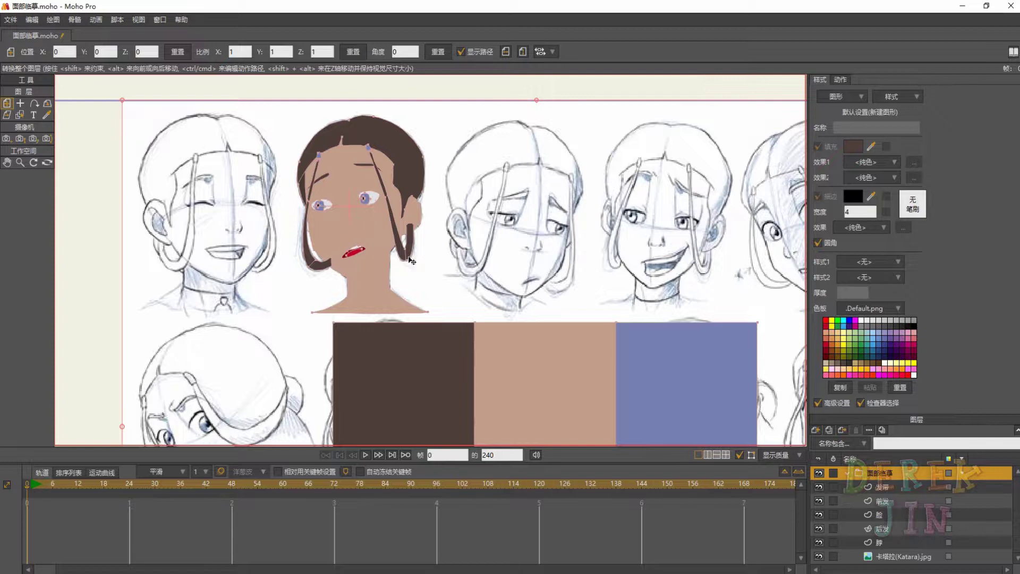
drag(400, 245, 412, 273)
drag(498, 311, 464, 288)
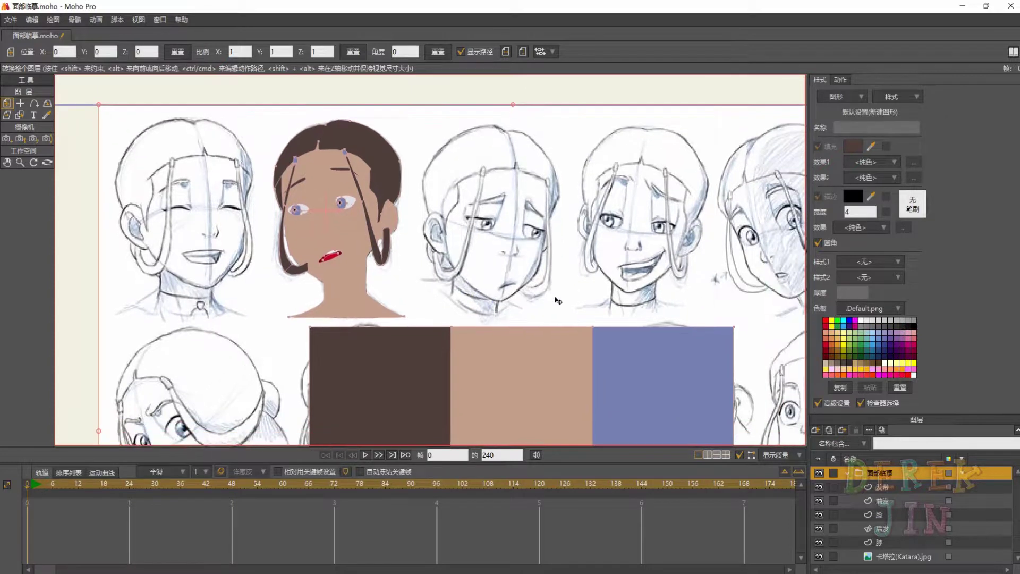